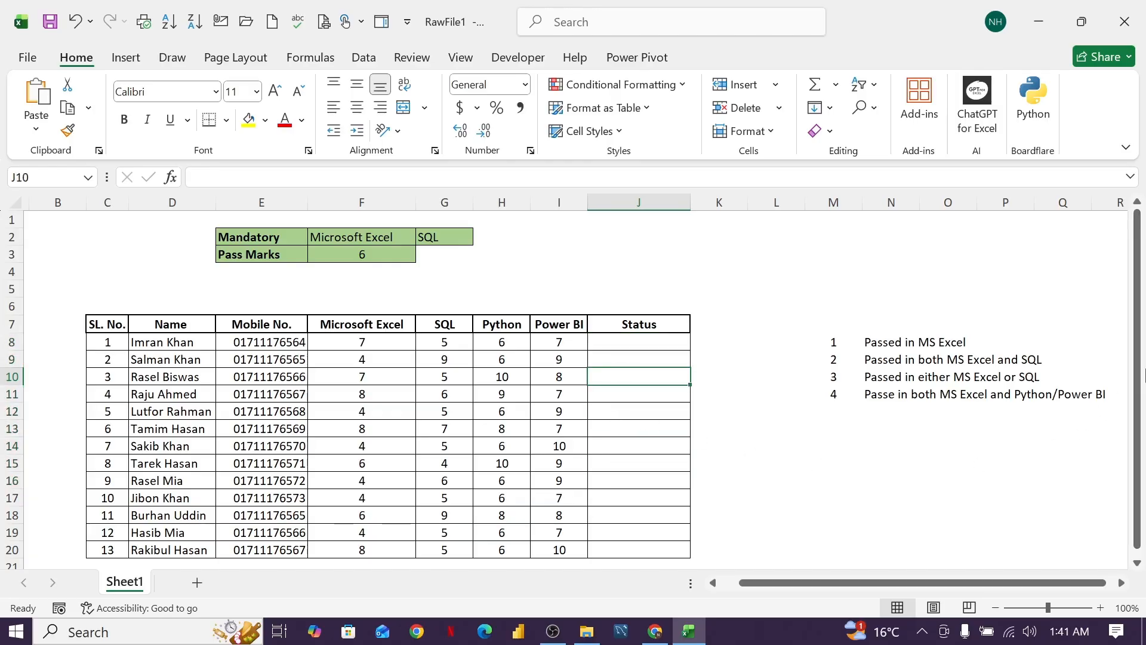
{"action": "left_click_drag", "start_coordinate": [1141, 365], "coordinate": [1140, 376]}
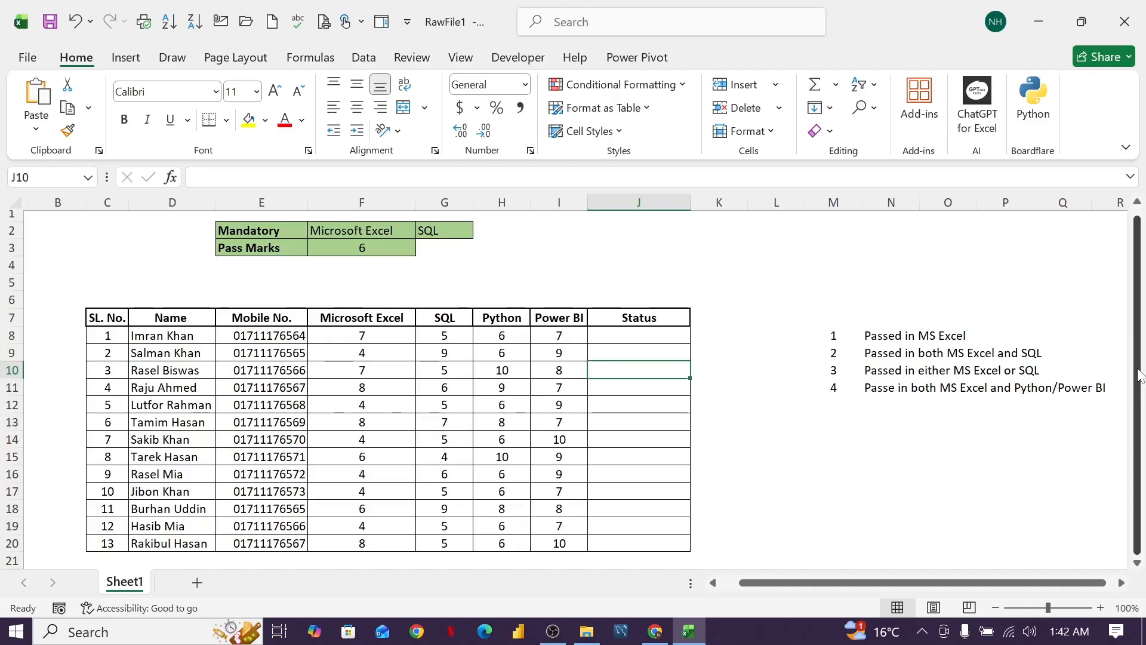
{"action": "left_click_drag", "start_coordinate": [143, 336], "coordinate": [170, 560]}
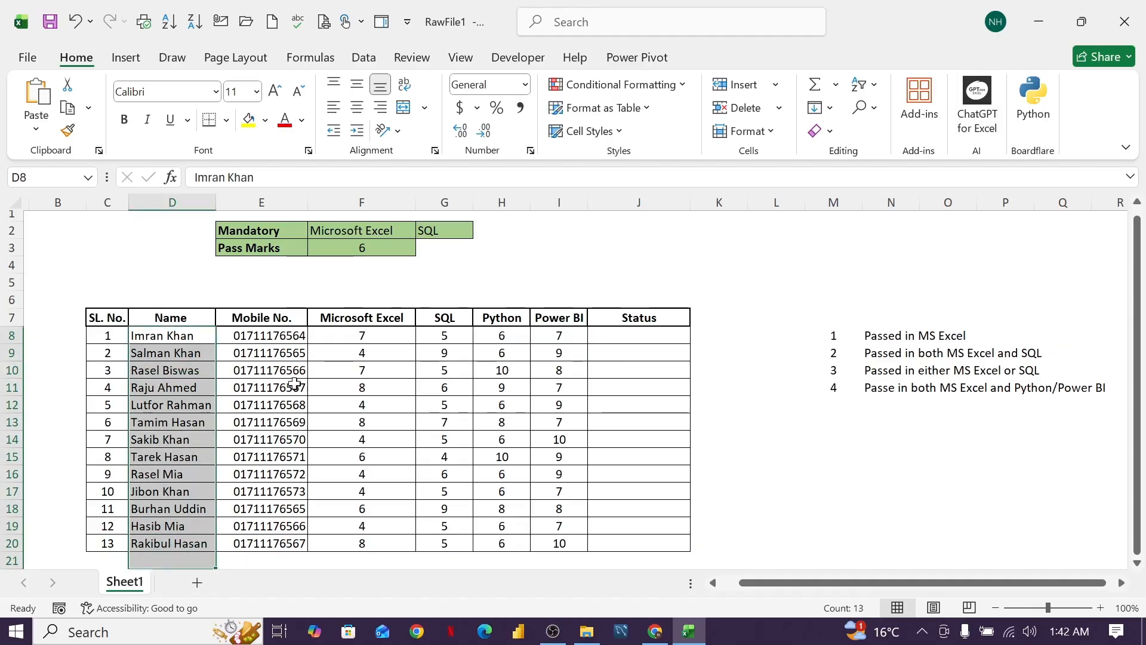
{"action": "left_click", "coordinate": [373, 339]}
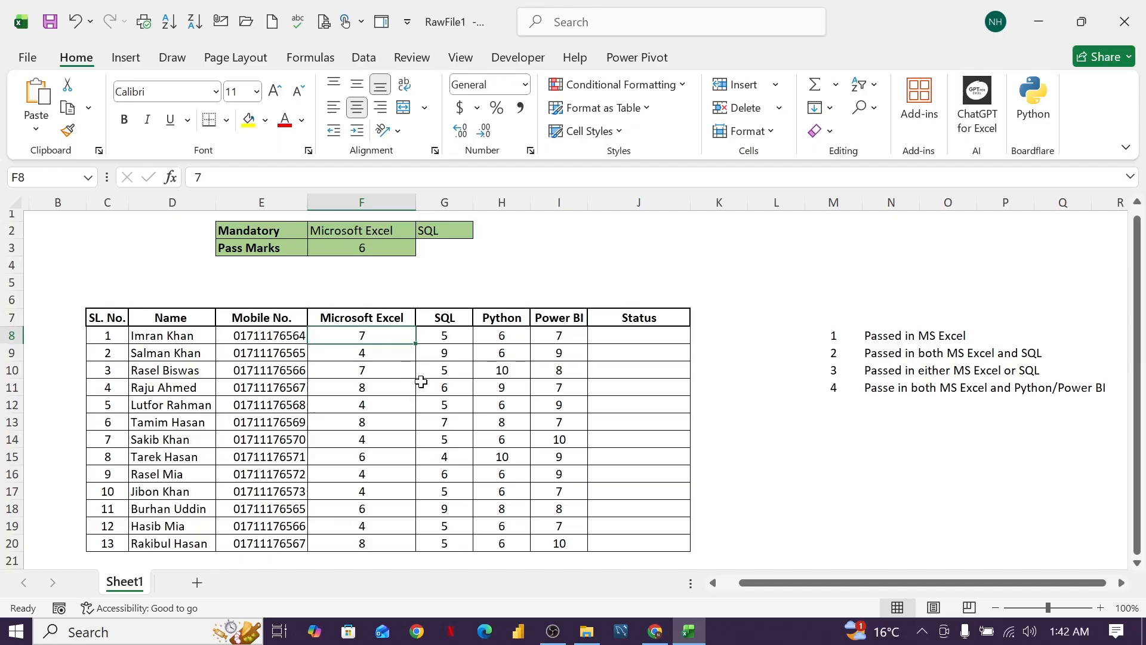
Enter the note "Out of 10" in cell G3, beside the pass mark.
{"action": "left_click", "coordinate": [453, 252]}
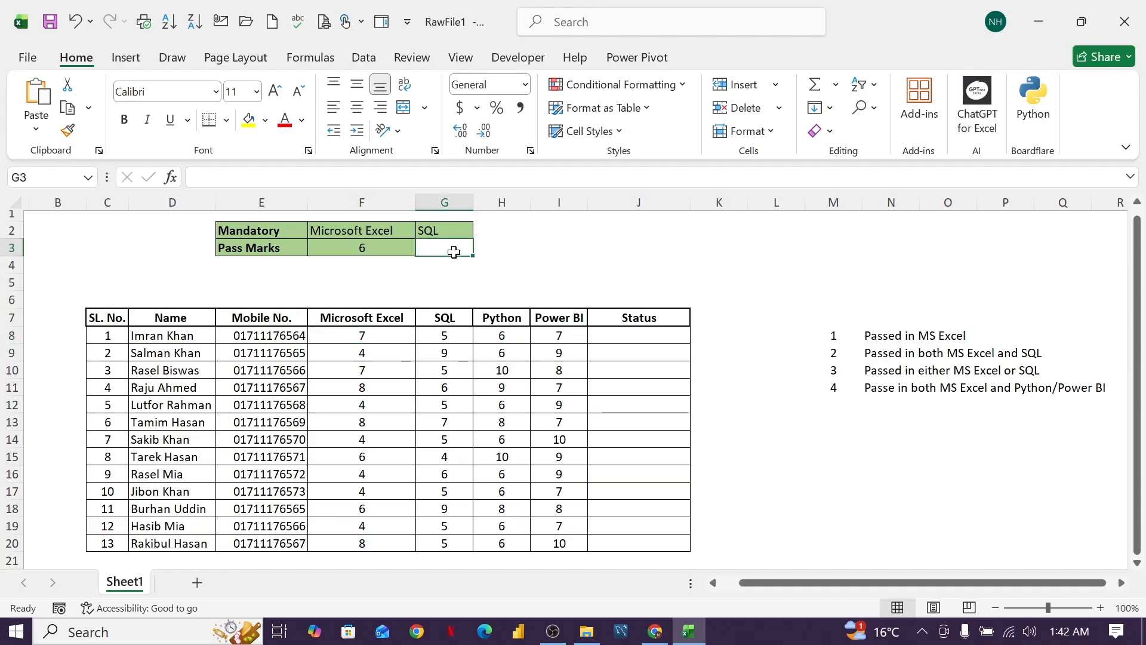
{"action": "type", "text": "Out of 10"}
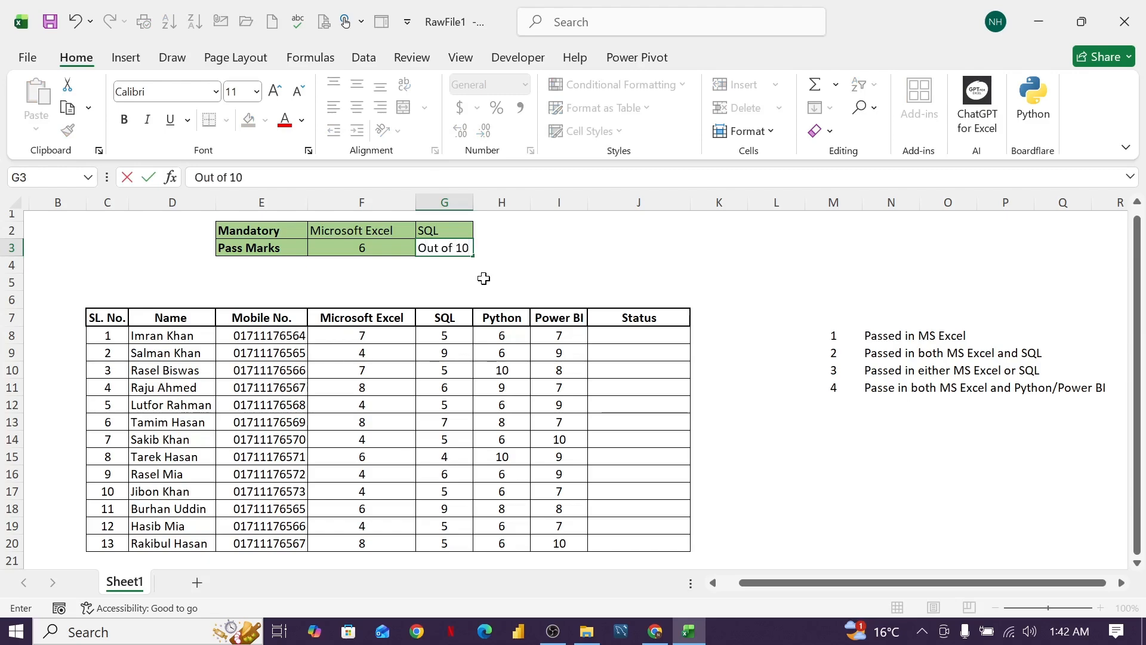
{"action": "left_click", "coordinate": [558, 265]}
Fill cell G3 with the same green as the neighbouring Mandatory and Pass Marks cells.
{"action": "left_click", "coordinate": [449, 249]}
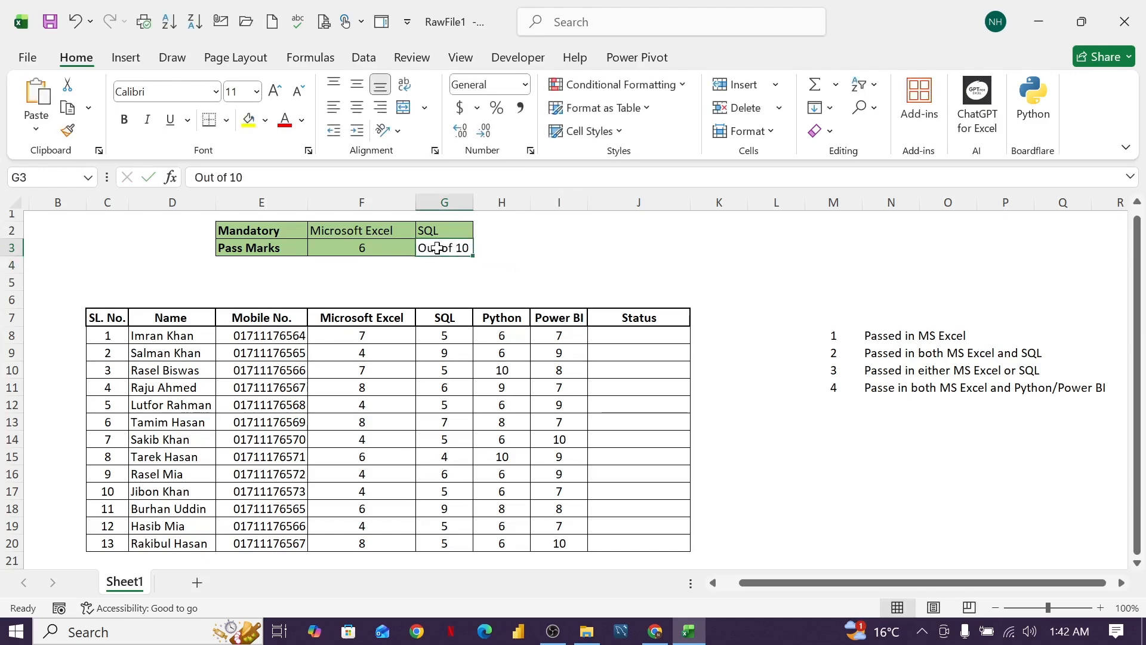
{"action": "left_click", "coordinate": [264, 120]}
{"action": "left_click", "coordinate": [468, 224]}
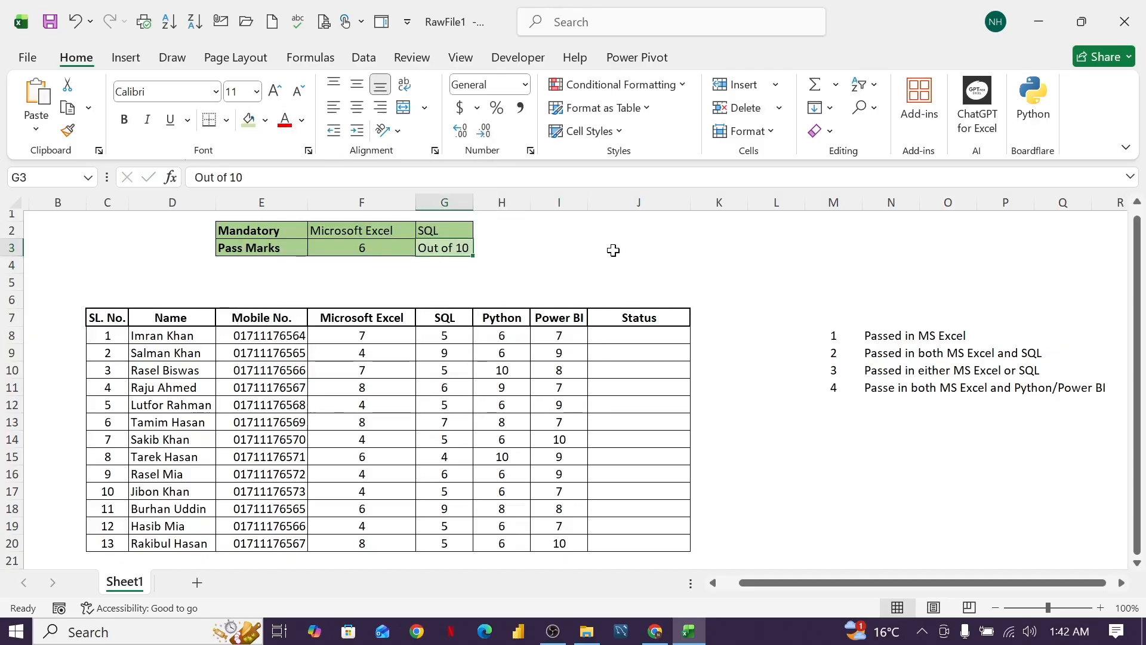
{"action": "left_click", "coordinate": [613, 249]}
{"action": "left_click", "coordinate": [465, 251]}
{"action": "left_click", "coordinate": [265, 121]}
{"action": "left_click", "coordinate": [471, 250]}
{"action": "left_click", "coordinate": [520, 245]}
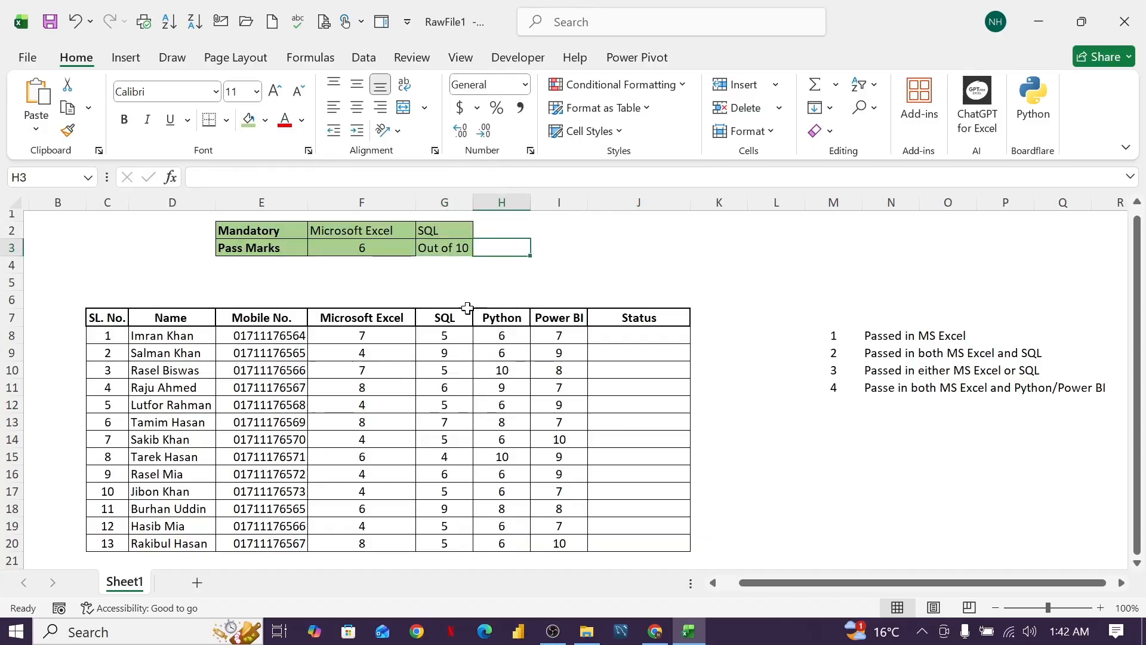
Apply outside borders to cell G3.
{"action": "left_click", "coordinate": [435, 256]}
{"action": "left_click", "coordinate": [226, 120]}
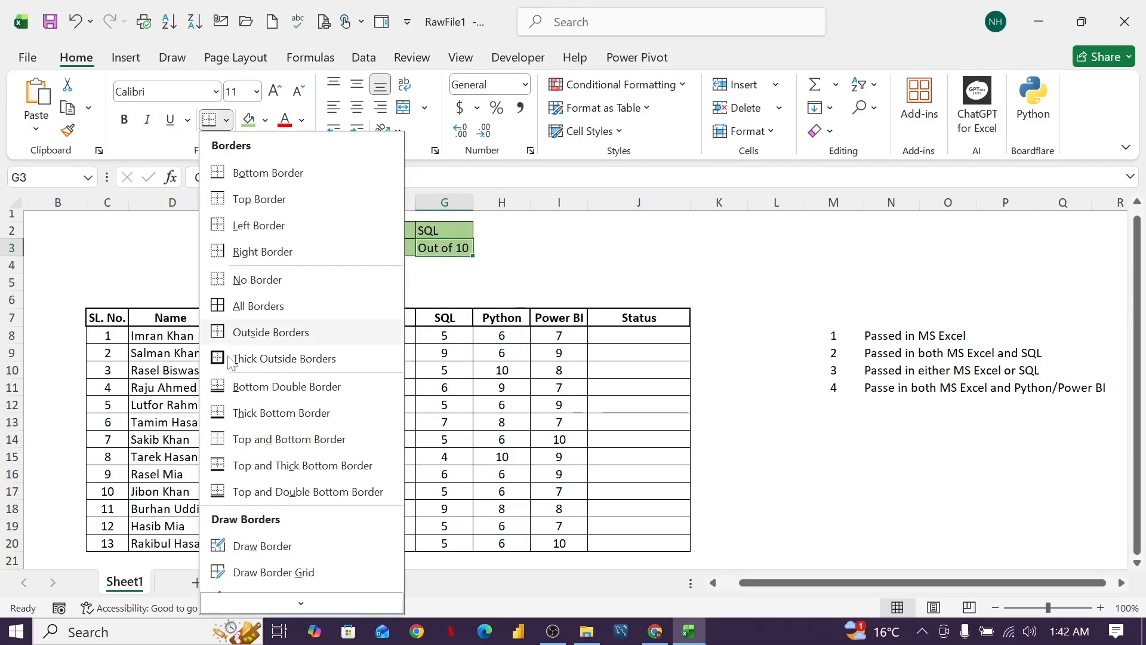
{"action": "left_click", "coordinate": [238, 332]}
{"action": "left_click", "coordinate": [564, 270]}
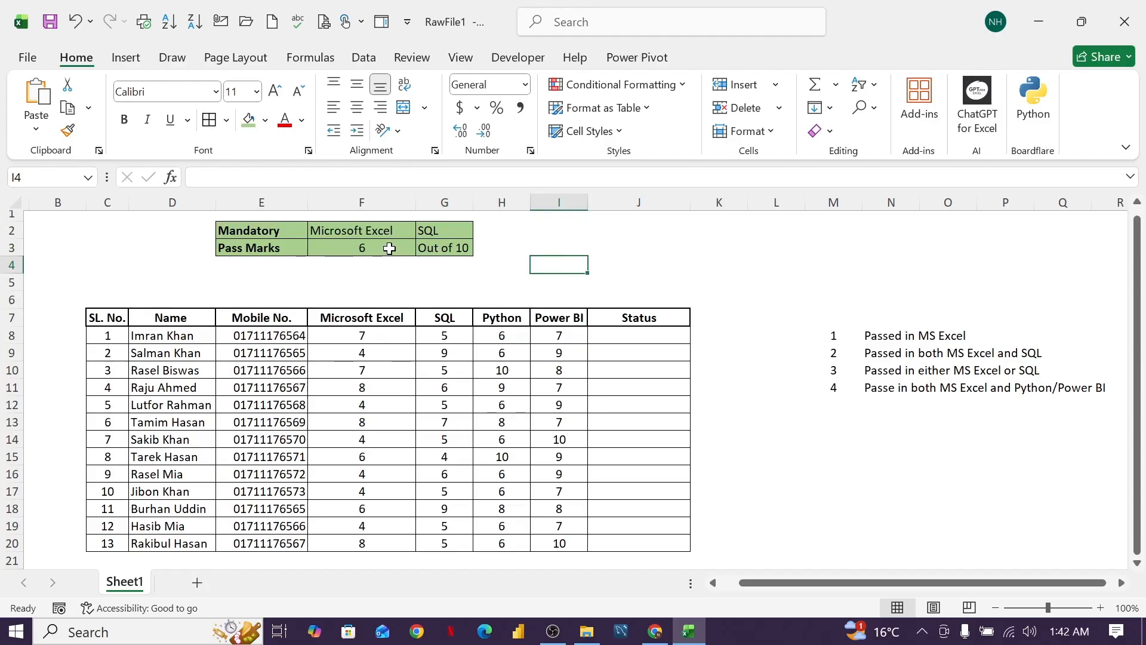
Examine the Status column and the Microsoft Excel, SQL, Python and Power BI columns that the pass criteria refer to.
{"action": "left_click", "coordinate": [670, 270]}
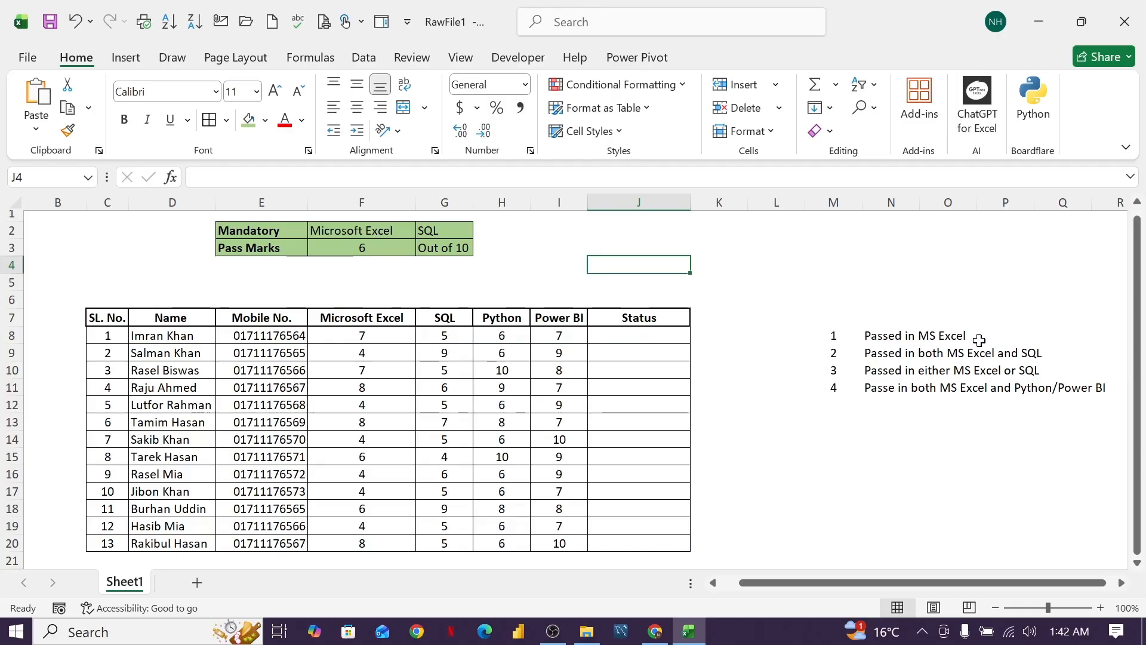
{"action": "left_click", "coordinate": [647, 338]}
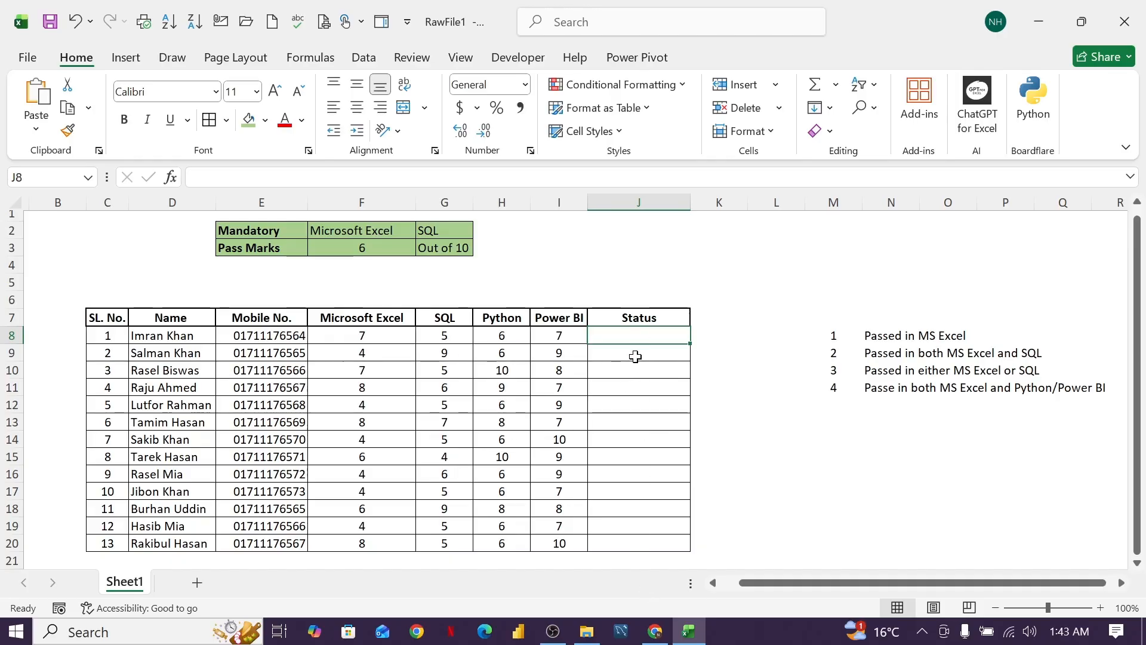
{"action": "left_click", "coordinate": [395, 354]}
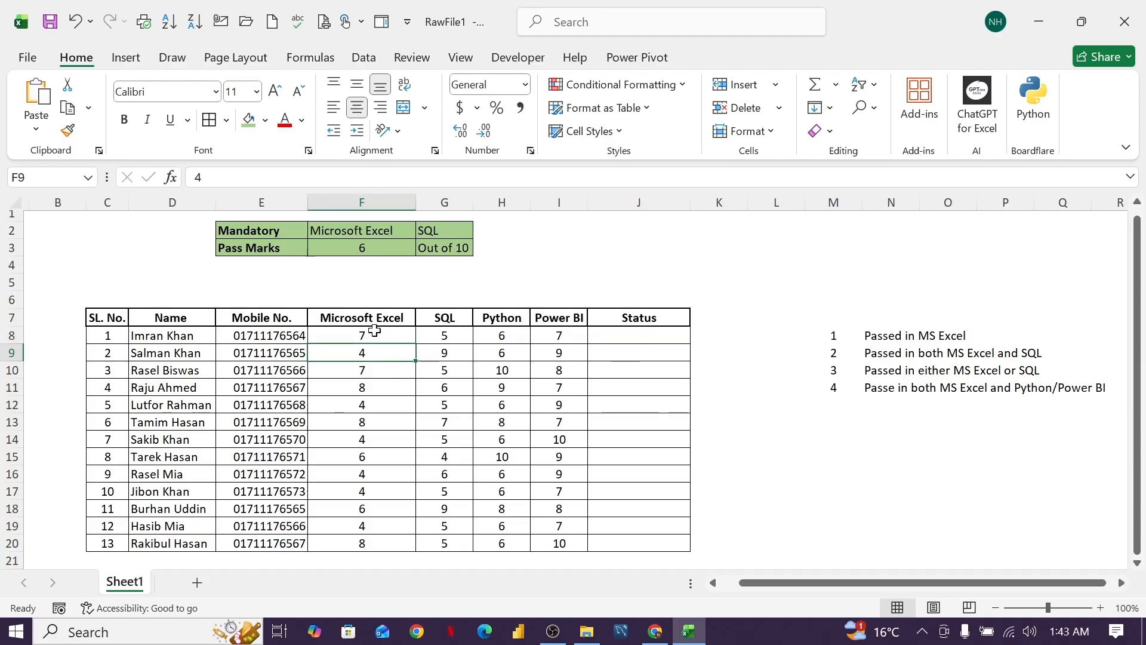
{"action": "left_click_drag", "start_coordinate": [373, 323], "coordinate": [441, 323]}
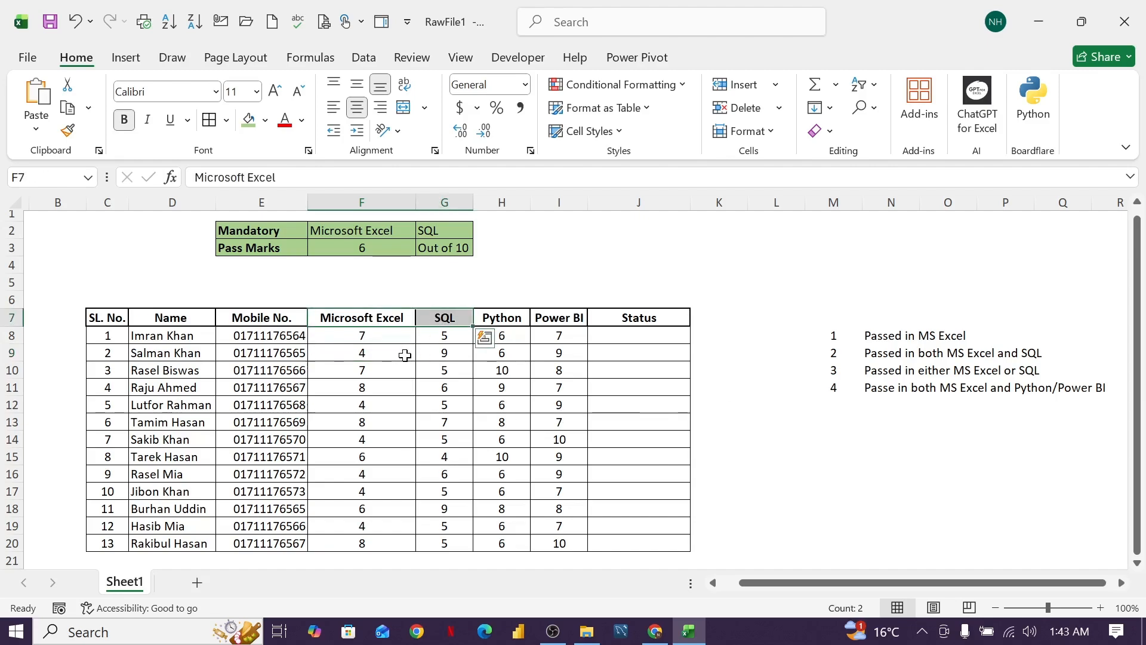
{"action": "left_click", "coordinate": [401, 354]}
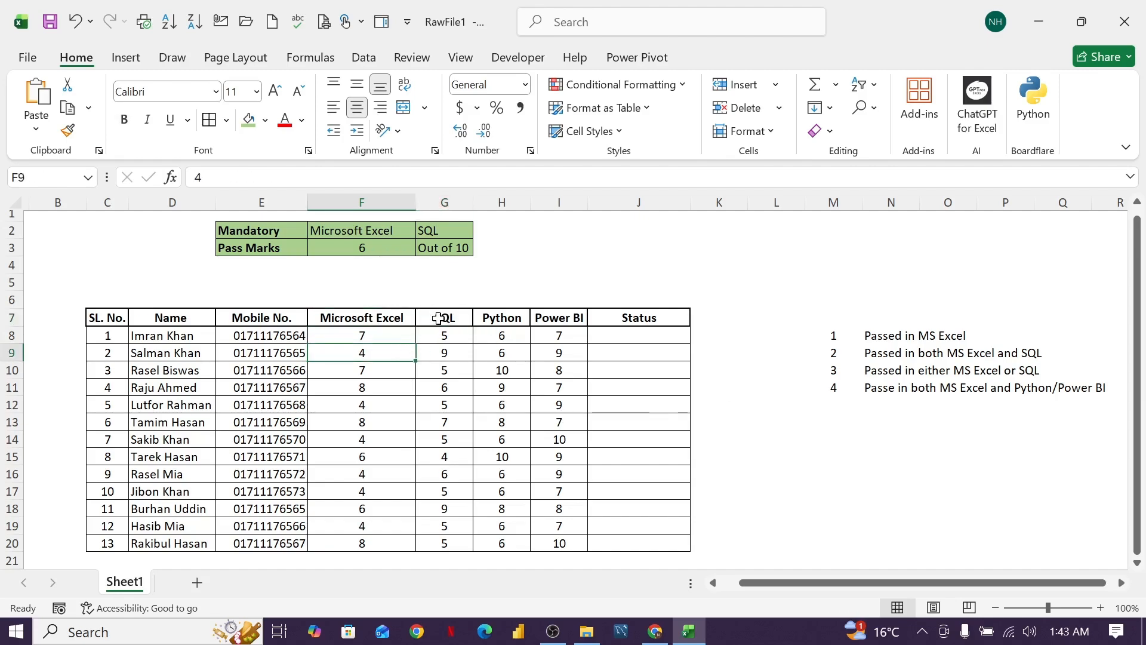
{"action": "left_click", "coordinate": [397, 320]}
{"action": "left_click_drag", "start_coordinate": [396, 320], "coordinate": [552, 319]}
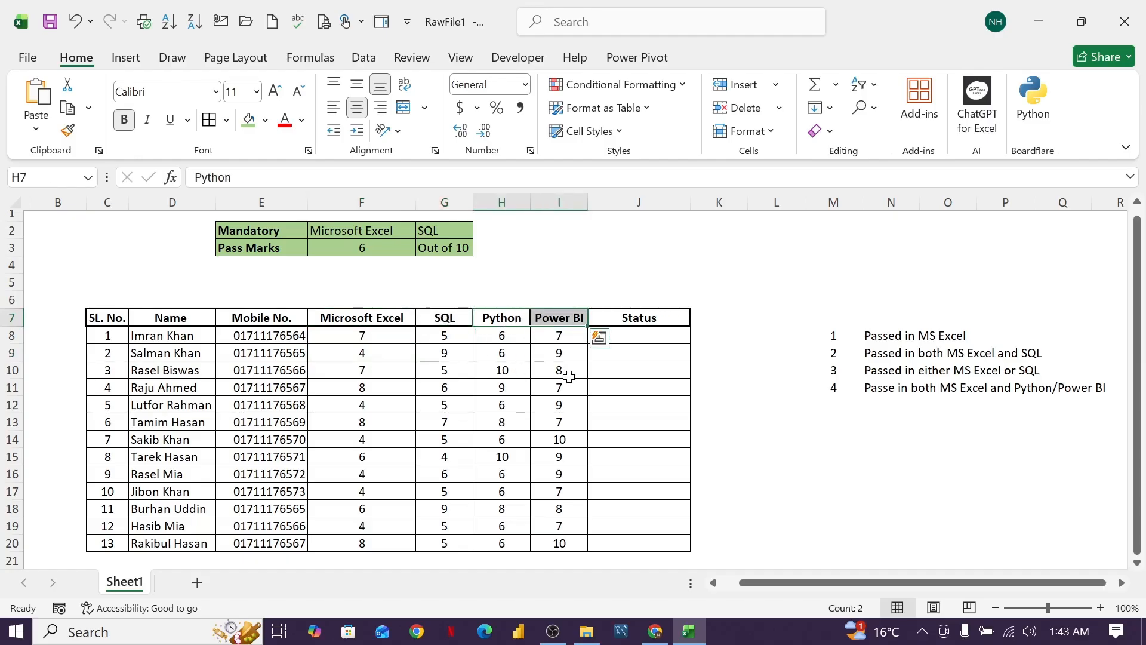
{"action": "left_click", "coordinate": [597, 419]}
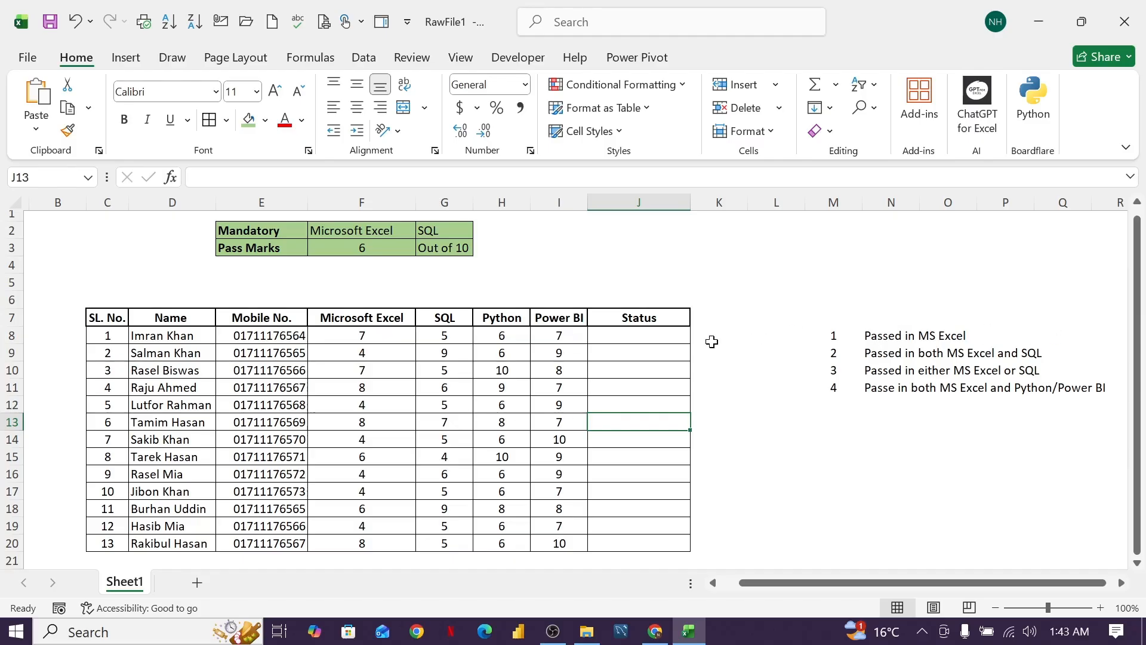
Enter =IF(F8>=F3,"Eligible","Not Eligible") in J8 to judge the first candidate's Microsoft Excel mark against the pass mark.
{"action": "left_click", "coordinate": [637, 330]}
{"action": "type", "text": "=if"}
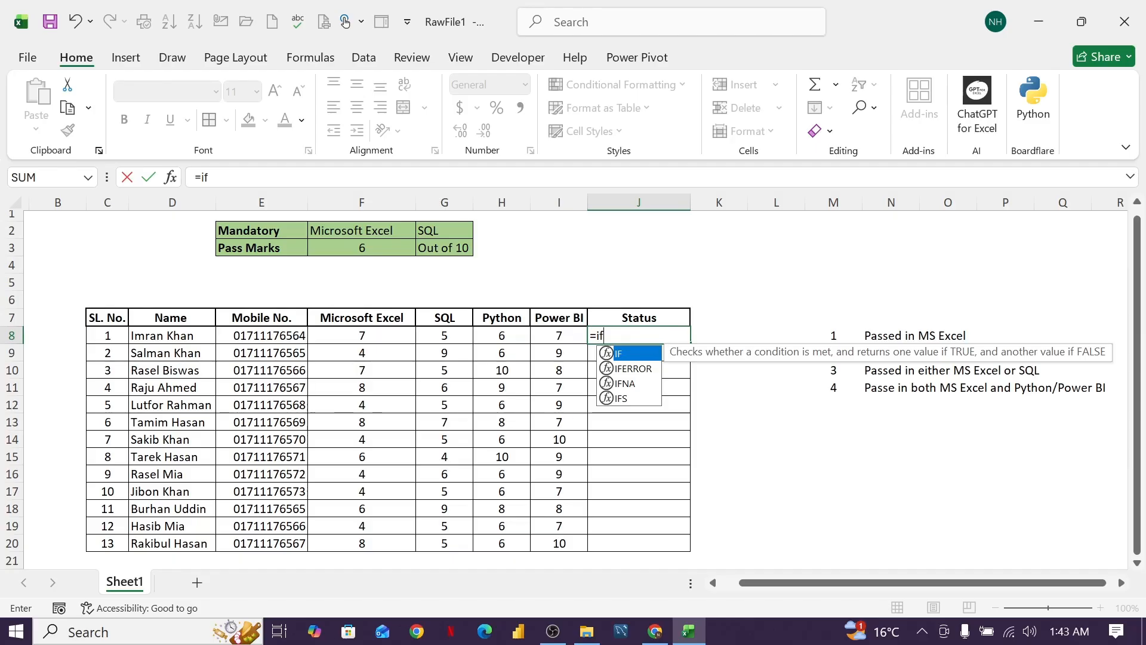
{"action": "type", "text": "("}
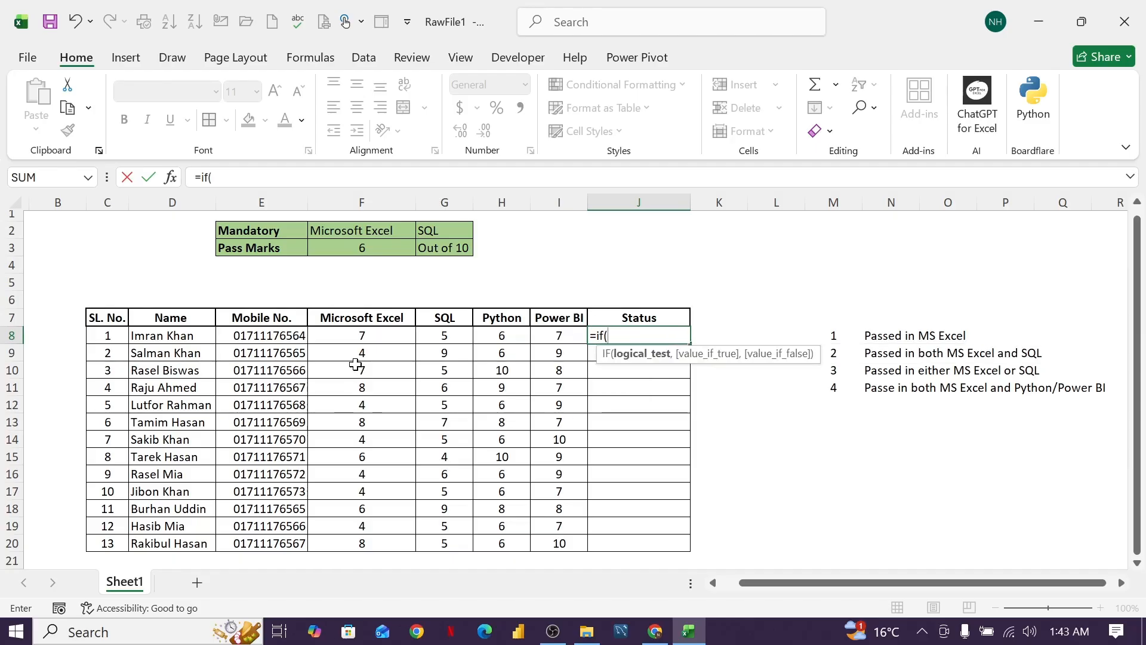
{"action": "left_click", "coordinate": [378, 336]}
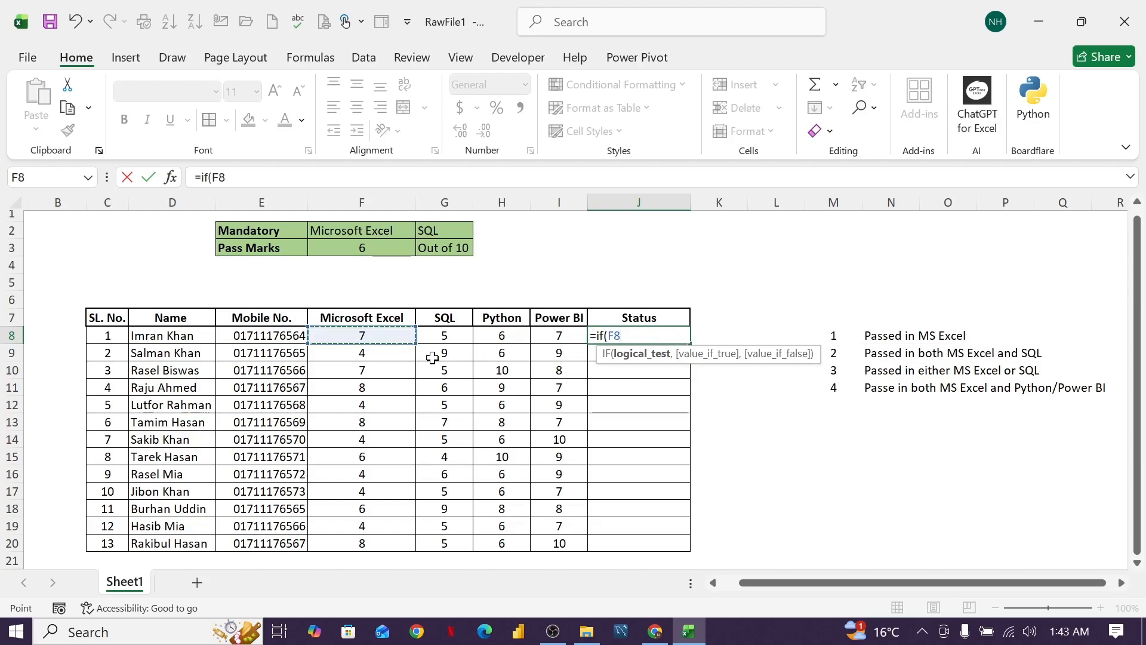
{"action": "type", "text": ">="}
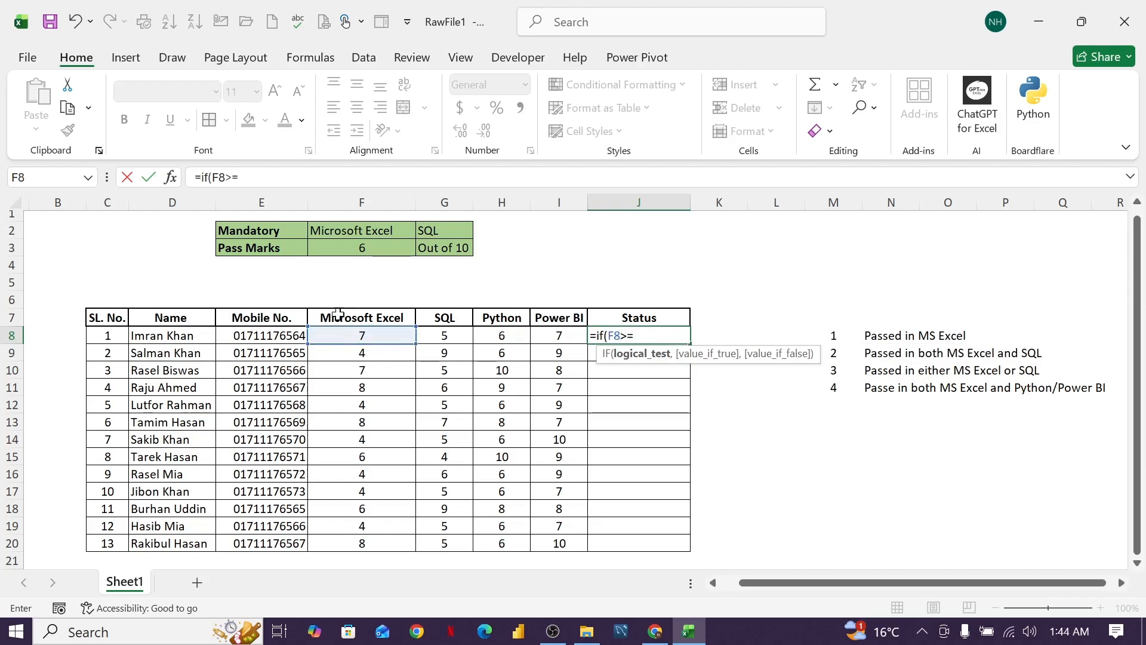
{"action": "left_click", "coordinate": [360, 249]}
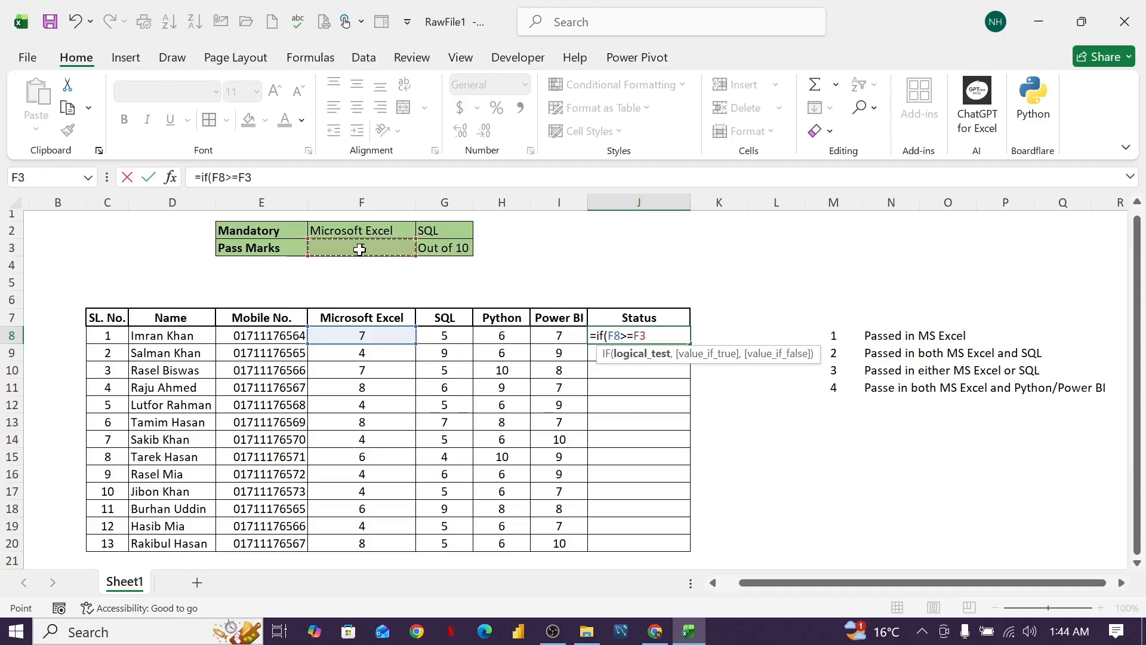
{"action": "type", "text": ","}
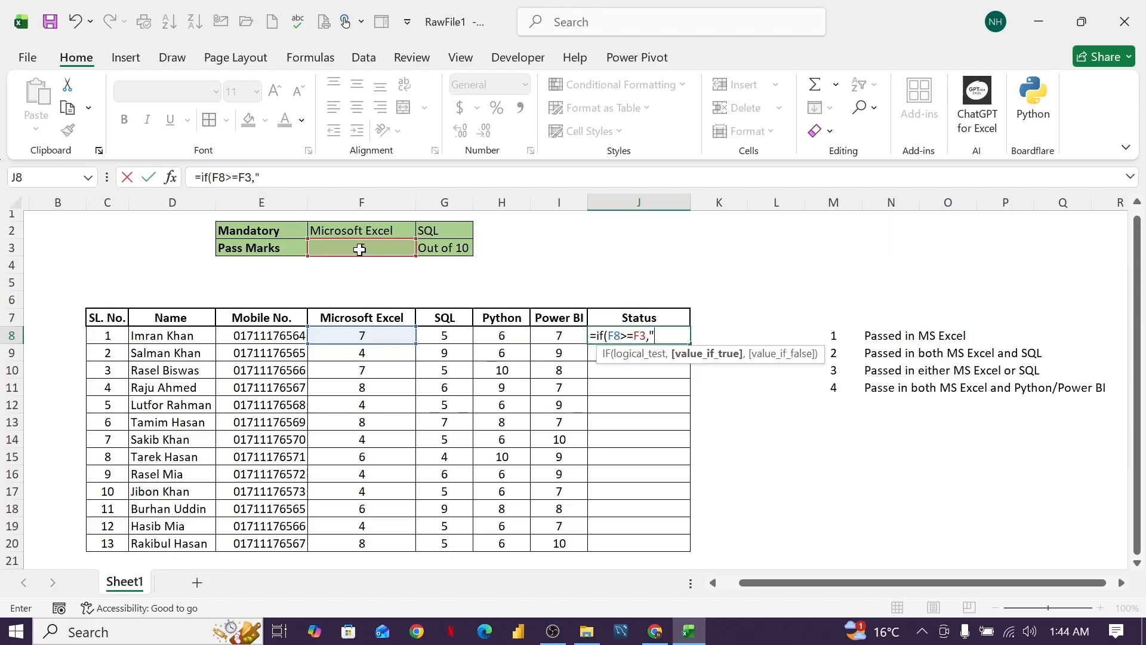
{"action": "type", "text": "\"Eligible"}
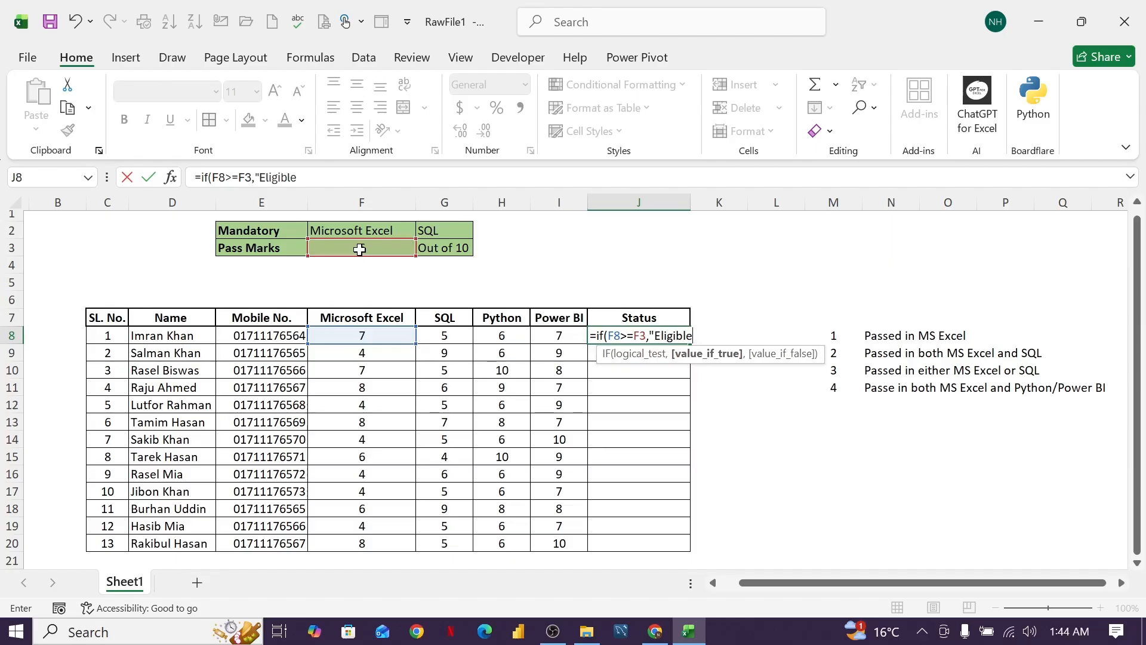
{"action": "type", "text": "\","}
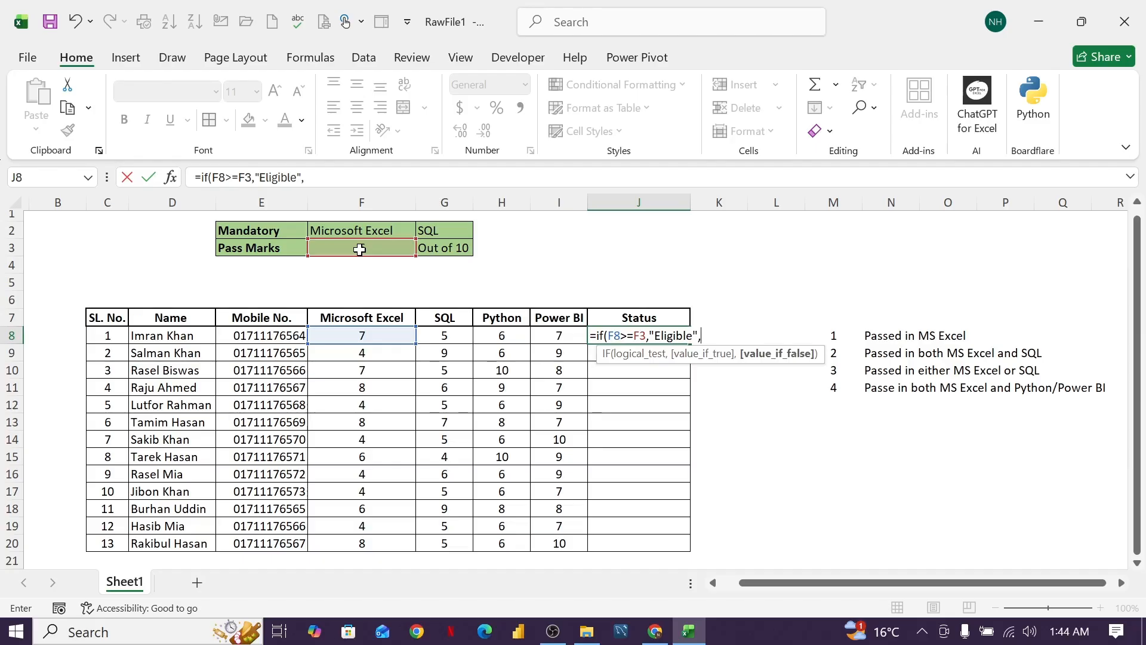
{"action": "type", "text": "\"Not Eligible"}
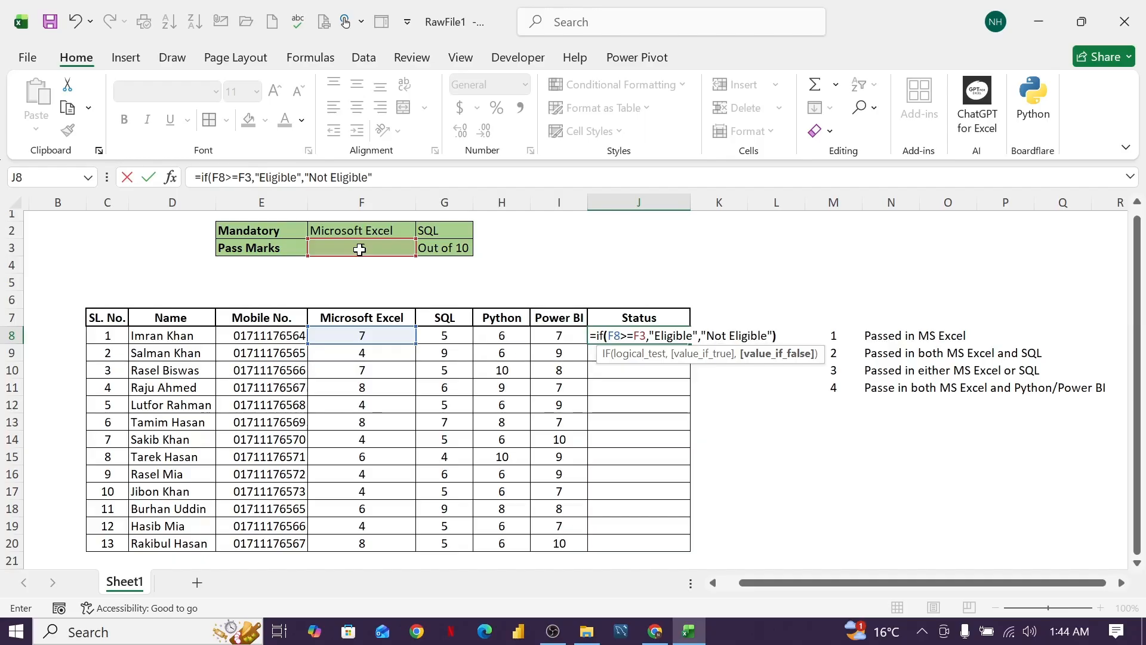
{"action": "type", "text": ")"}
{"action": "key", "text": "Return"}
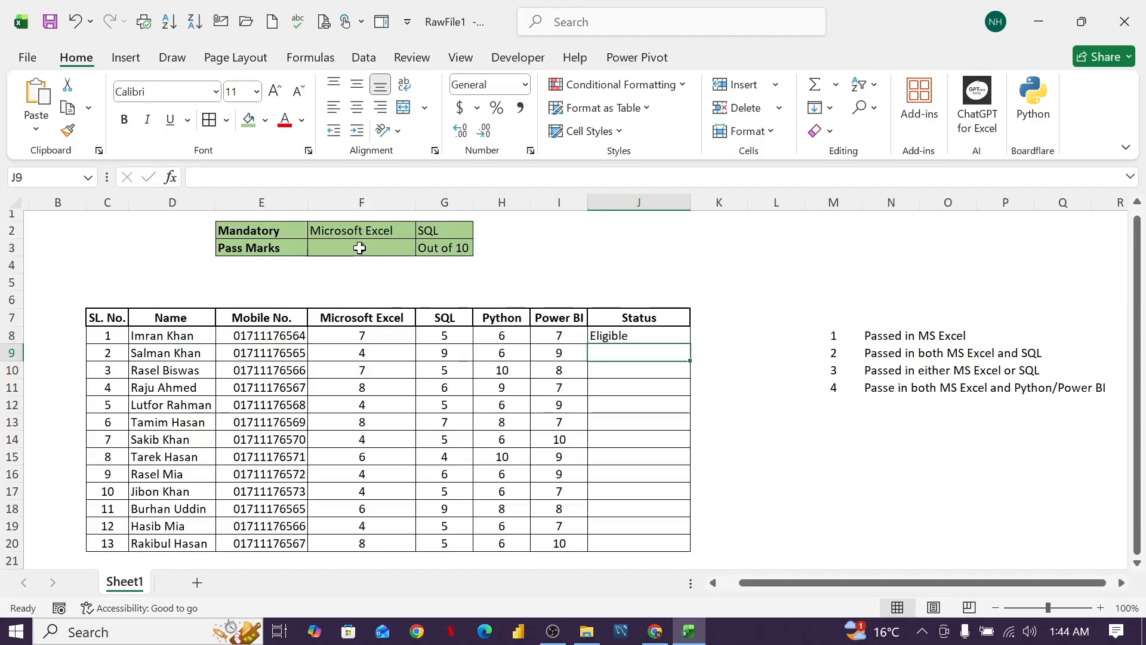
Make the pass mark reference in the J8 IF formula absolute, so that the test reads F8>=$F$3.
{"action": "left_click", "coordinate": [371, 335]}
{"action": "left_click", "coordinate": [658, 336]}
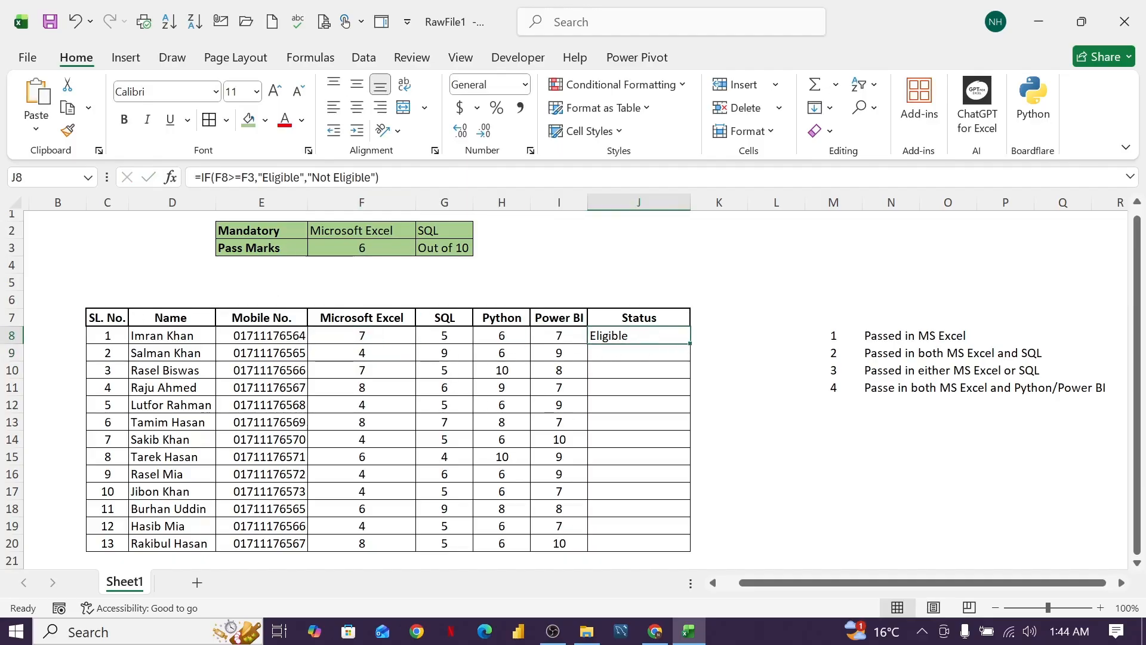
{"action": "left_click", "coordinate": [255, 178]}
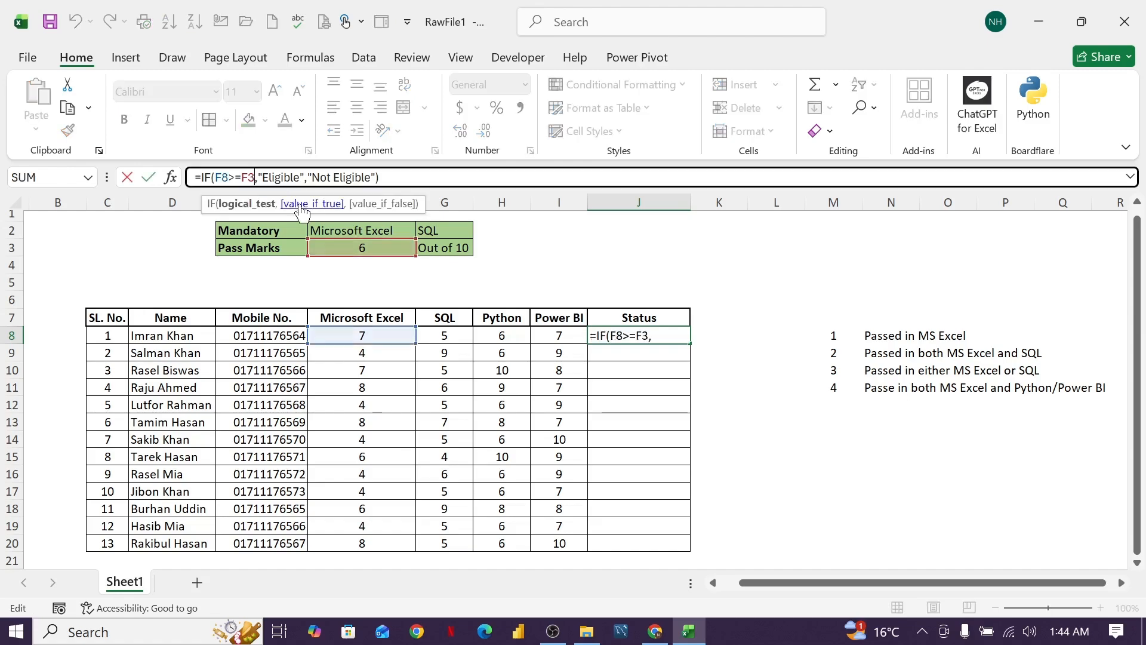
{"action": "key", "text": "F4"}
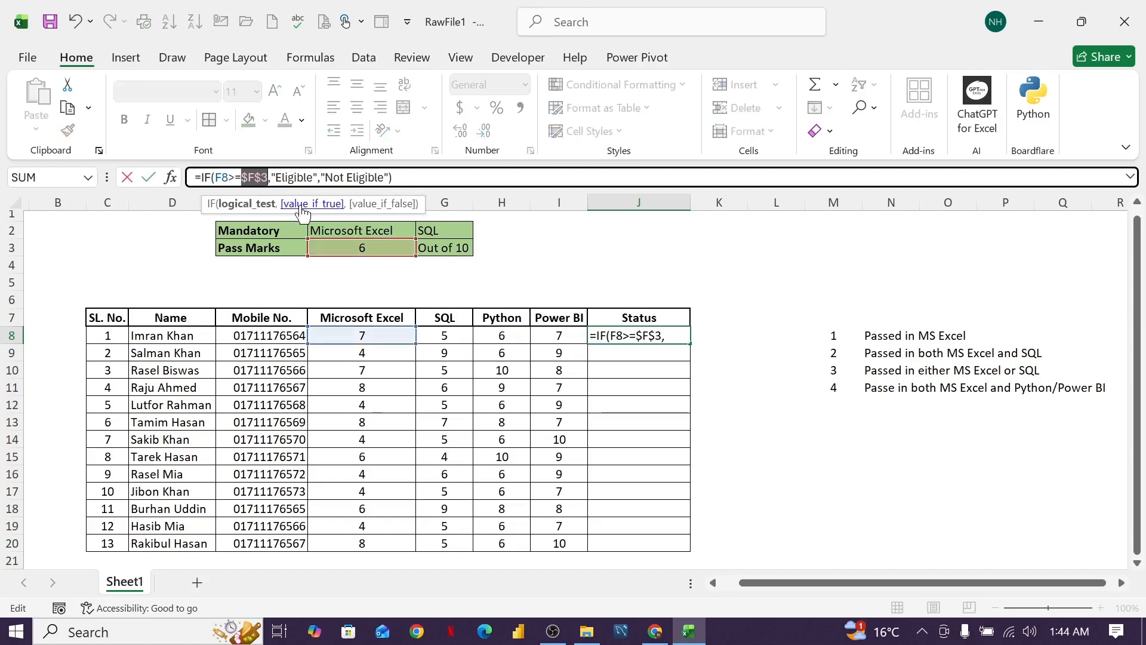
{"action": "left_click", "coordinate": [628, 369]}
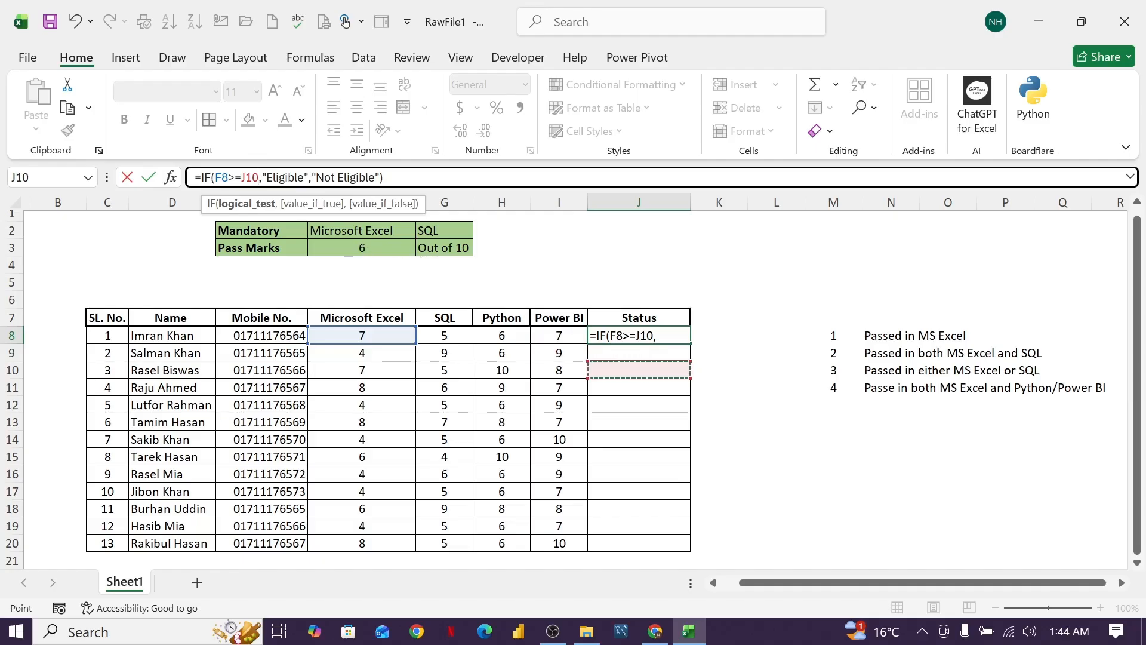
{"action": "left_click", "coordinate": [630, 336]}
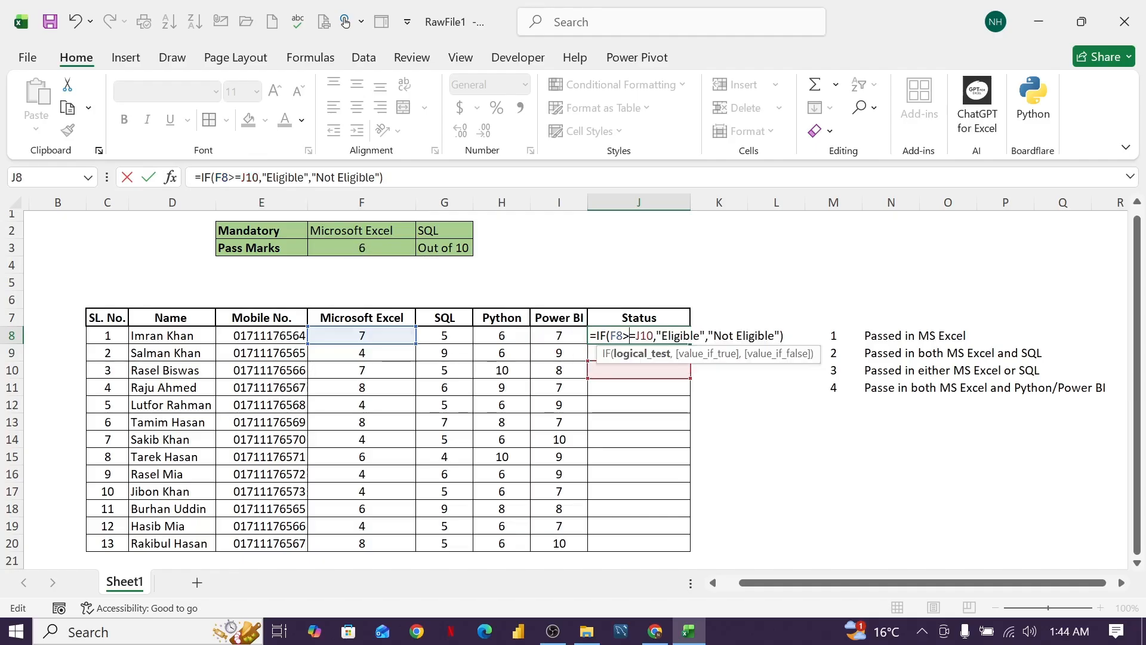
{"action": "left_click", "coordinate": [654, 336]}
{"action": "key", "text": "BackSpace"}
{"action": "key", "text": "BackSpace"}
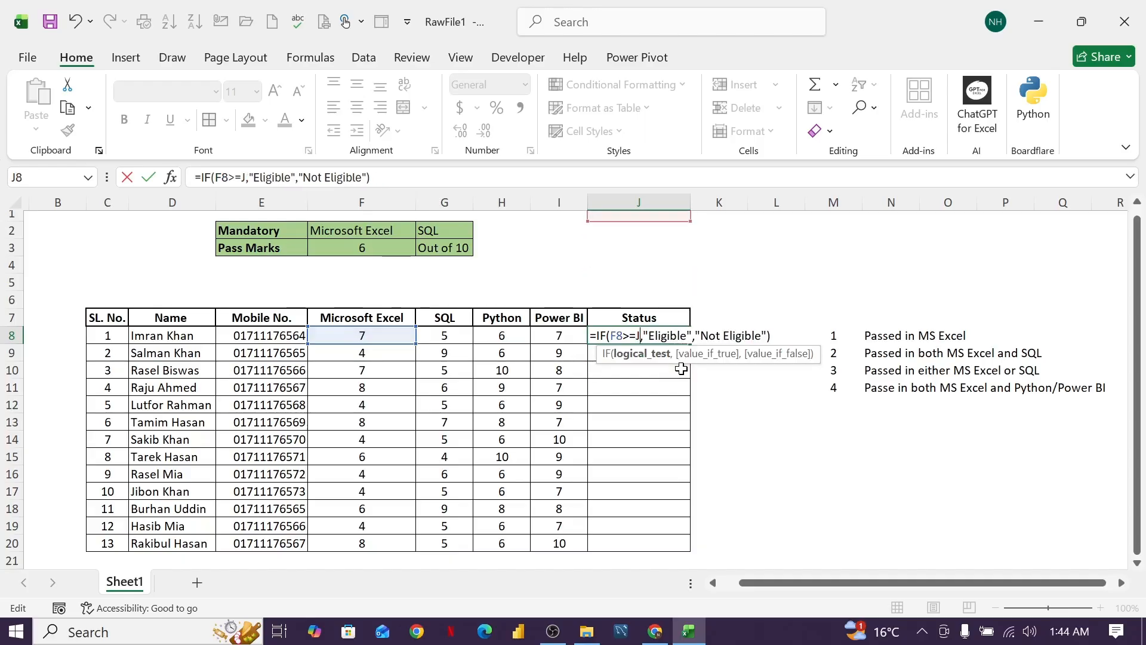
{"action": "key", "text": "BackSpace"}
{"action": "type", "text": "F3"}
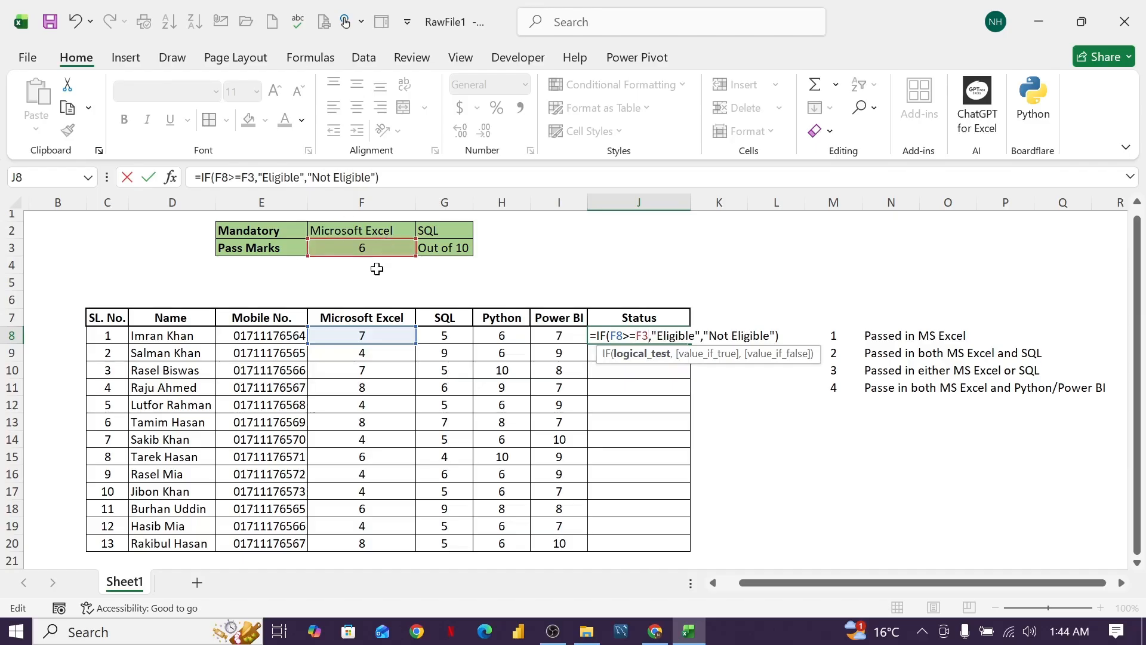
{"action": "key", "text": "F4"}
{"action": "key", "text": "Return"}
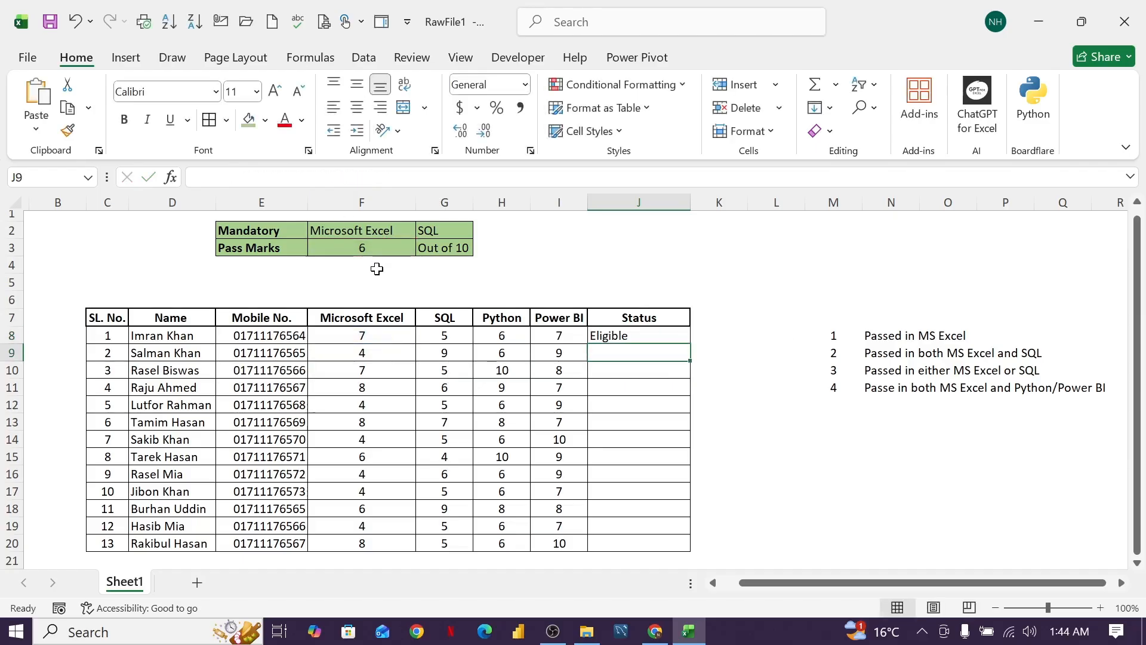
Fill the Microsoft Excel pass formula from J8 down through J20 for the remaining candidates.
{"action": "left_click", "coordinate": [628, 337]}
{"action": "left_click_drag", "start_coordinate": [689, 343], "coordinate": [667, 544]}
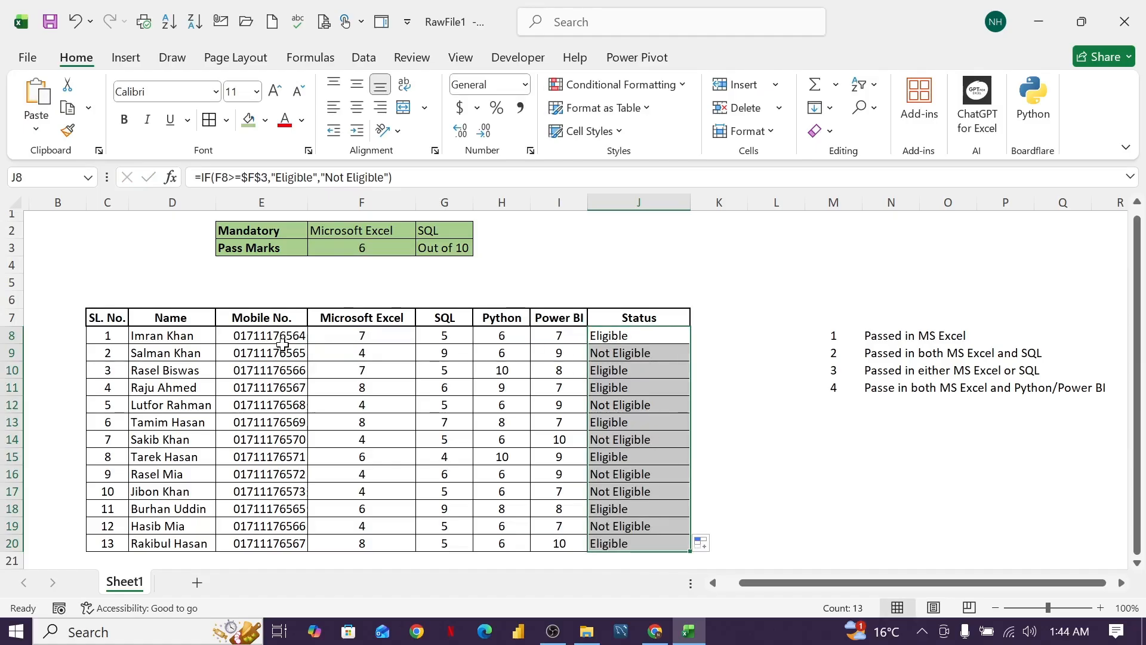
Compare the Microsoft Excel marks of the first five candidates with their Status results.
{"action": "left_click", "coordinate": [347, 339]}
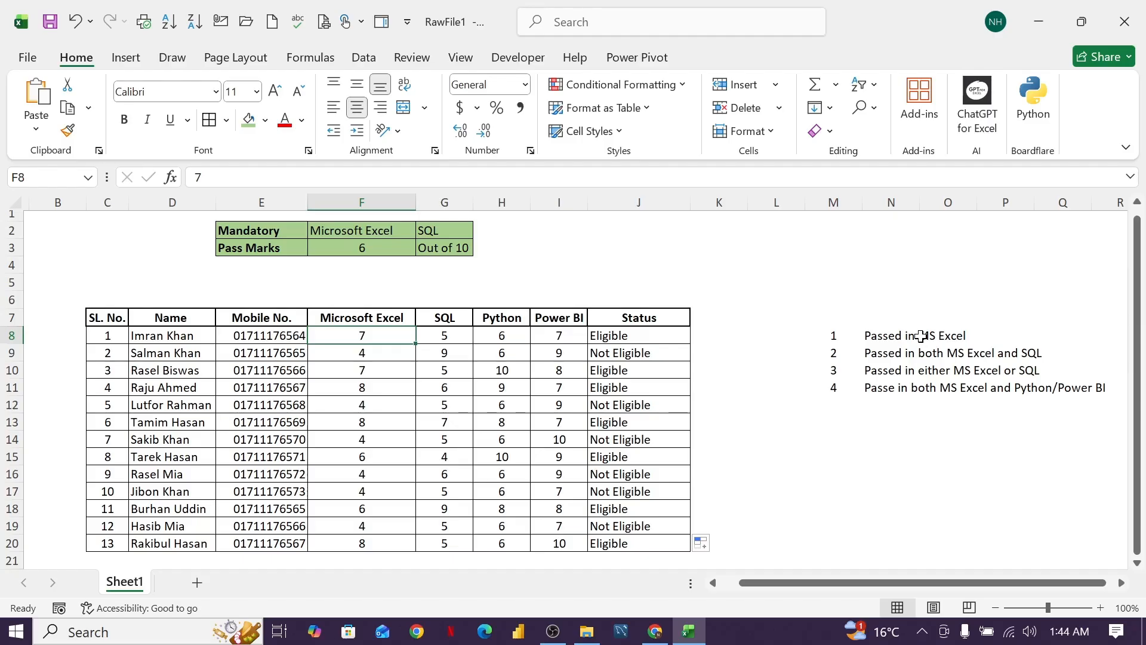
{"action": "left_click", "coordinate": [626, 339]}
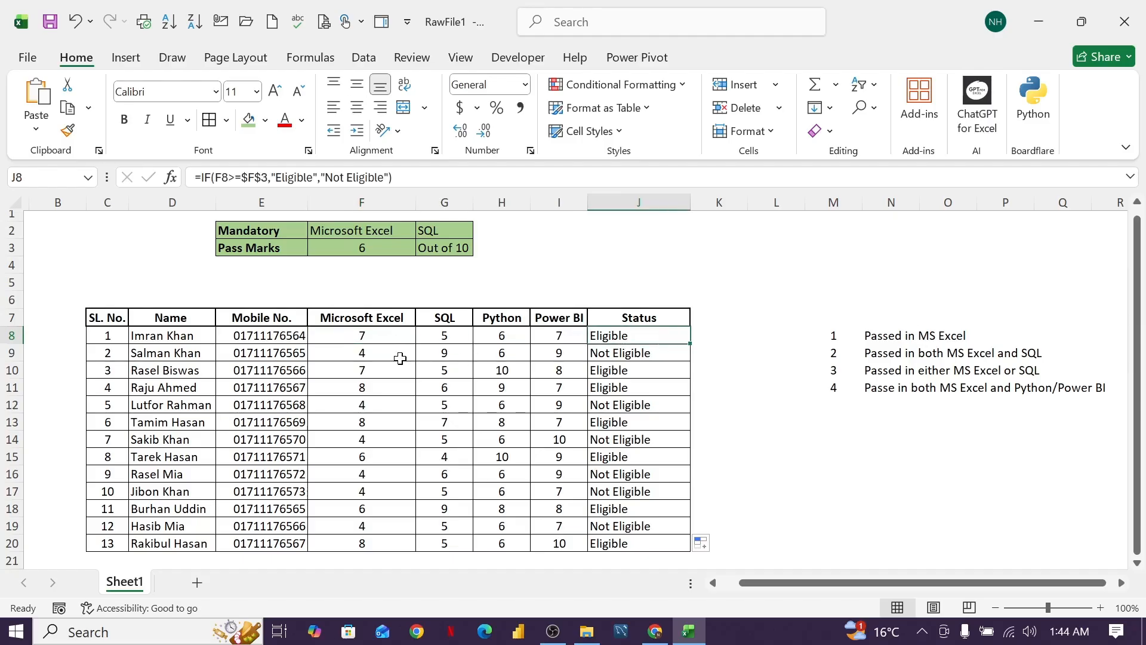
{"action": "left_click", "coordinate": [383, 357]}
{"action": "left_click", "coordinate": [636, 354]}
{"action": "left_click", "coordinate": [394, 376]}
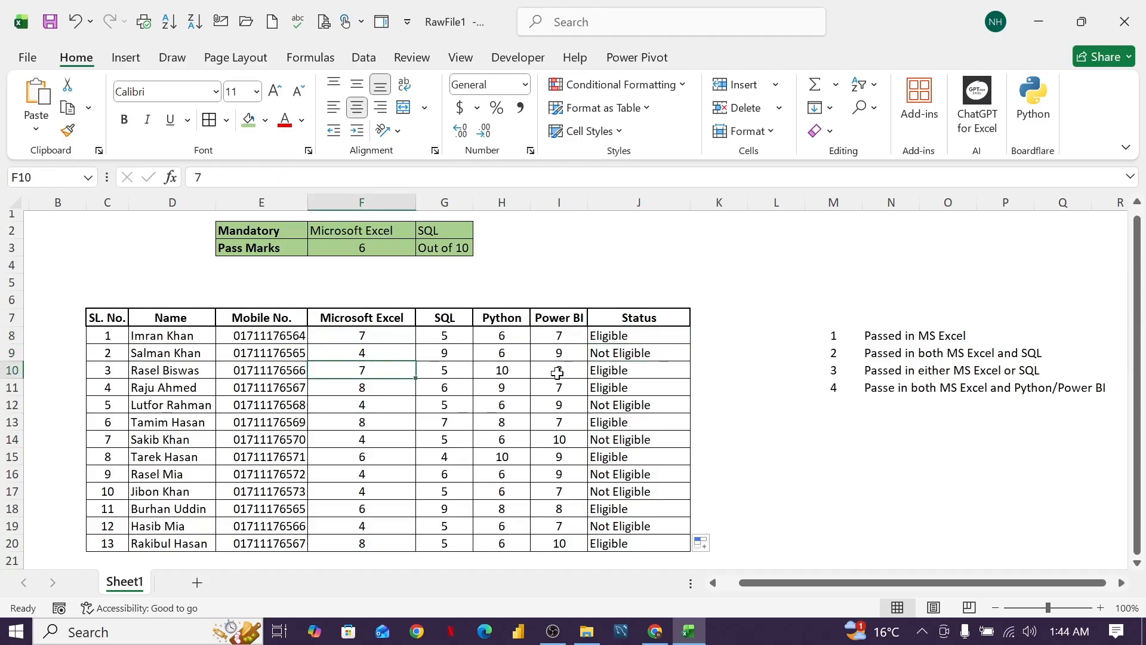
{"action": "left_click", "coordinate": [382, 388]}
{"action": "left_click", "coordinate": [374, 407]}
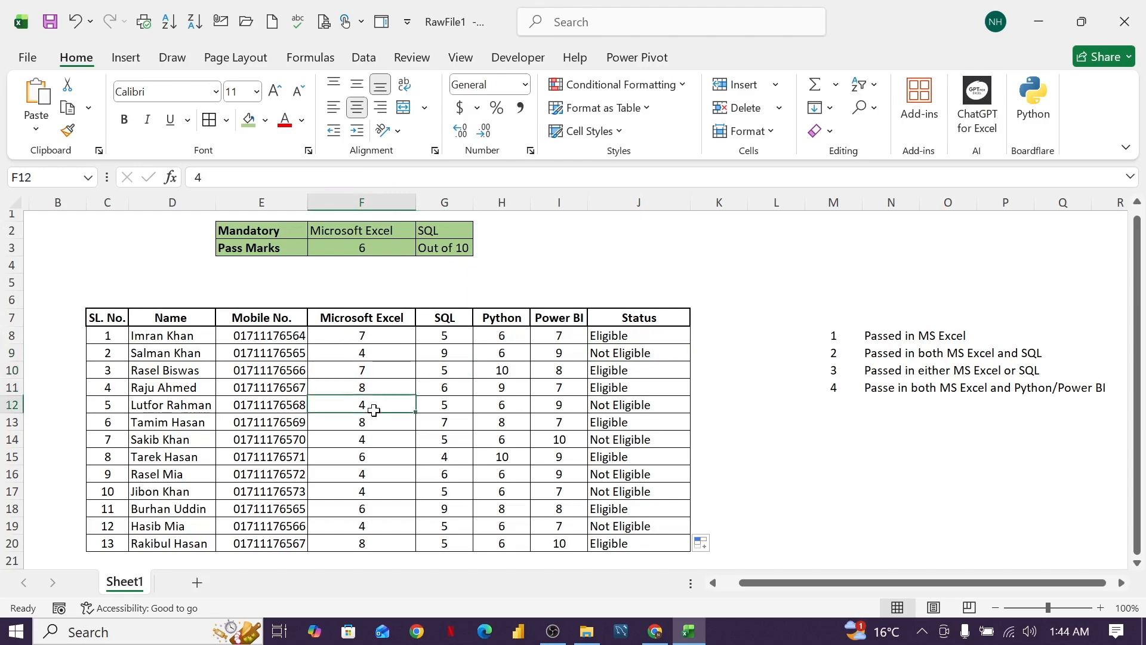
{"action": "left_click", "coordinate": [645, 353]}
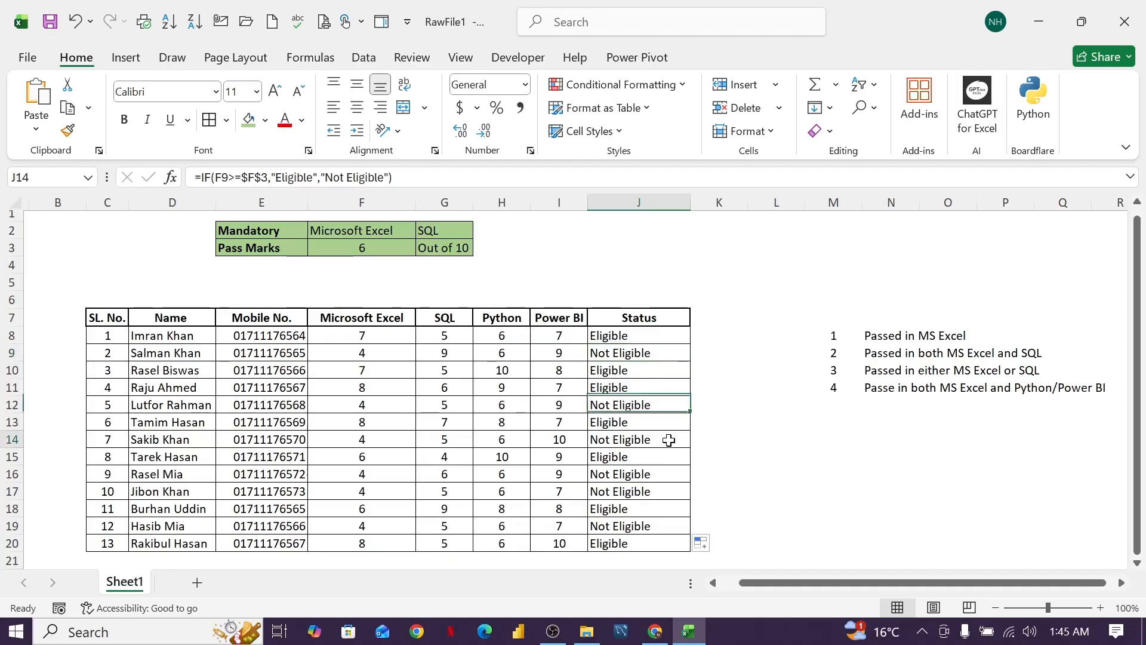
Clear the Status results in J8:J20.
{"action": "left_click_drag", "start_coordinate": [645, 335], "coordinate": [664, 540]}
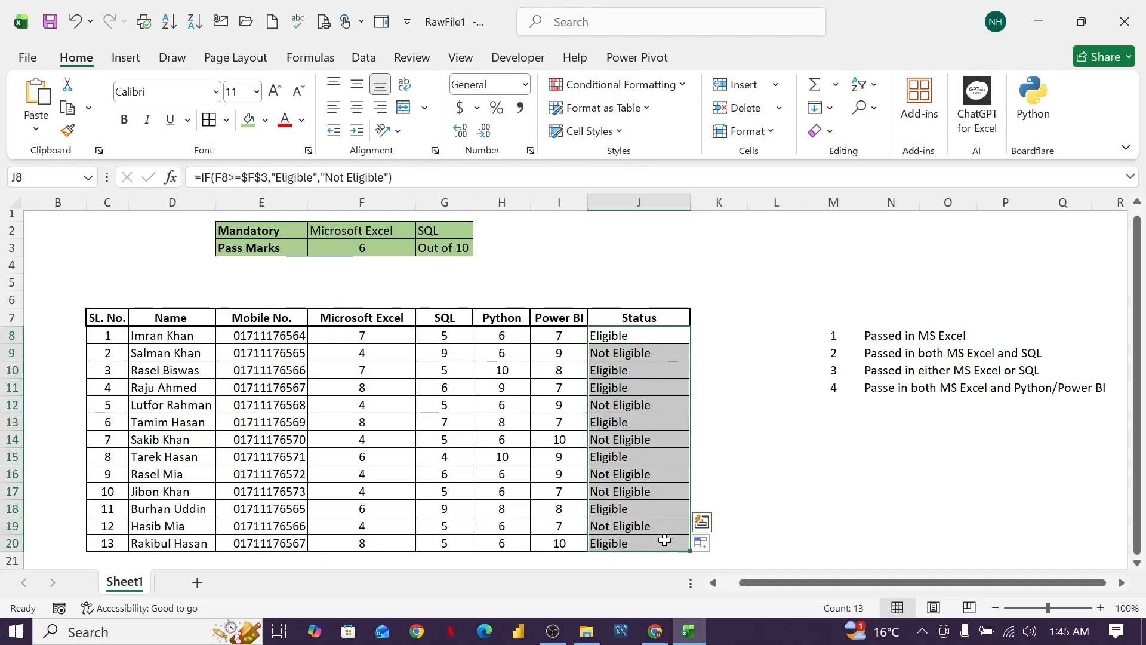
{"action": "key", "text": "Delete"}
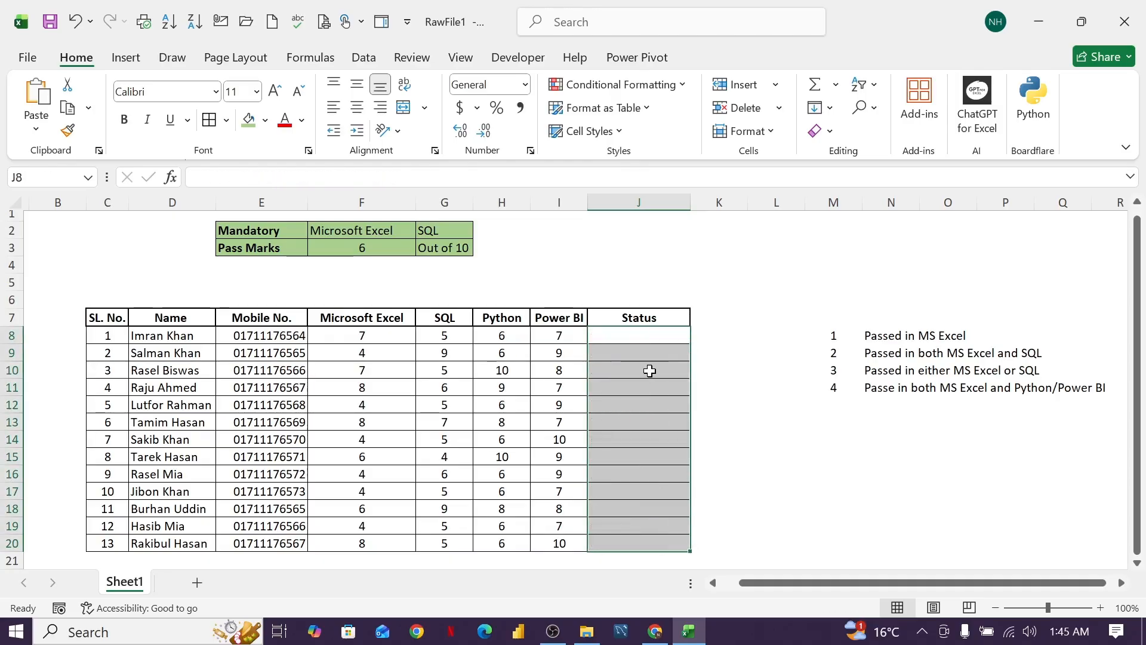
{"action": "left_click", "coordinate": [651, 370]}
Start an IF formula in J8 with an AND test whose first condition is F8>=$F$3.
{"action": "left_click", "coordinate": [640, 331]}
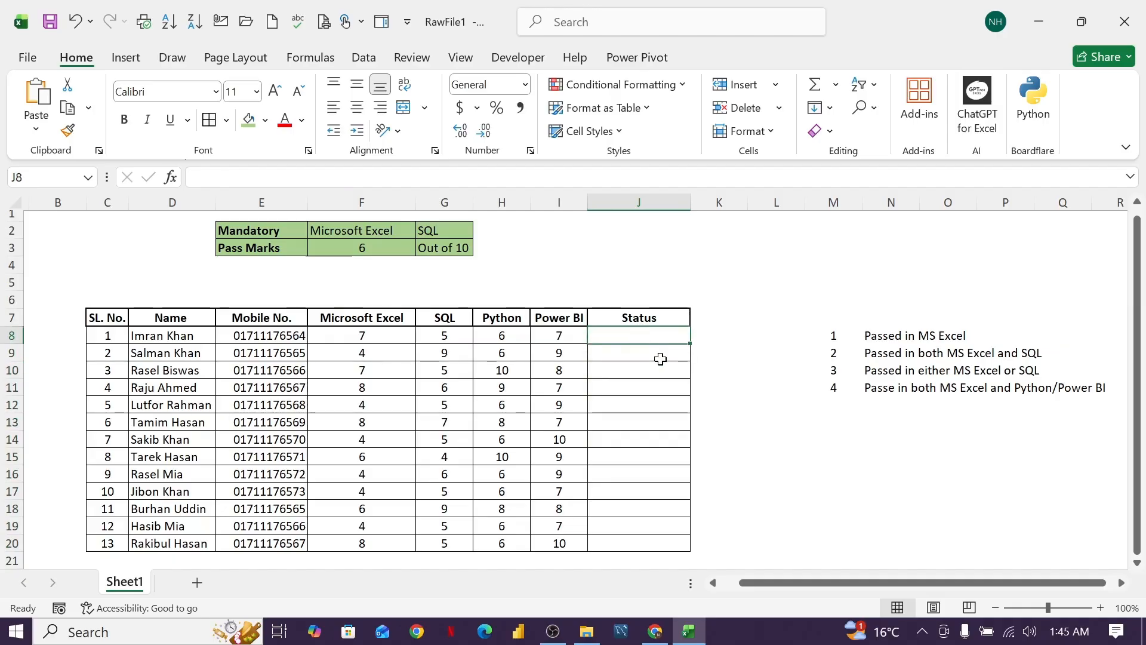
{"action": "type", "text": "="}
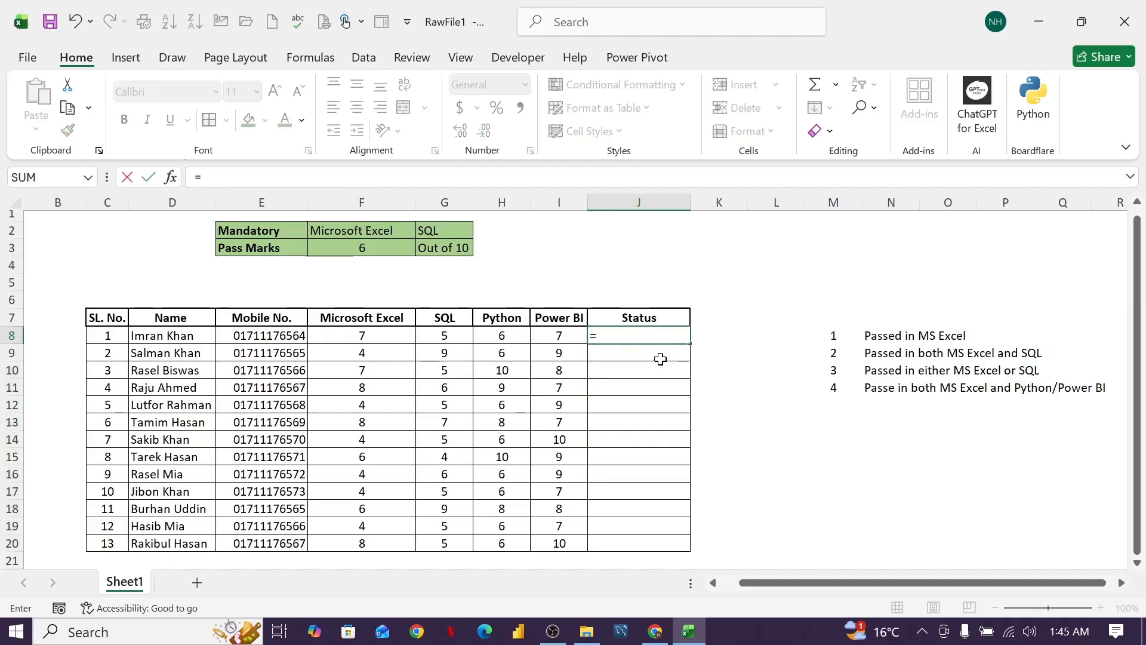
{"action": "type", "text": "if("}
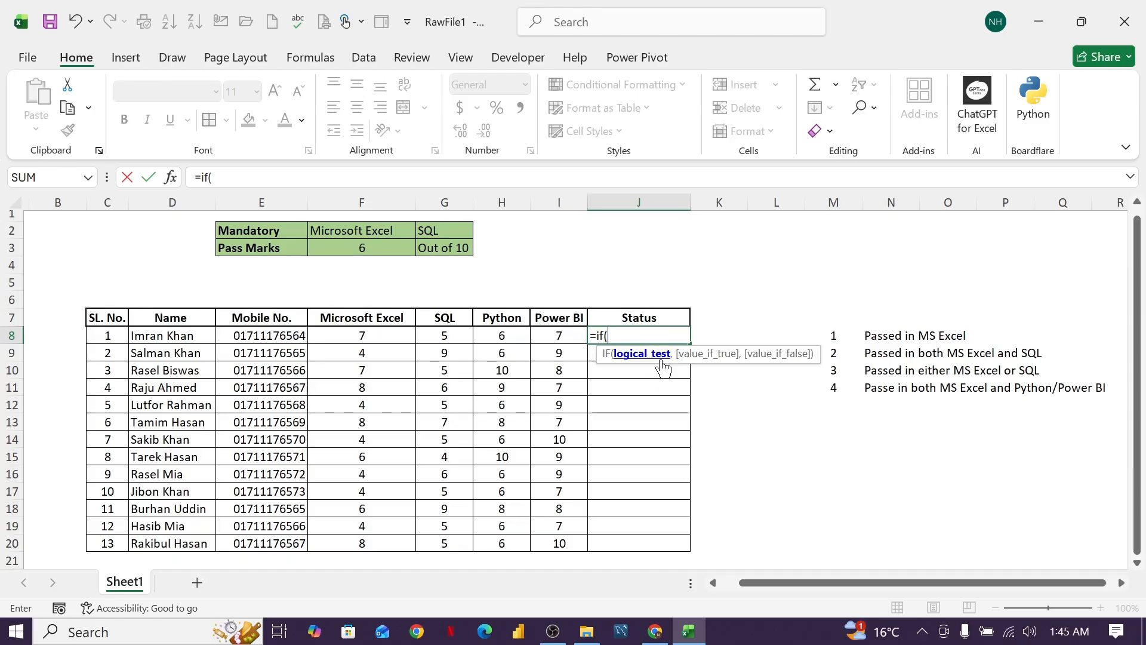
{"action": "type", "text": "And"}
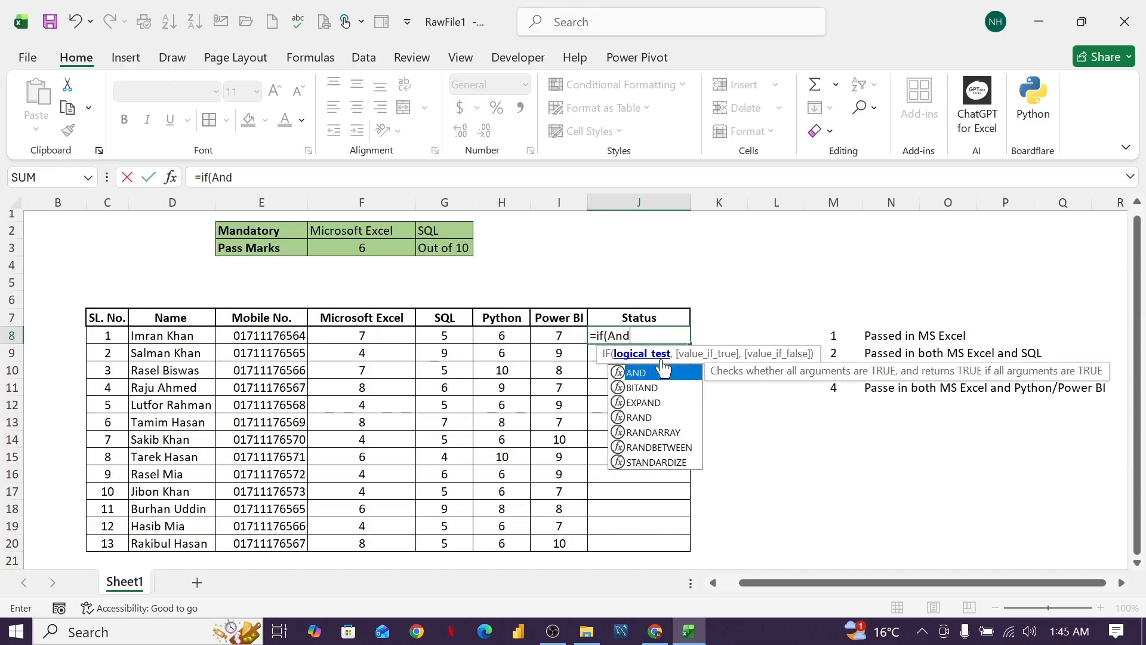
{"action": "double_click", "coordinate": [662, 372]}
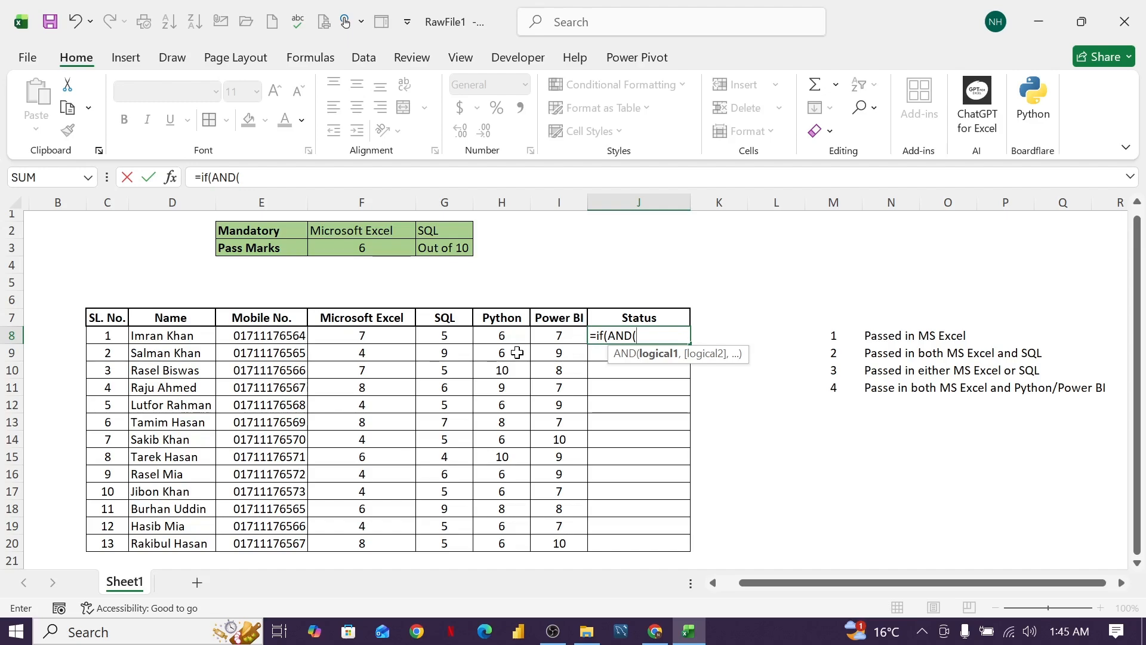
{"action": "left_click", "coordinate": [387, 335]}
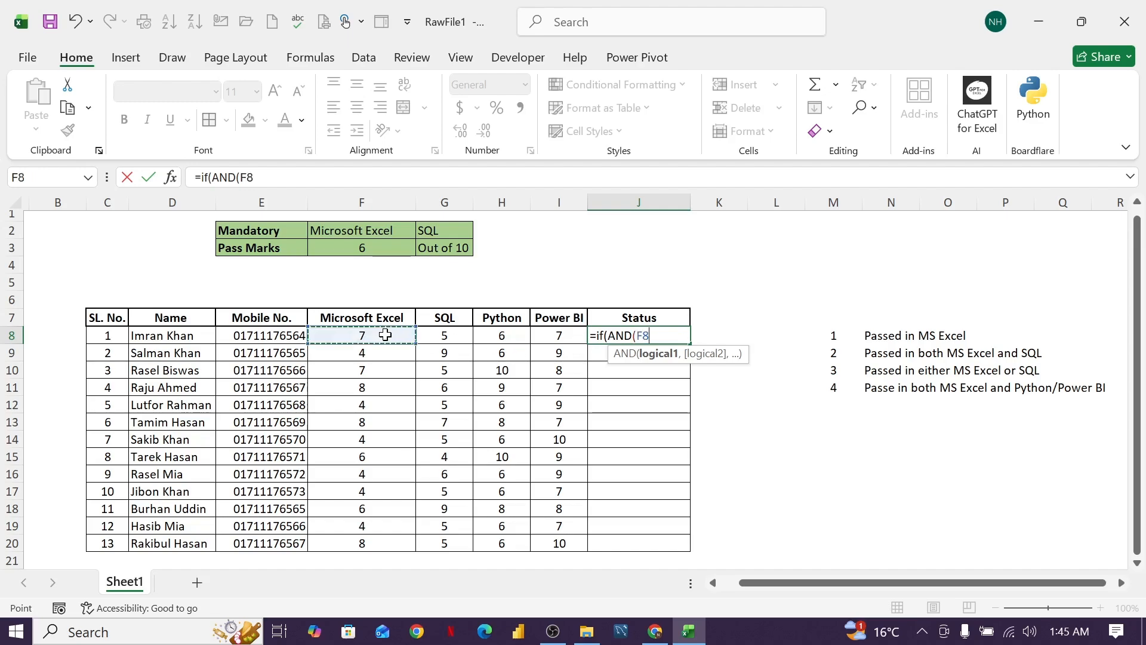
{"action": "type", "text": ">"}
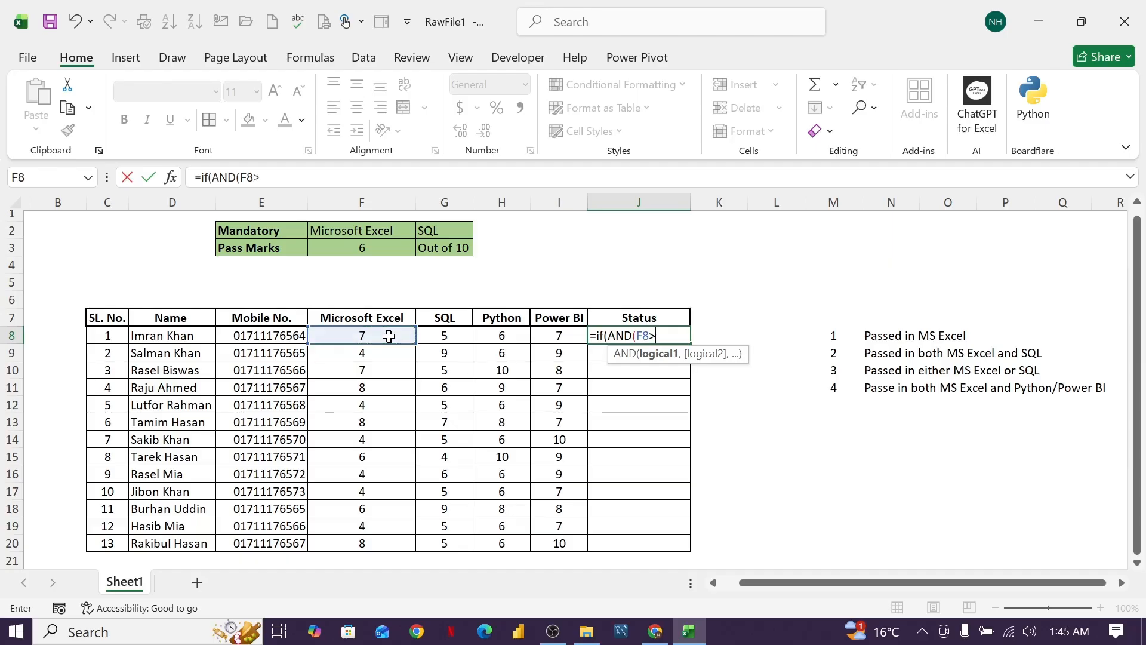
{"action": "type", "text": "="}
{"action": "left_click", "coordinate": [384, 248]}
{"action": "key", "text": "F4"}
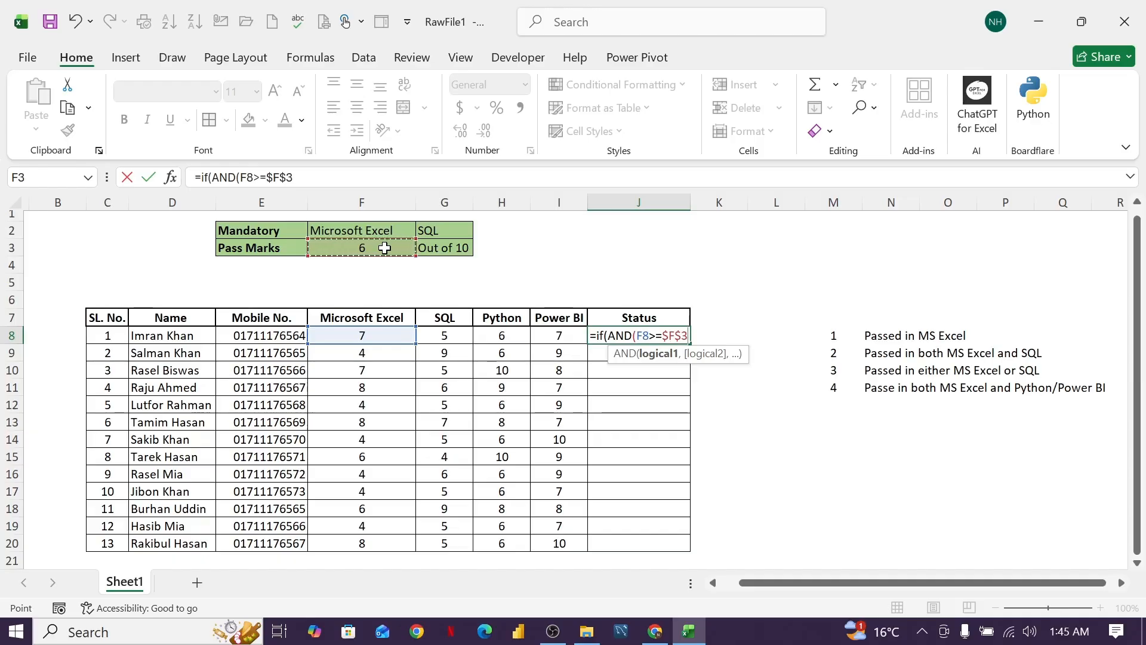
{"action": "type", "text": ","}
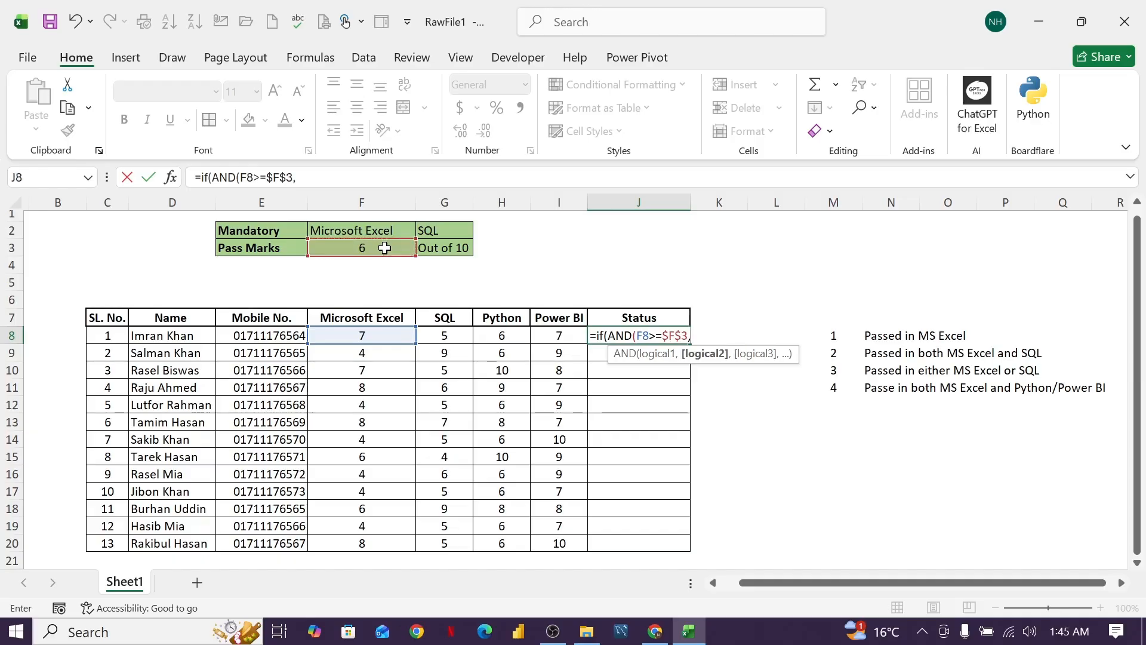
Add G8>=$F$3 as the second AND condition in the J8 formula and close the AND test.
{"action": "left_click", "coordinate": [445, 338]}
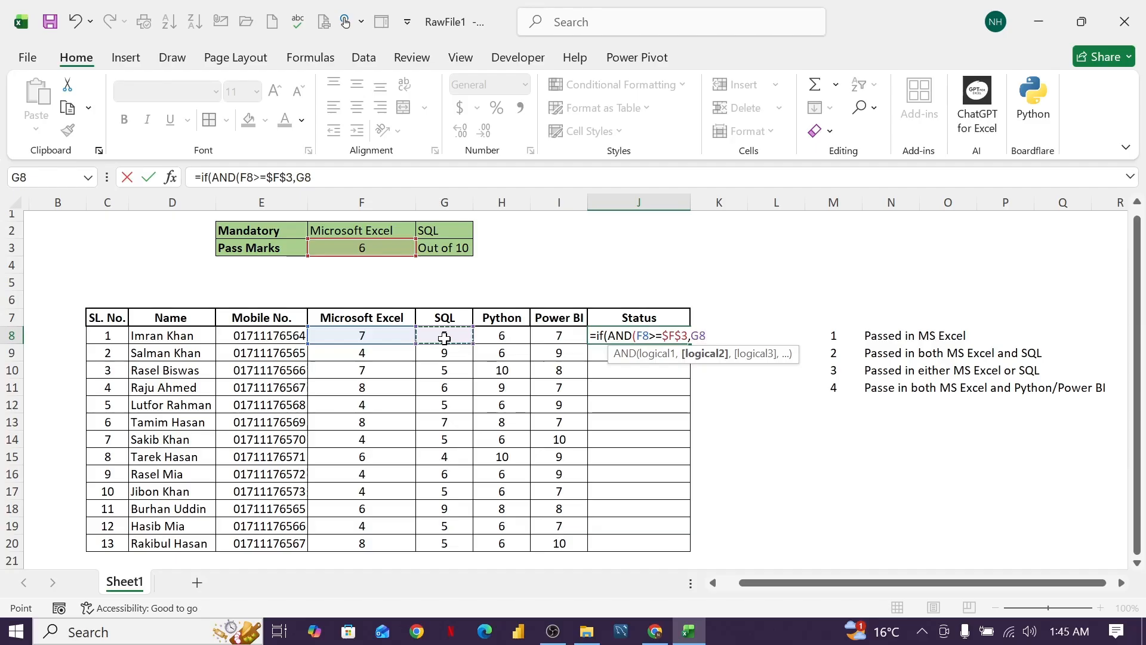
{"action": "type", "text": ">="}
{"action": "left_click", "coordinate": [379, 249]}
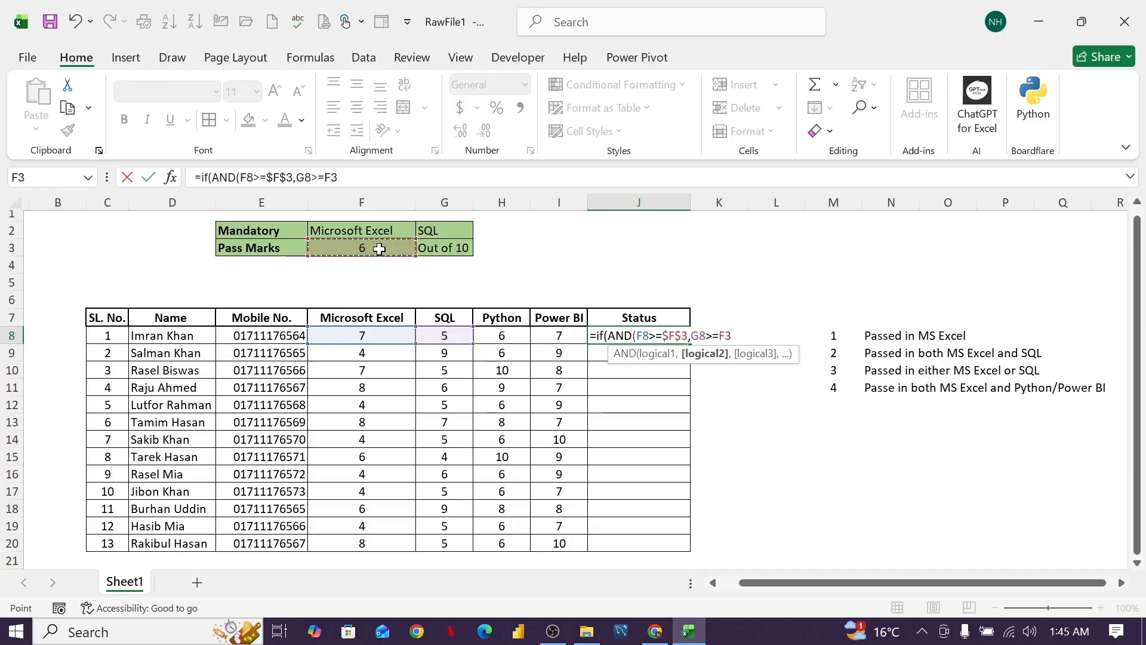
{"action": "key", "text": "F4"}
{"action": "type", "text": ")"}
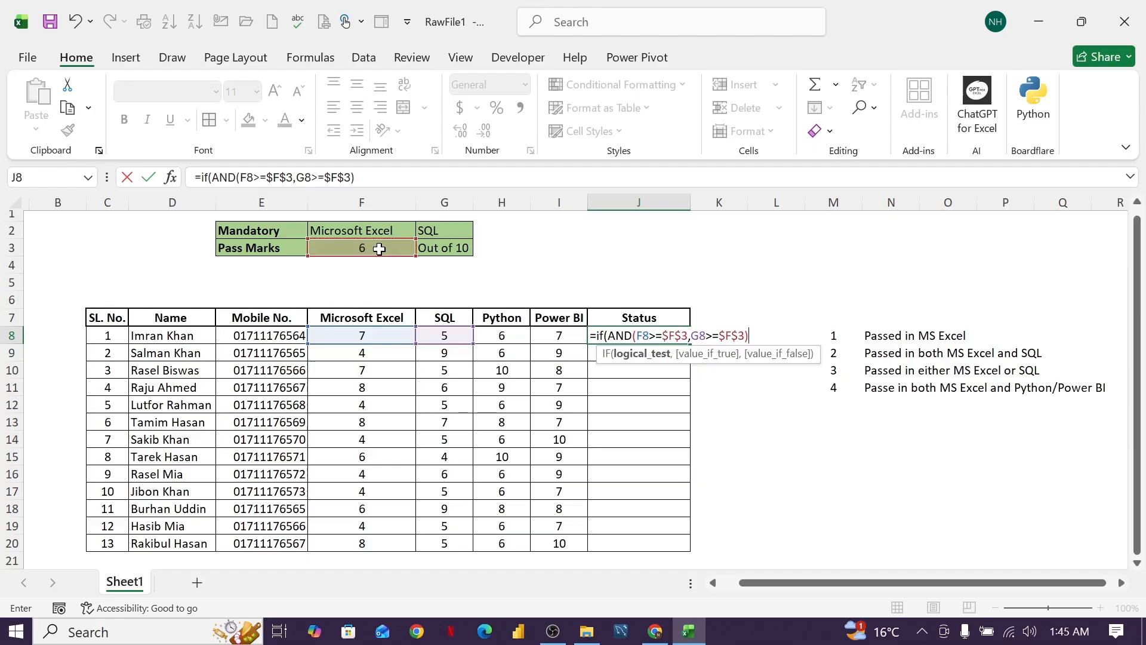
{"action": "type", "text": ","}
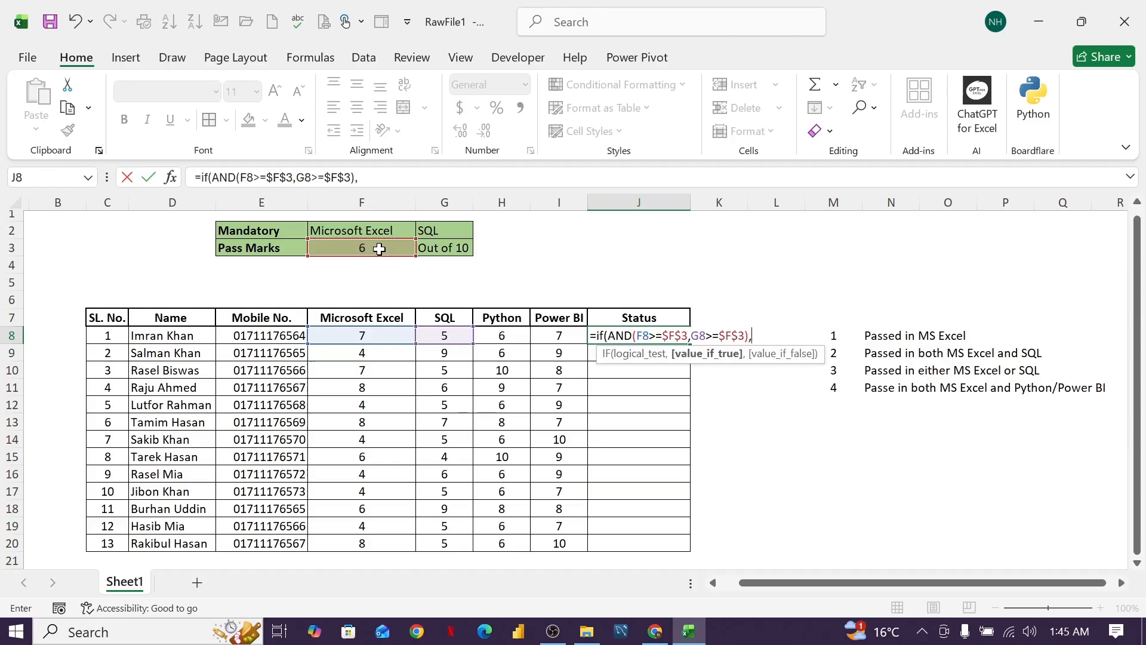
{"action": "type", "text": "\"Eligible\","}
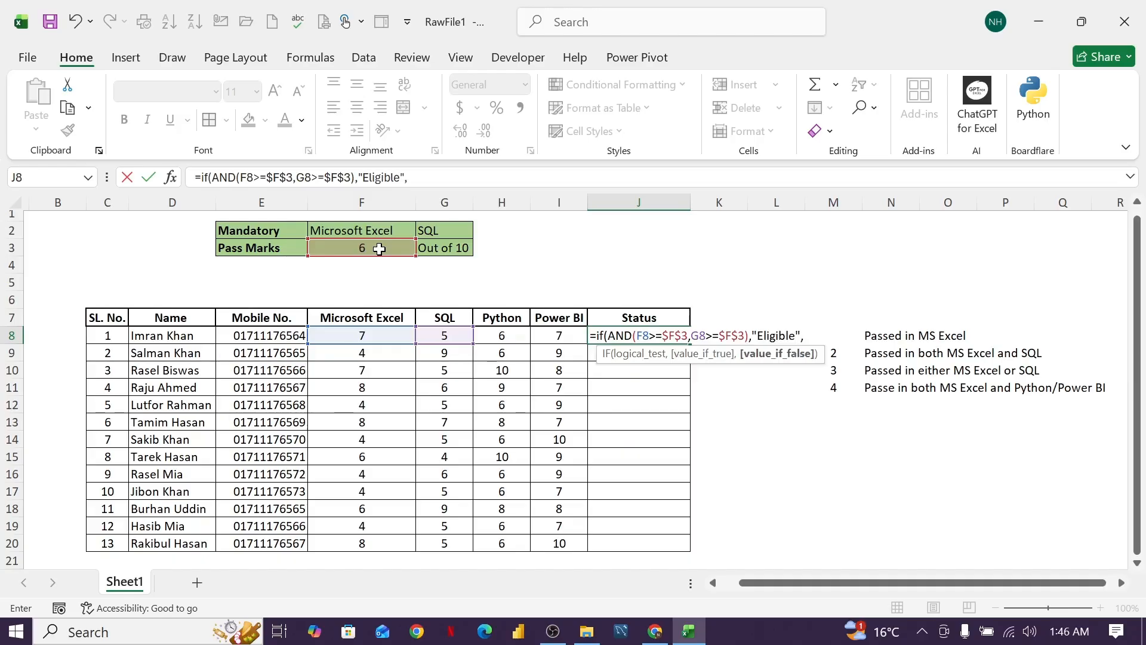
{"action": "type", "text": "\"Not Eligible"}
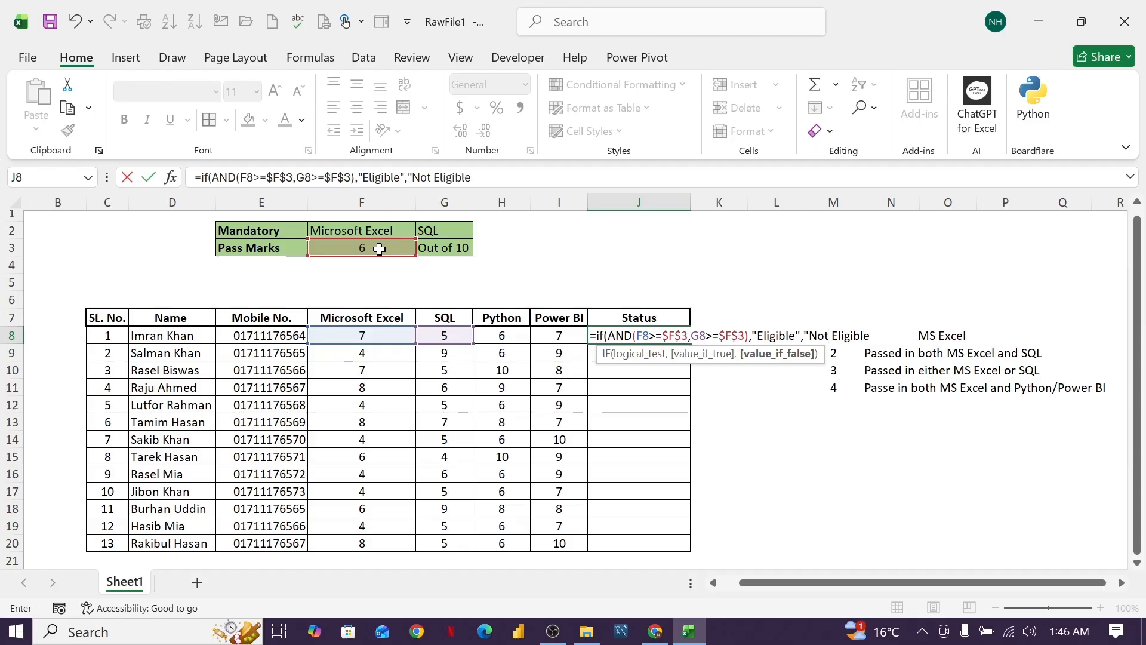
{"action": "type", "text": "\")"}
Complete the J8 IF formula with "Eligible" as the true result and "Not Eligible" as the false result.
{"action": "key", "text": "Return"}
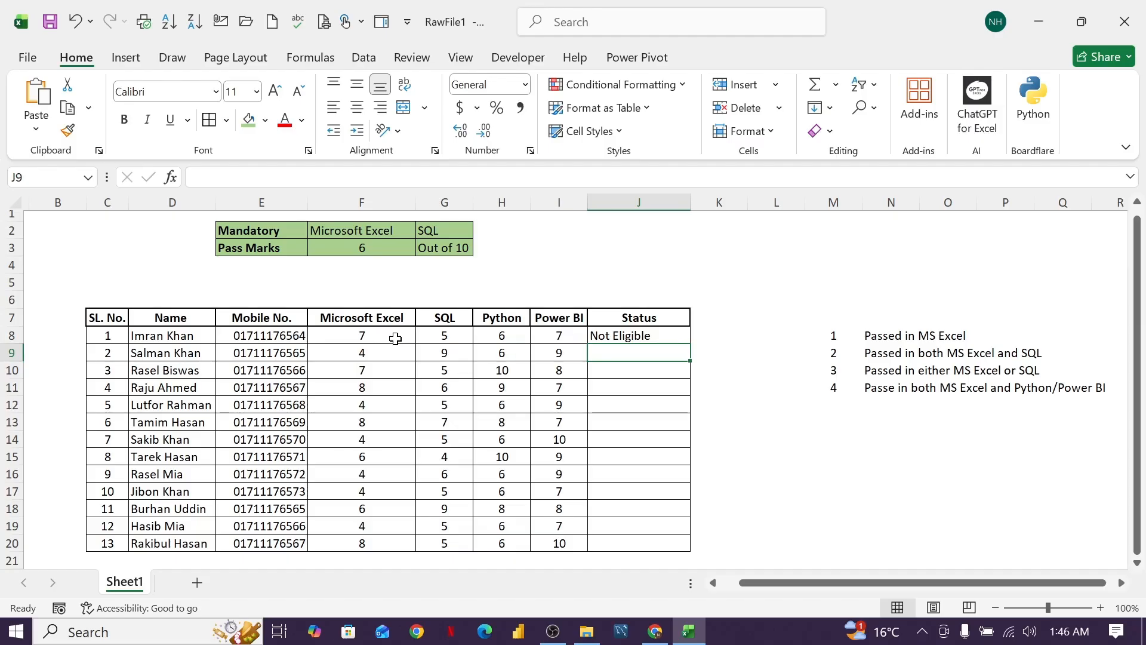
Fill the combined Microsoft Excel and SQL formula from J8 down through J20.
{"action": "left_click", "coordinate": [465, 339]}
{"action": "left_click", "coordinate": [677, 341]}
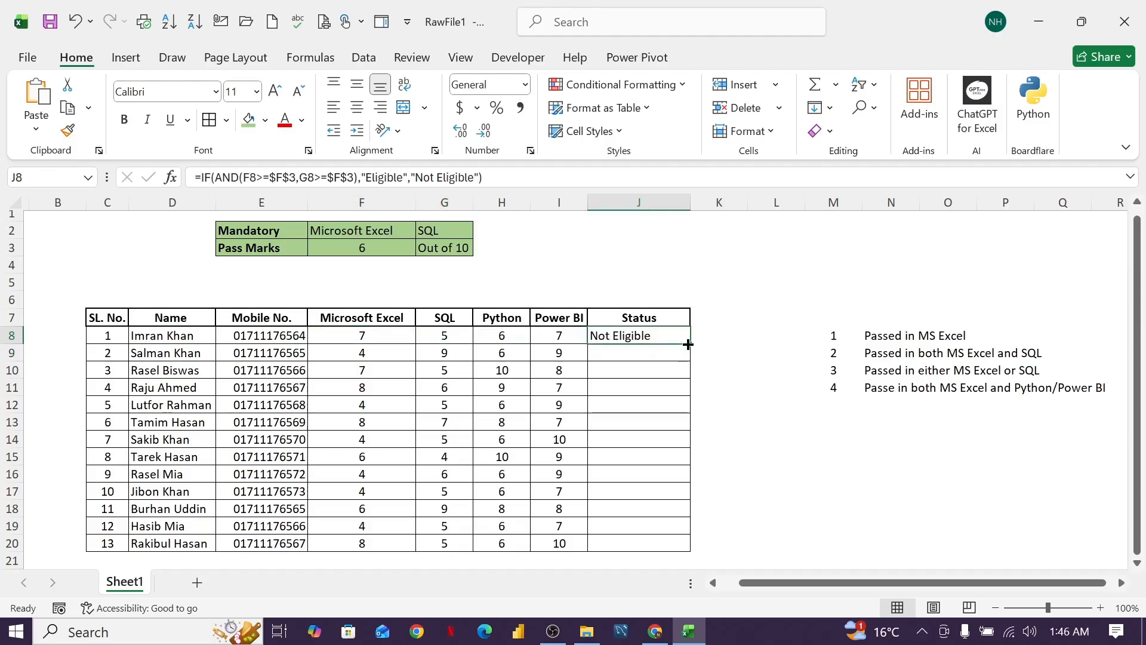
{"action": "left_click_drag", "start_coordinate": [689, 343], "coordinate": [691, 555]}
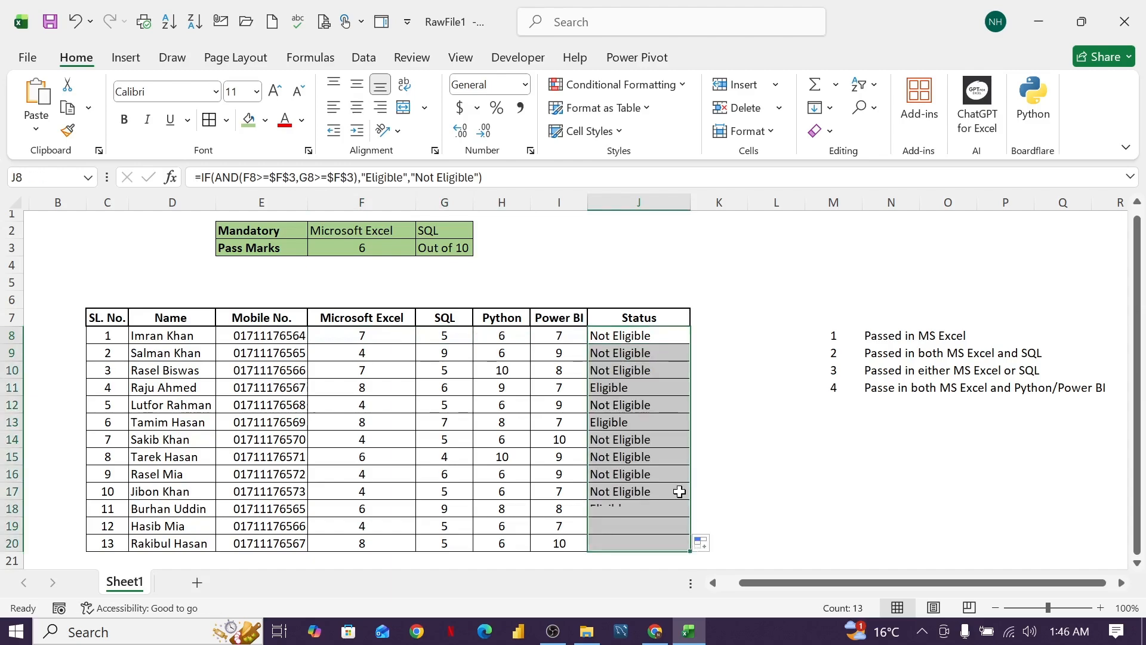
Check the Status results in rows 11, 13, 14, 16 and 18 against the Microsoft Excel and SQL marks.
{"action": "left_click", "coordinate": [637, 391]}
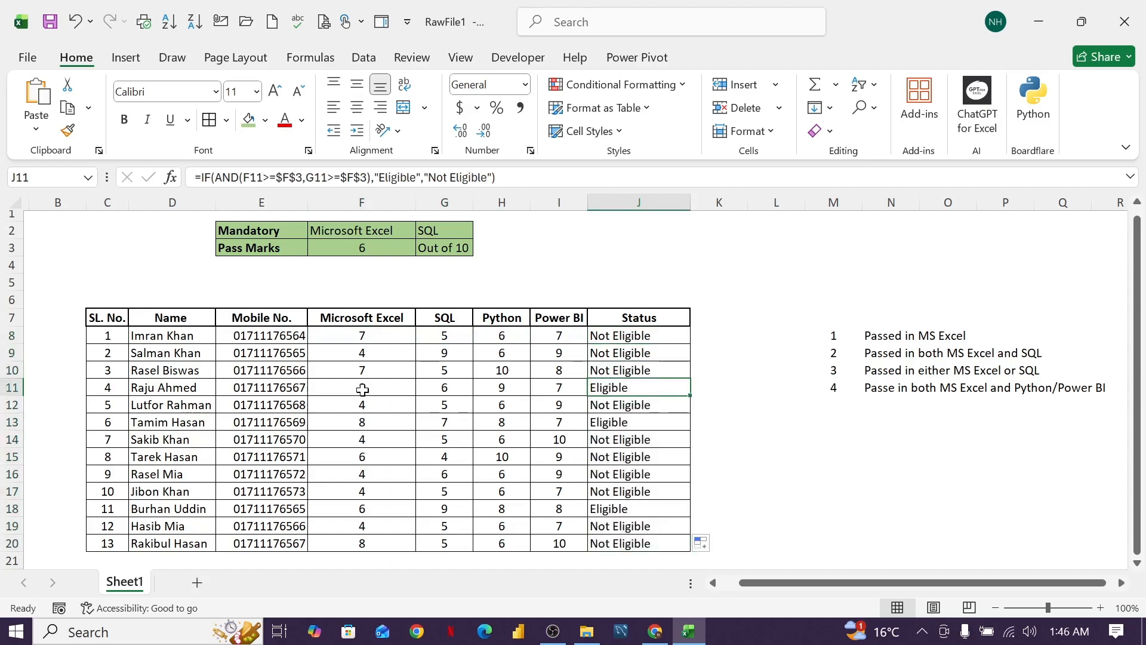
{"action": "left_click", "coordinate": [362, 391]}
{"action": "left_click", "coordinate": [446, 389]}
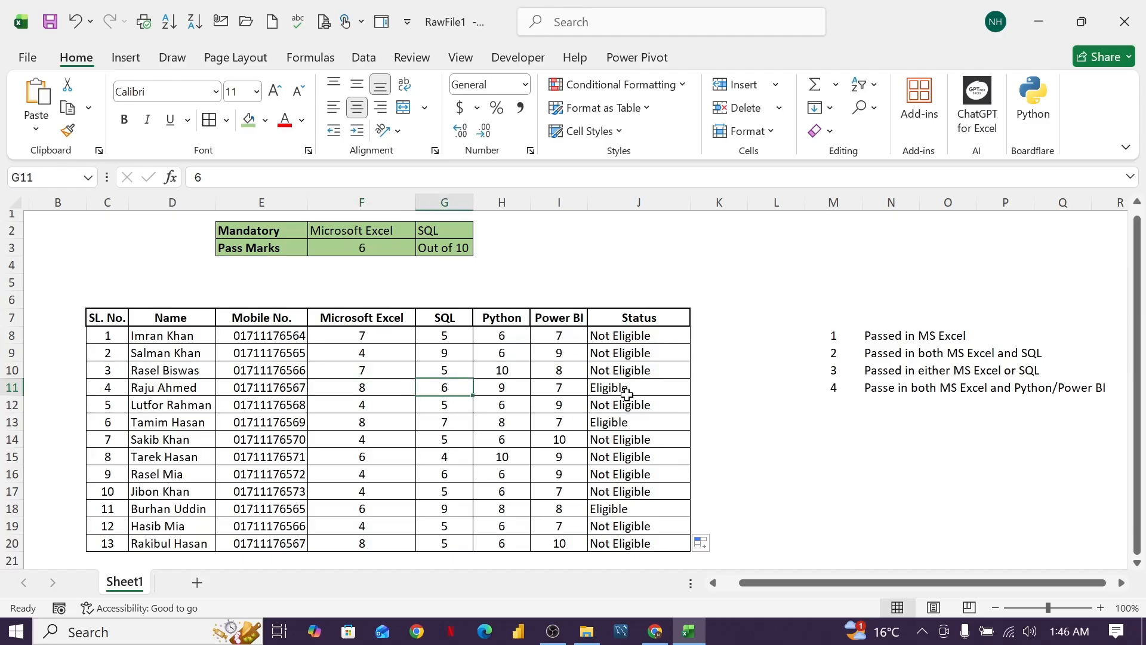
{"action": "left_click", "coordinate": [432, 422]}
{"action": "left_click", "coordinate": [380, 423]}
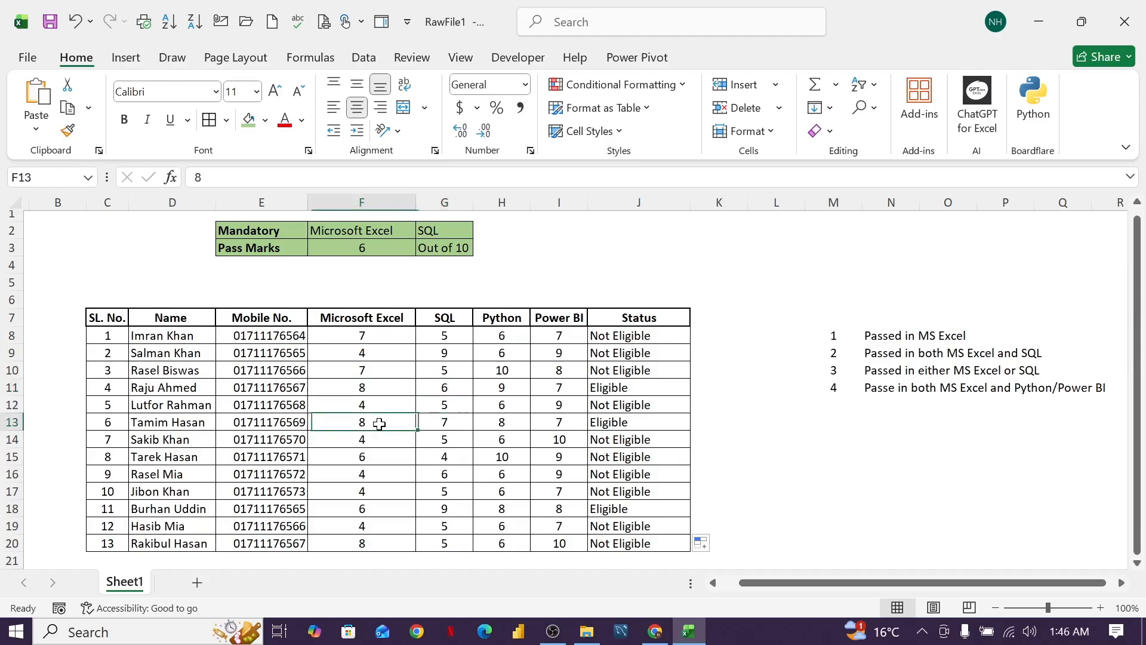
{"action": "left_click", "coordinate": [605, 424]}
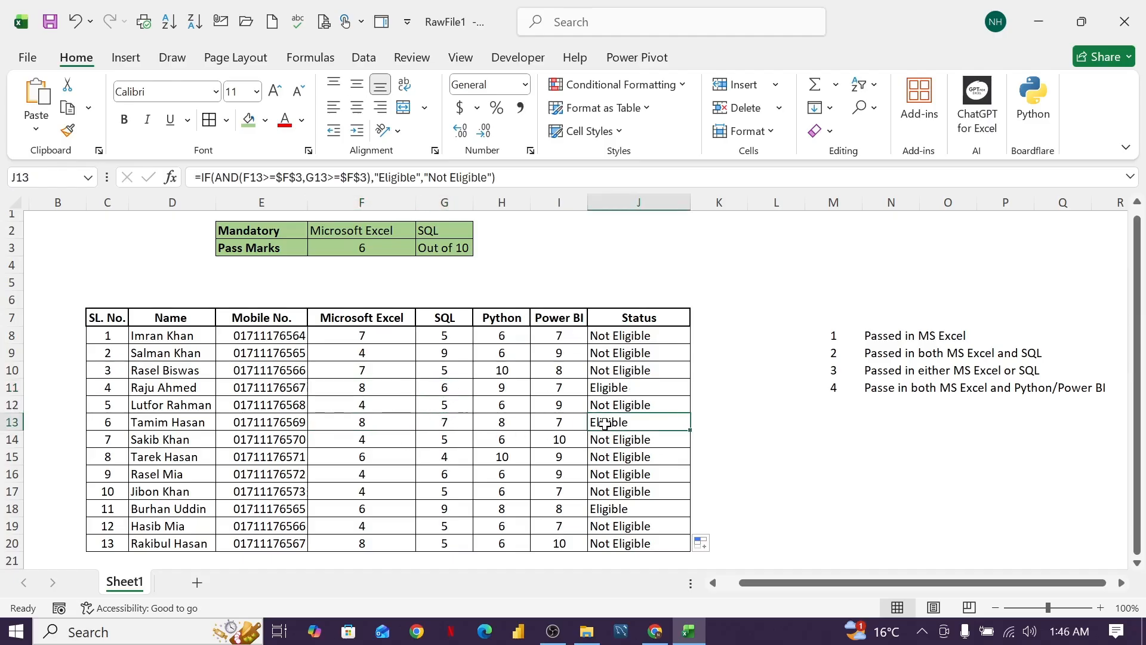
{"action": "left_click", "coordinate": [607, 511]}
{"action": "left_click", "coordinate": [453, 510]}
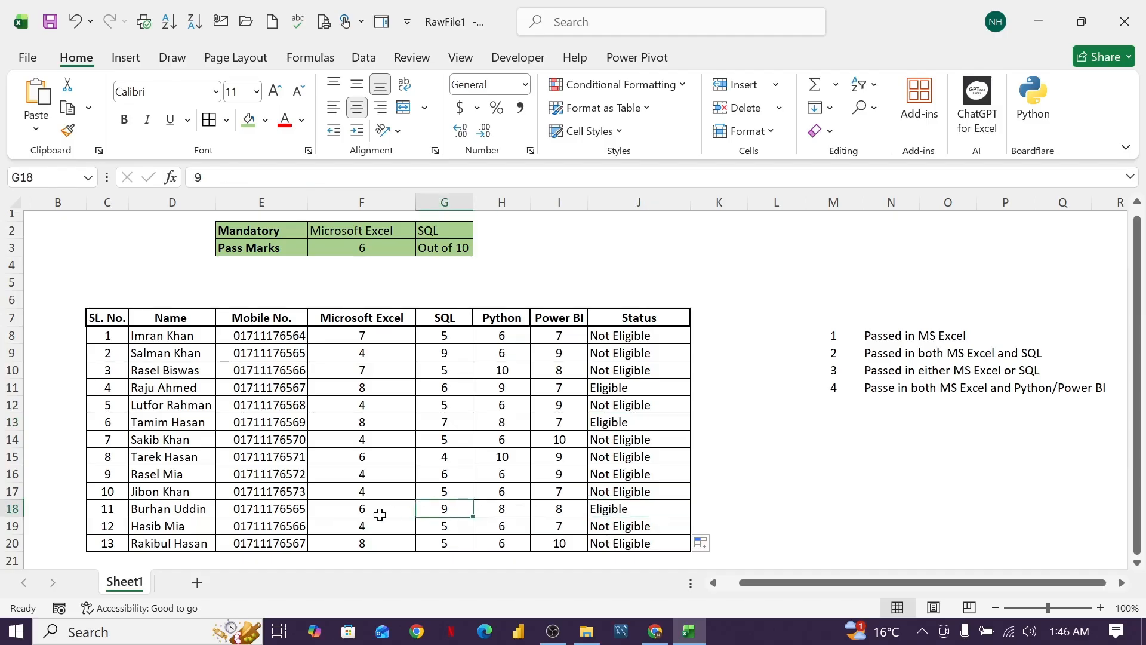
{"action": "left_click", "coordinate": [381, 509]}
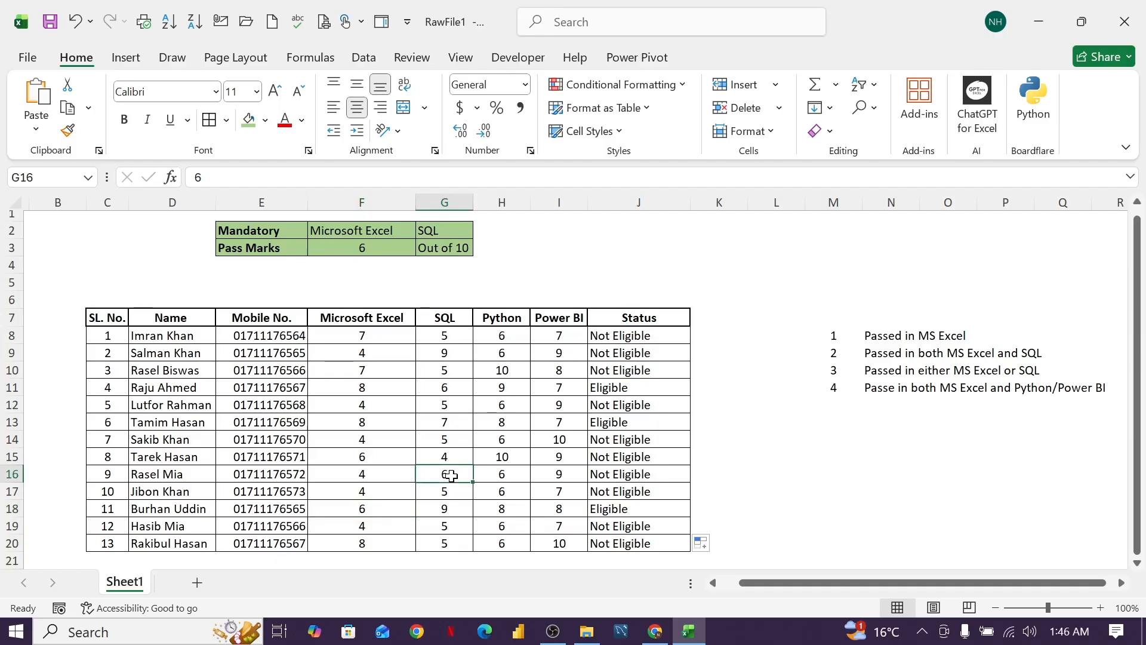
{"action": "left_click", "coordinate": [371, 474]}
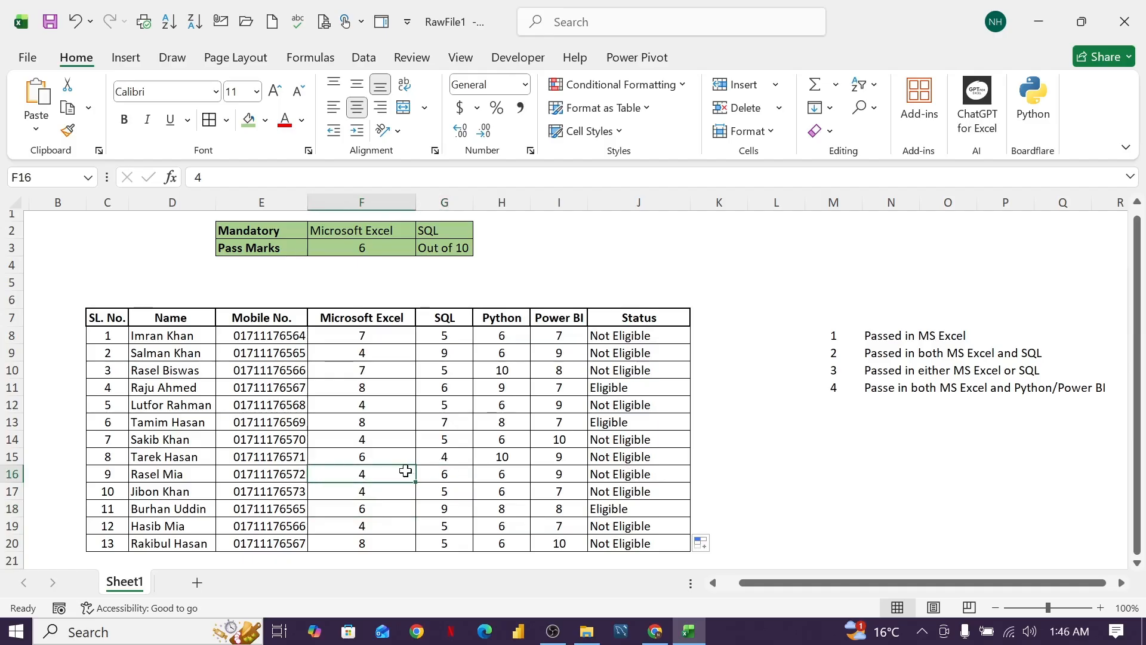
{"action": "left_click", "coordinate": [451, 440]}
{"action": "left_click", "coordinate": [365, 439]}
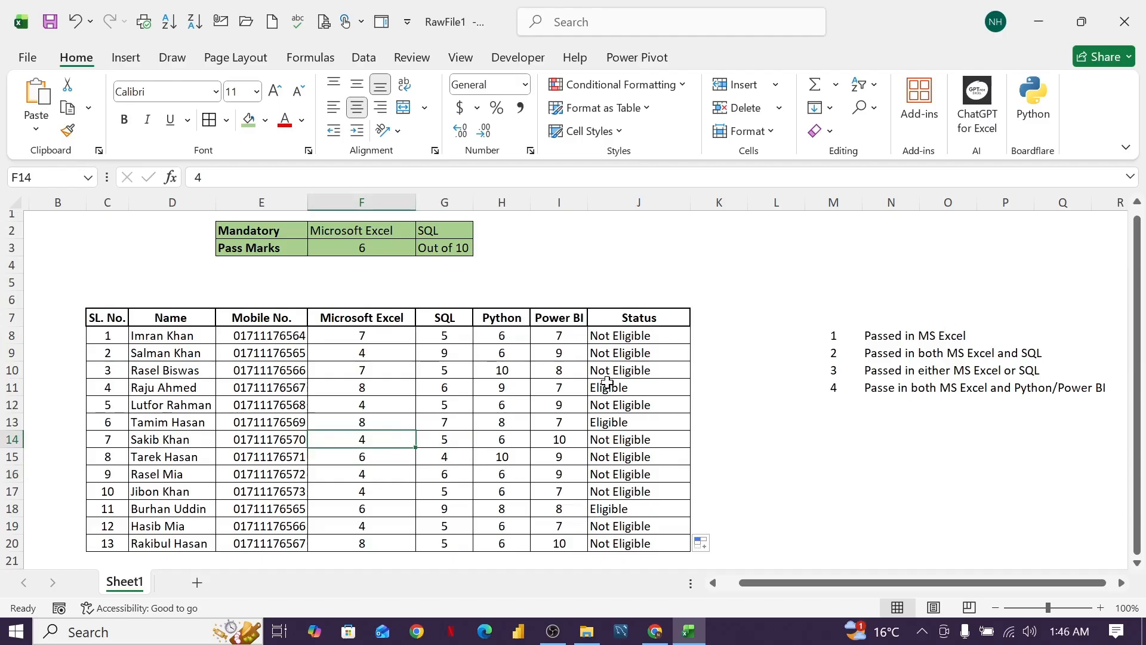
{"action": "scroll", "coordinate": [609, 386], "scroll_direction": "down", "scroll_amount": 1}
{"action": "scroll", "coordinate": [610, 387], "scroll_direction": "up", "scroll_amount": 1}
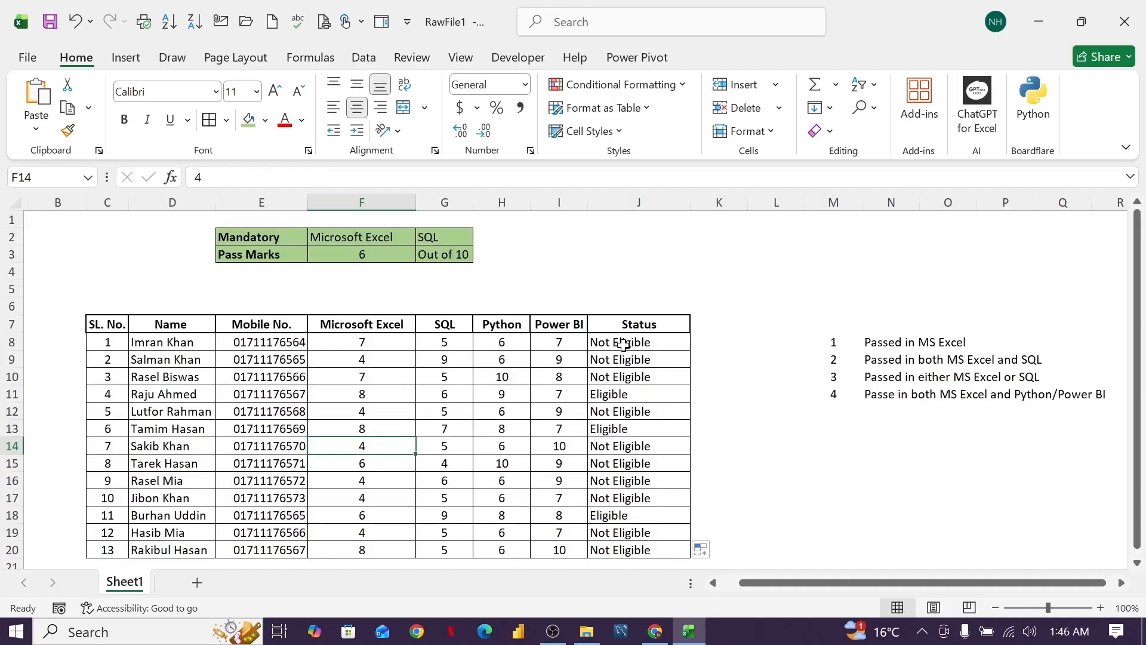
Clear the Status results in J8:J20 and start an IF formula with an OR test in J8.
{"action": "left_click_drag", "start_coordinate": [623, 344], "coordinate": [642, 545]}
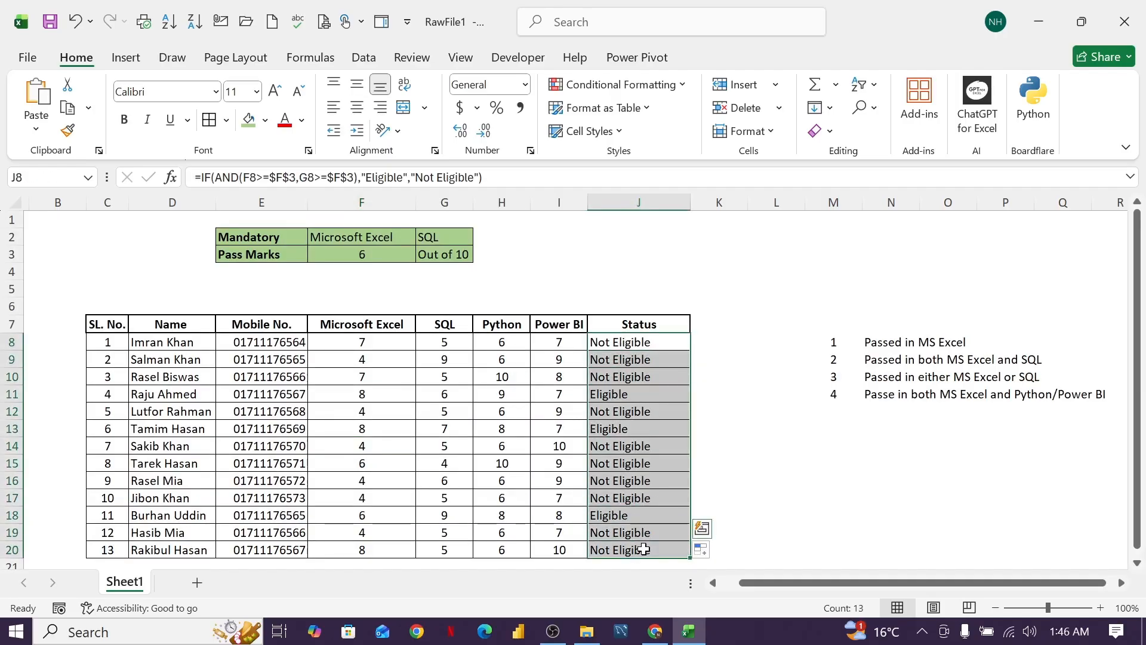
{"action": "key", "text": "Delete"}
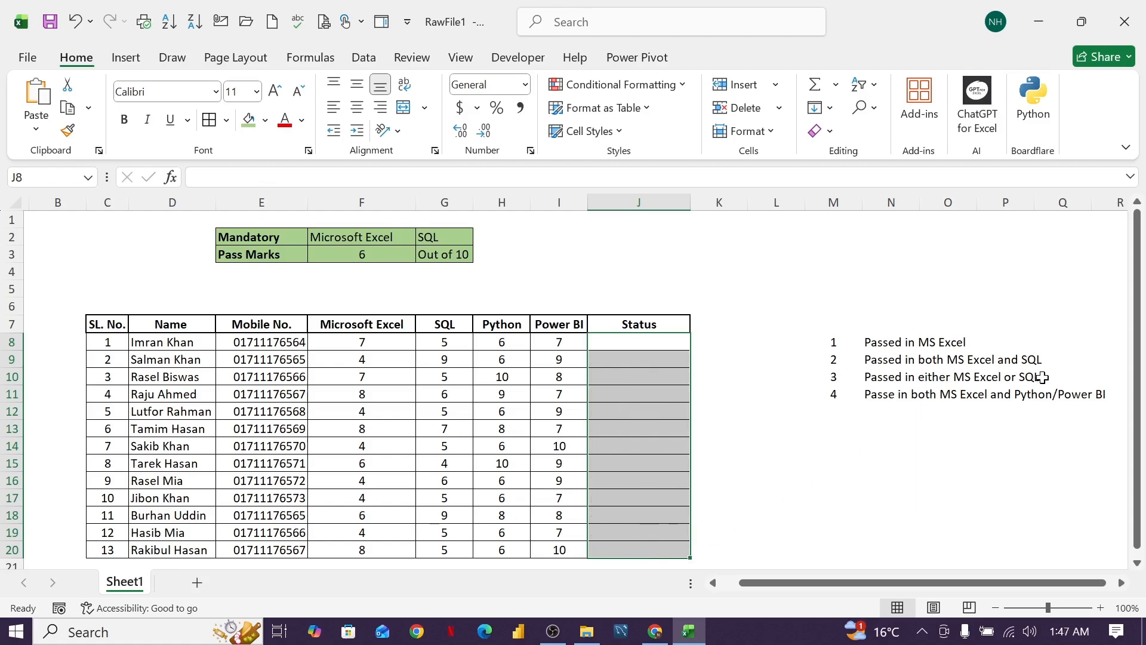
{"action": "left_click", "coordinate": [656, 343]}
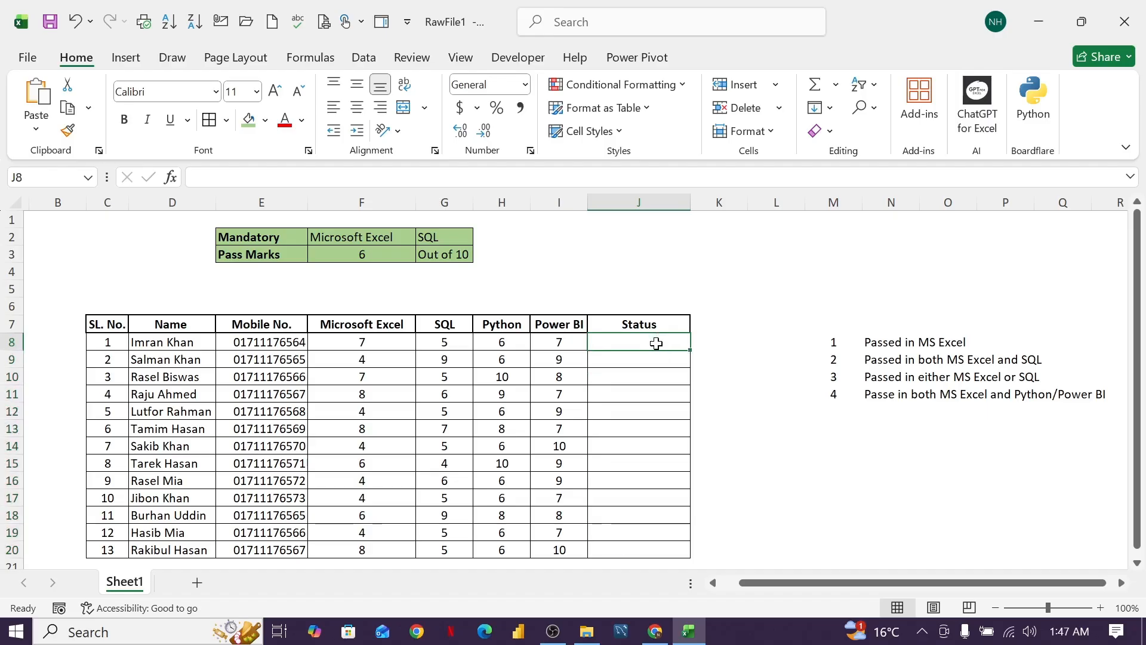
{"action": "type", "text": "="}
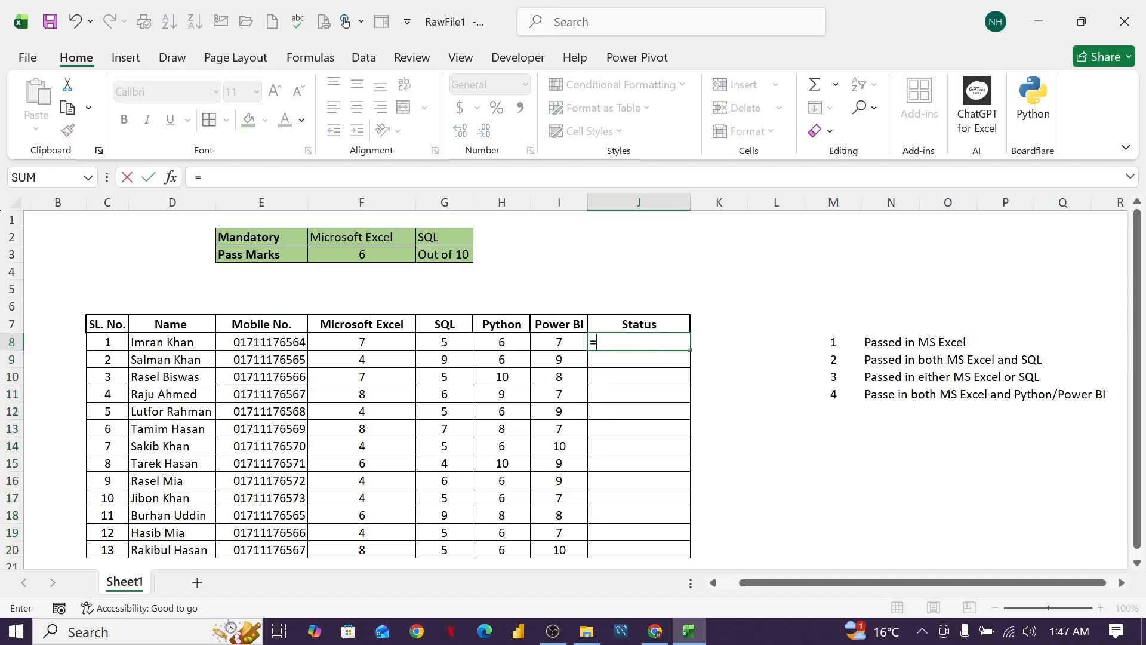
{"action": "type", "text": "if("}
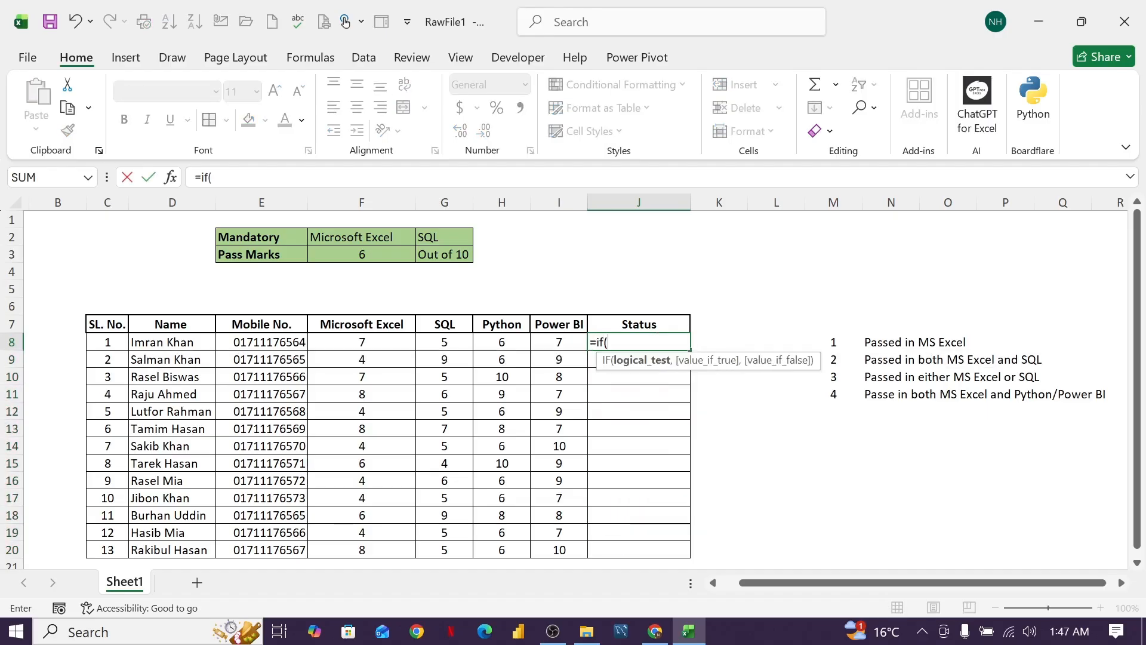
{"action": "type", "text": "or"}
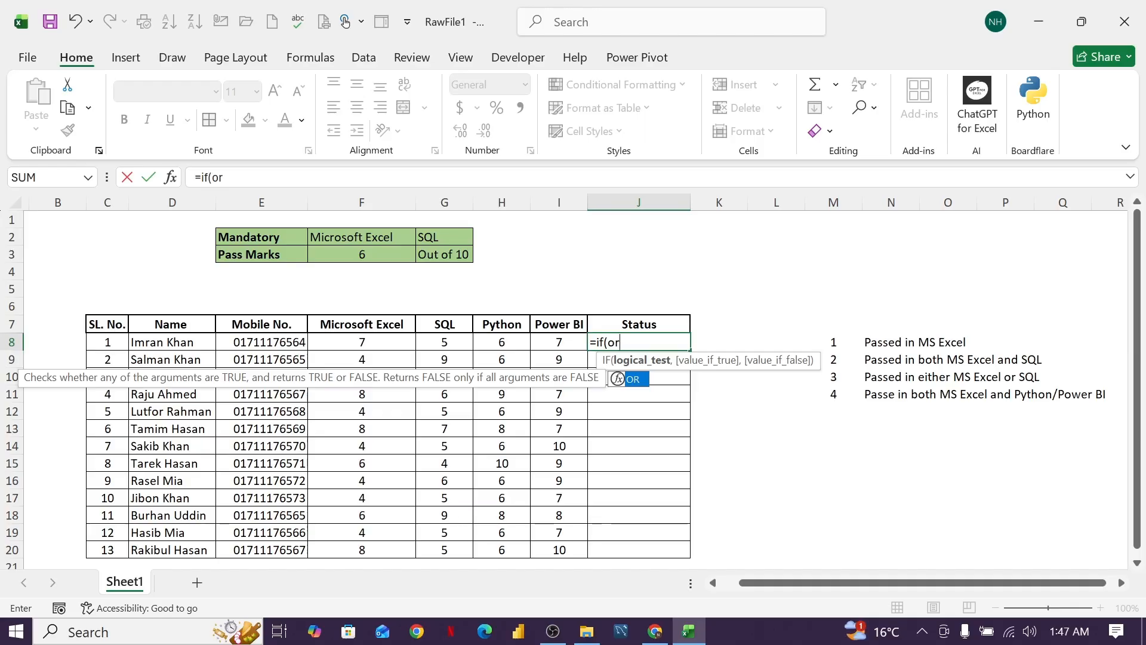
{"action": "double_click", "coordinate": [632, 382]}
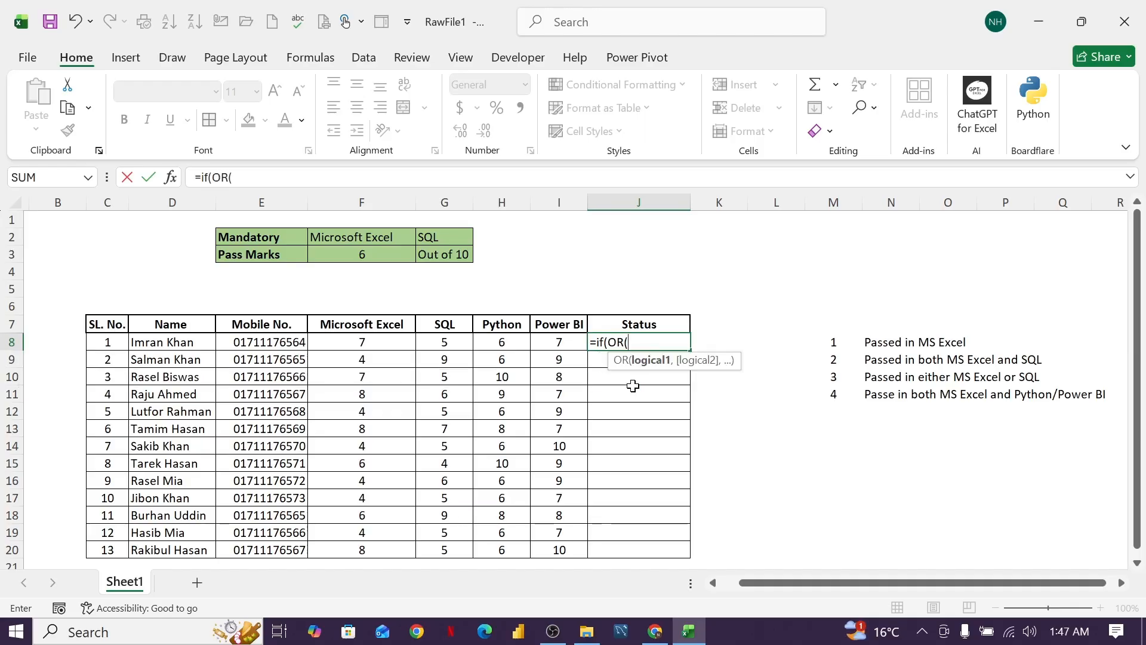
Add F8>=$F$3 as the first OR condition in the J8 formula.
{"action": "left_click", "coordinate": [367, 344]}
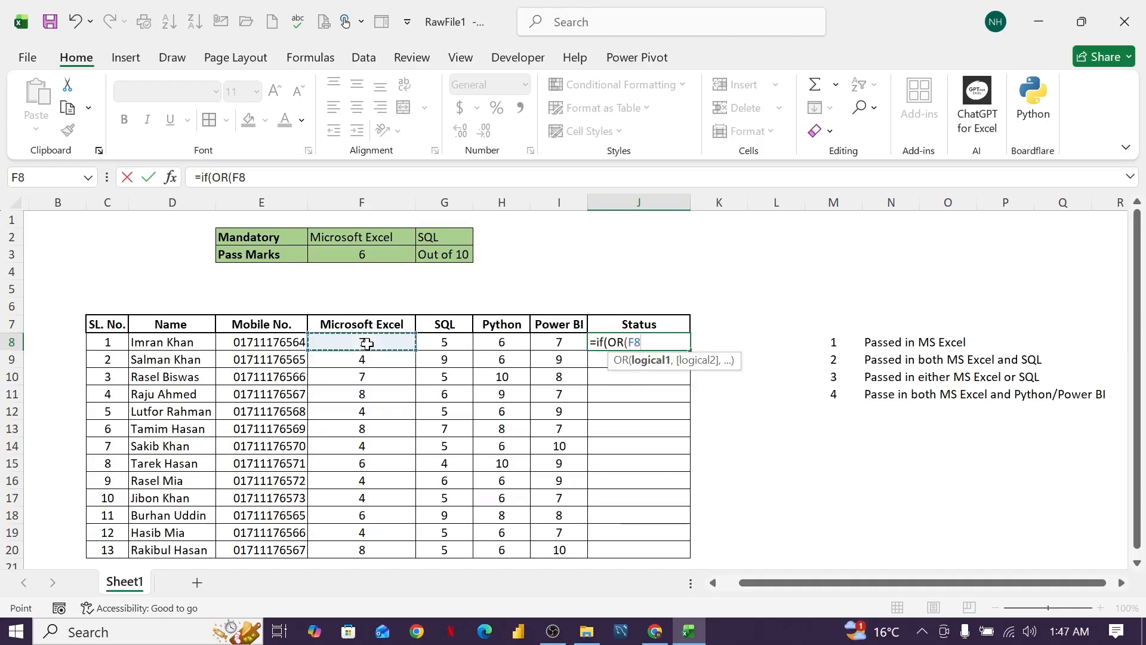
{"action": "type", "text": ">"}
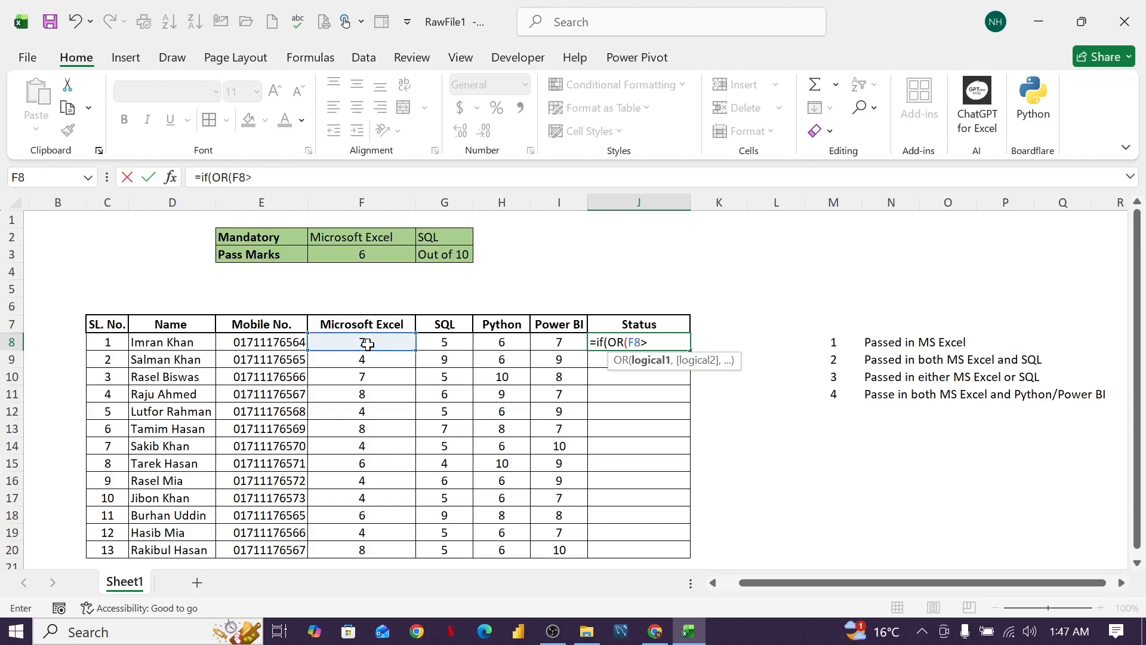
{"action": "type", "text": "="}
{"action": "left_click", "coordinate": [363, 254]}
{"action": "key", "text": "F4"}
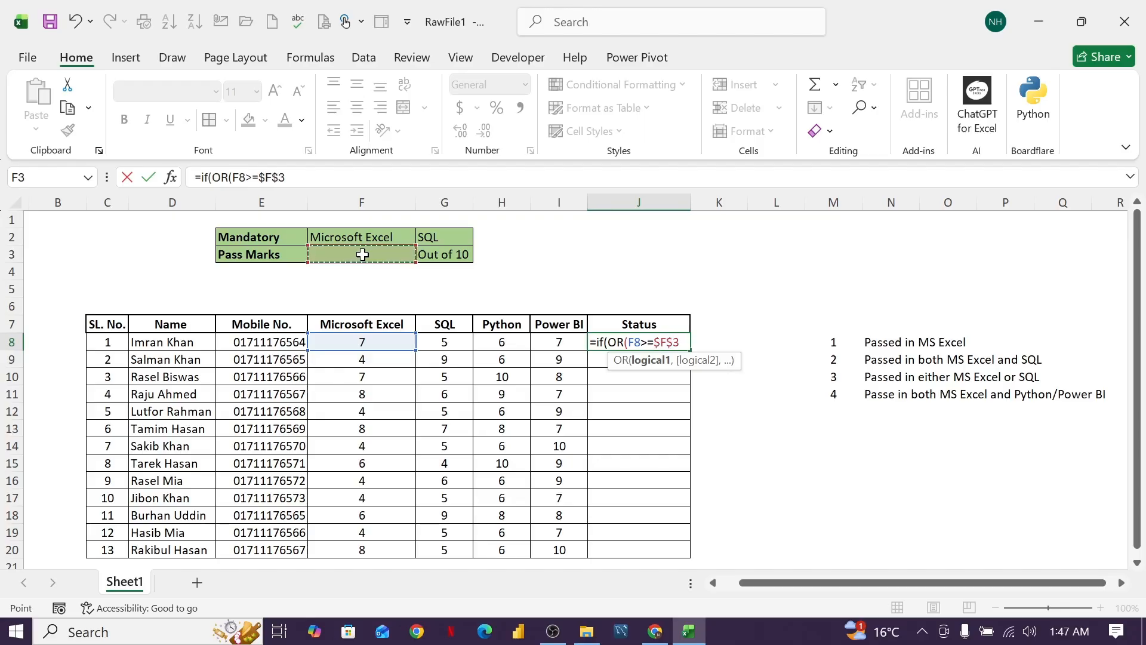
{"action": "type", "text": ","}
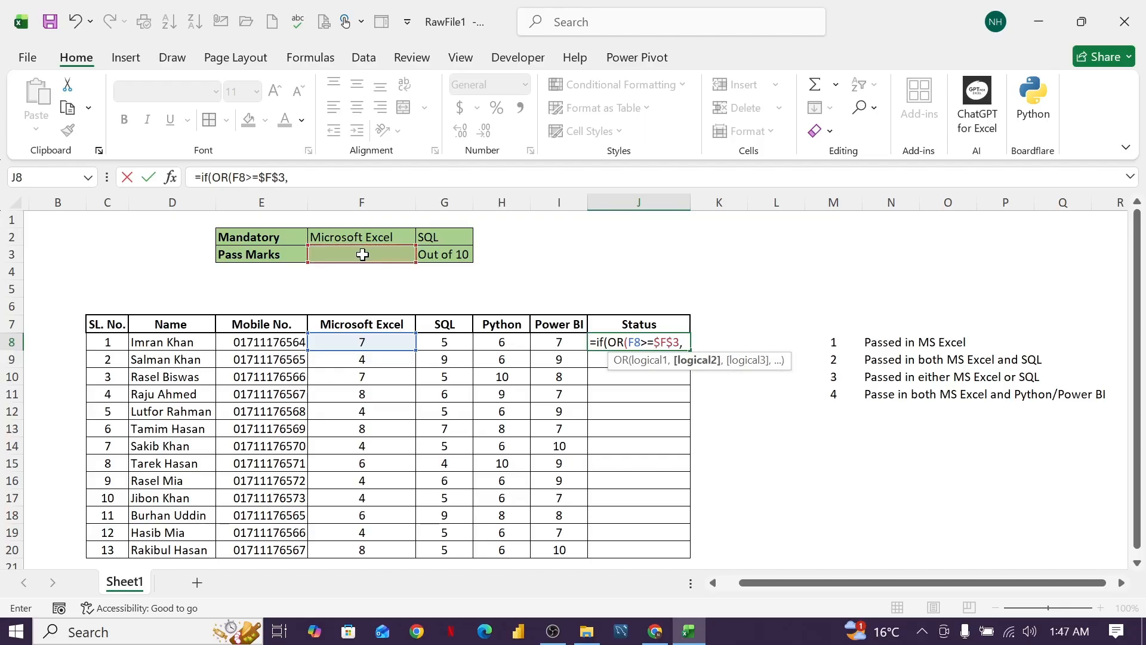
Add G8>=$F$3 as the second OR condition in the J8 formula and close the OR test.
{"action": "left_click", "coordinate": [460, 345]}
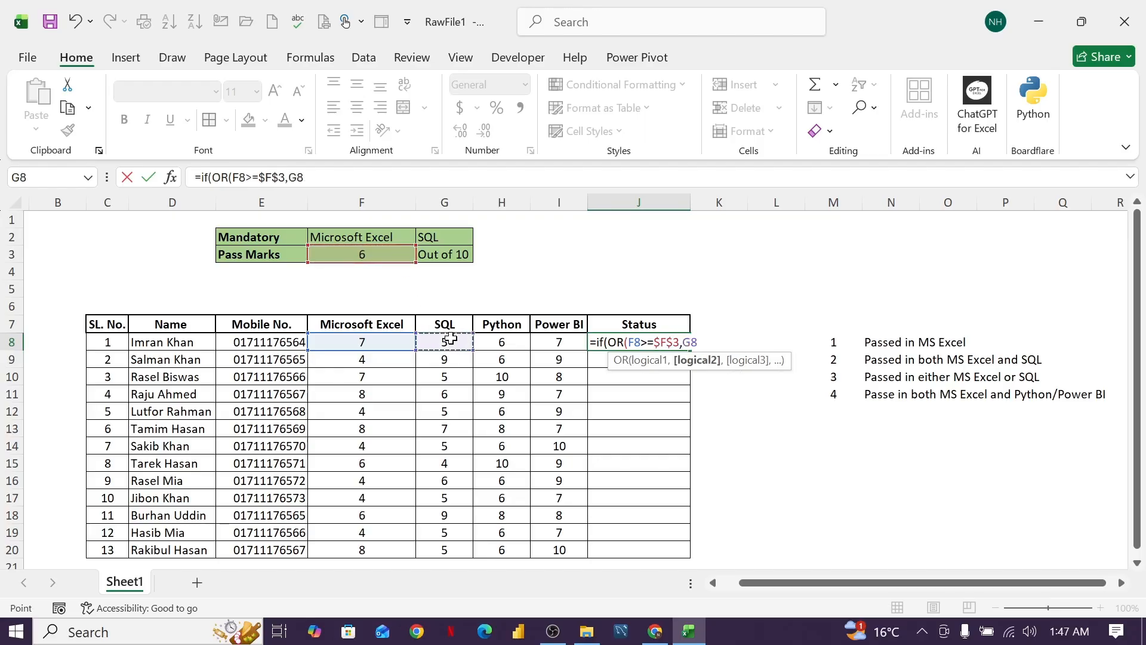
{"action": "type", "text": ">="}
{"action": "left_click", "coordinate": [385, 251]}
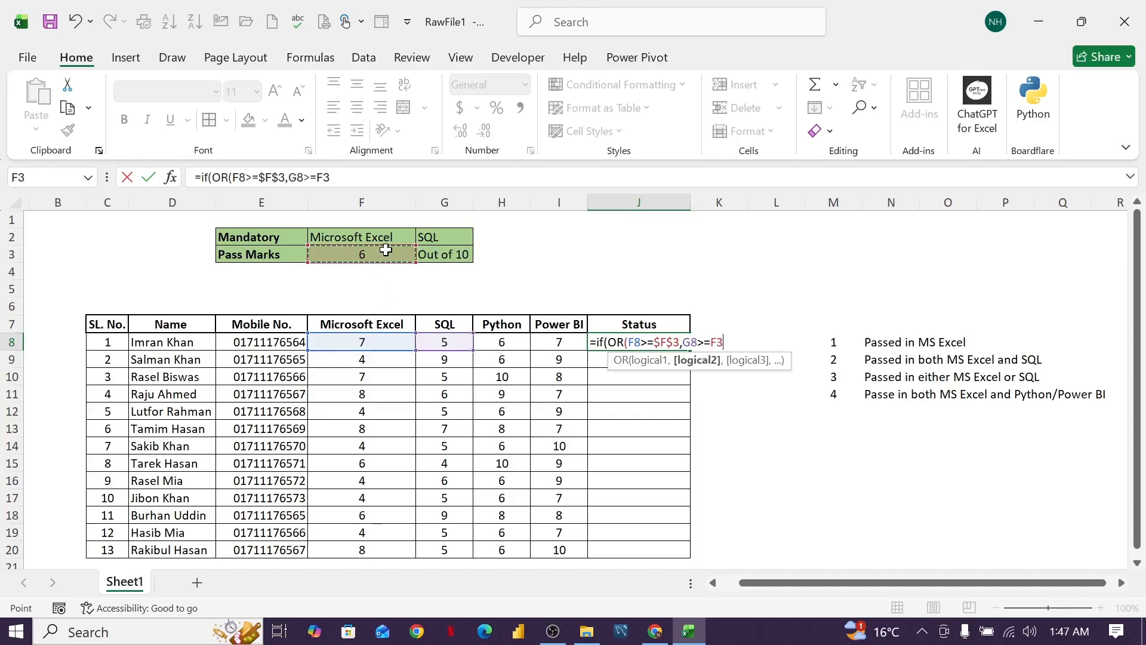
{"action": "key", "text": "F4"}
{"action": "type", "text": "),"}
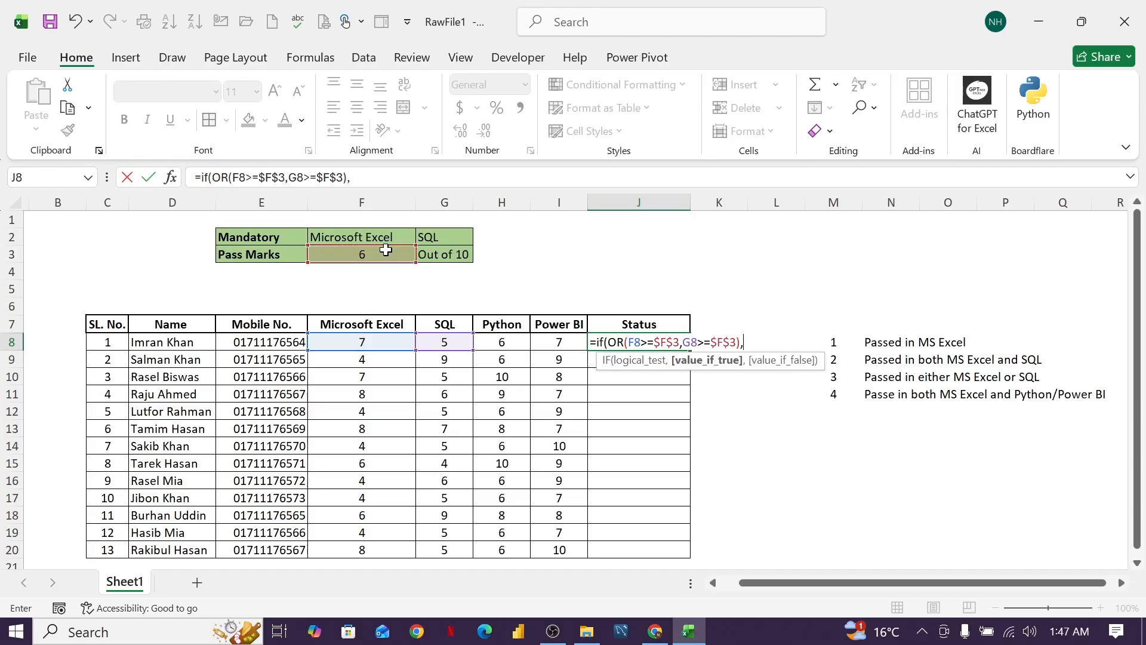
{"action": "type", "text": "\"Eligible\","}
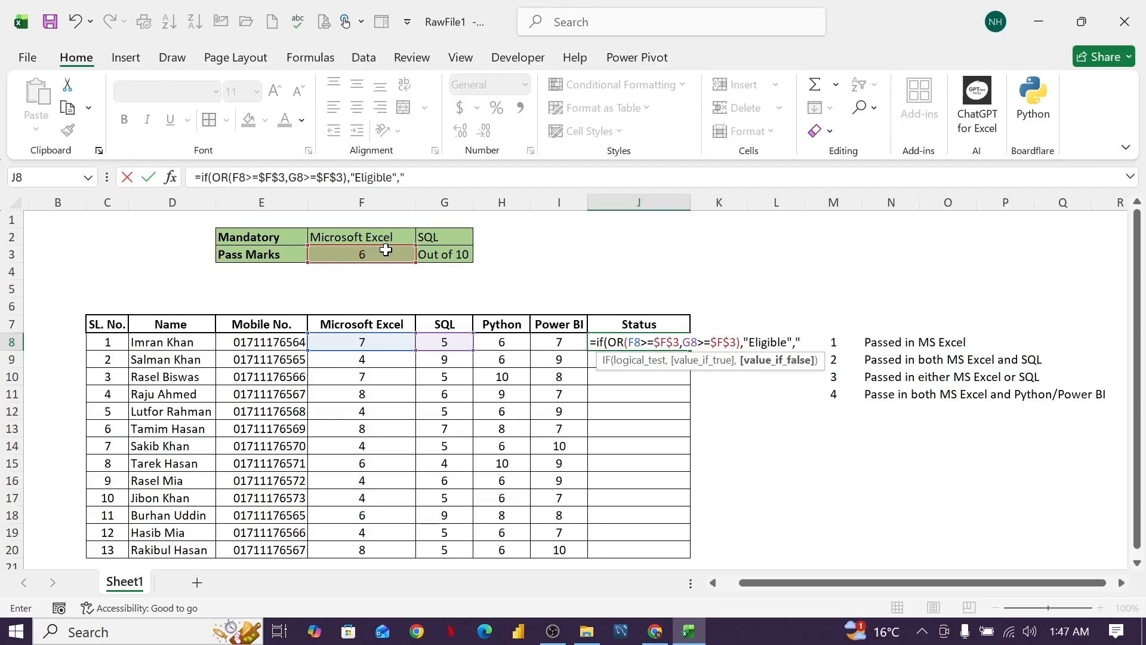
{"action": "type", "text": "\"Not Eligible"}
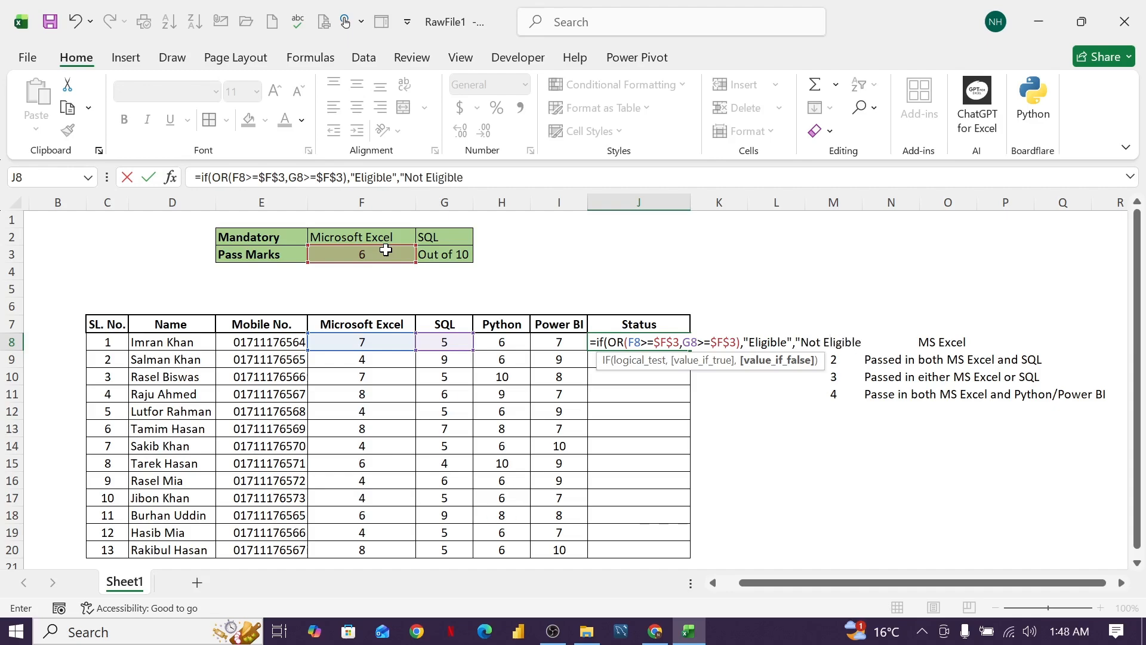
{"action": "type", "text": "\")"}
Complete the J8 formula with "Eligible" if true and "Not Eligible" if false, and fill it down through J20.
{"action": "key", "text": "Return"}
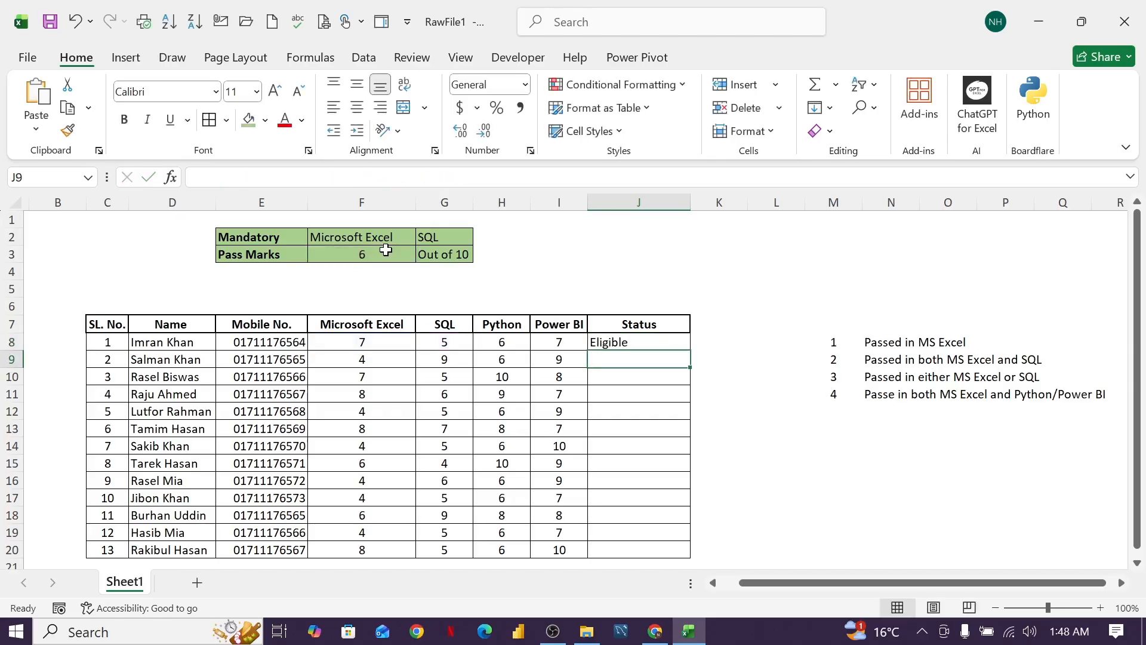
{"action": "left_click", "coordinate": [648, 346]}
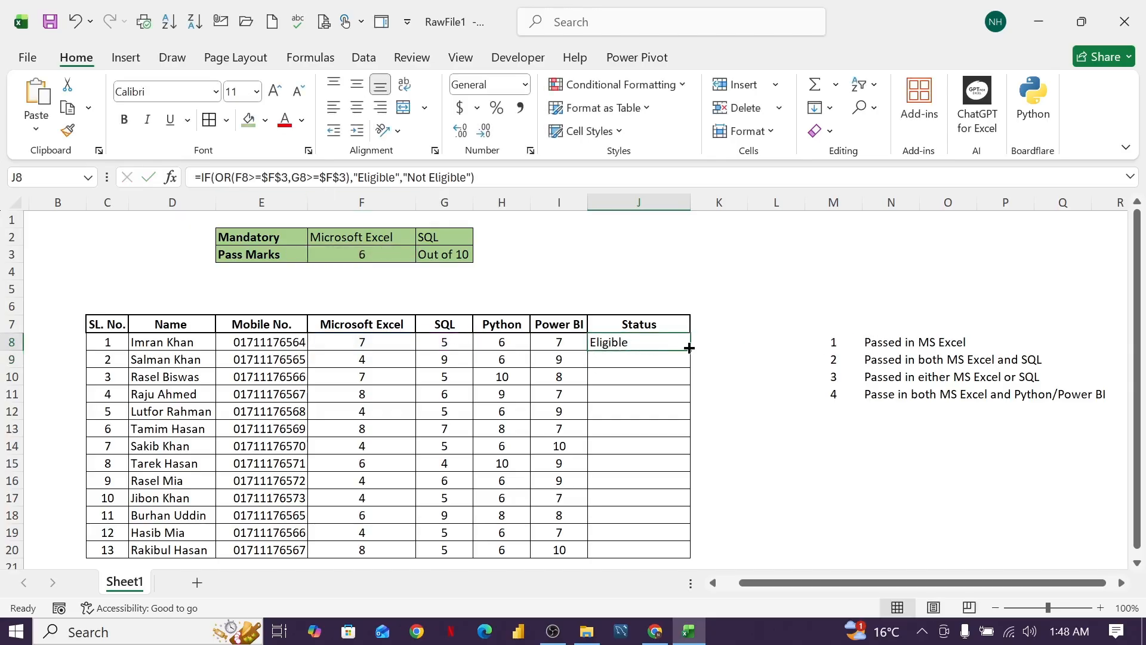
{"action": "left_click_drag", "start_coordinate": [690, 348], "coordinate": [693, 554]}
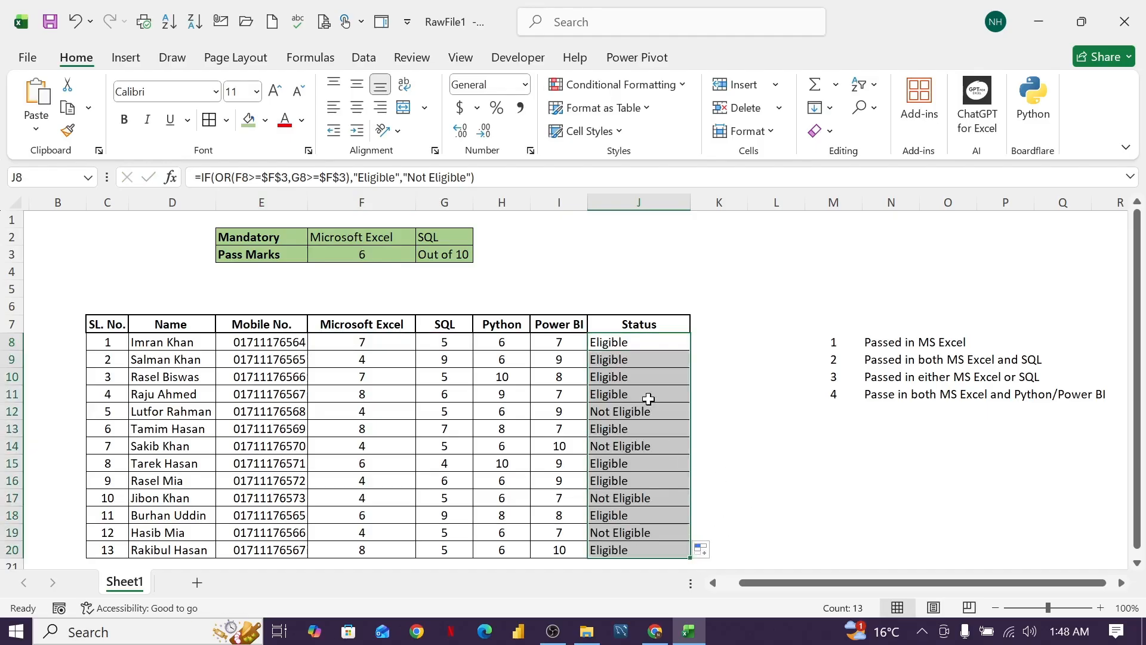
Check the Status results in rows 8 through 15 against the Microsoft Excel and SQL marks.
{"action": "left_click", "coordinate": [377, 343]}
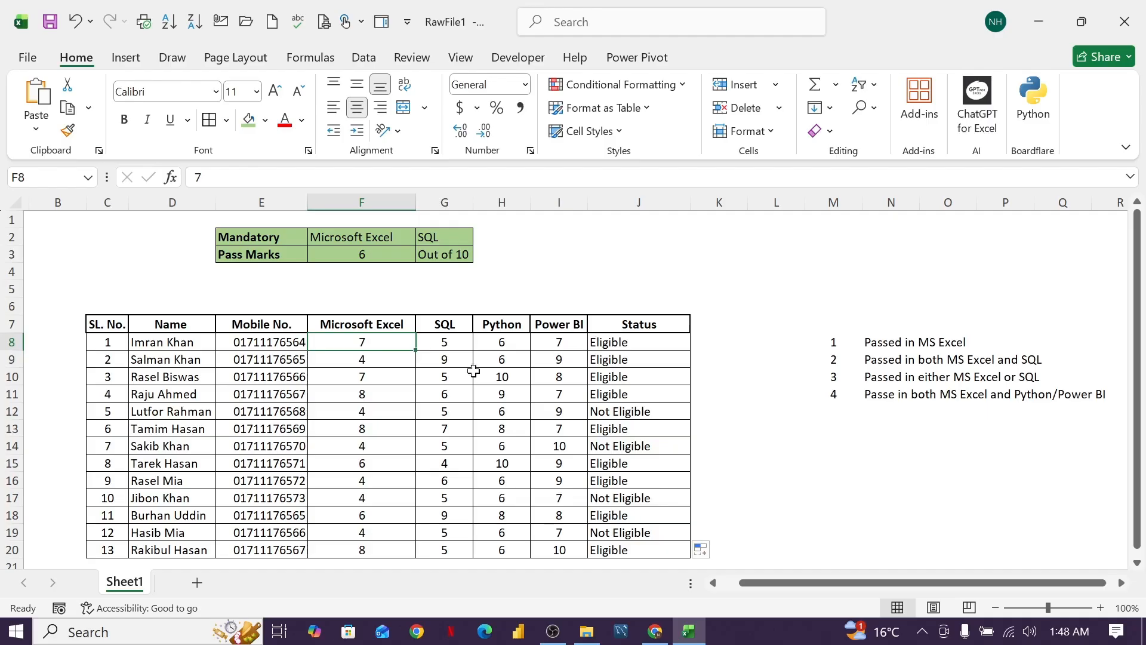
{"action": "left_click", "coordinate": [436, 360]}
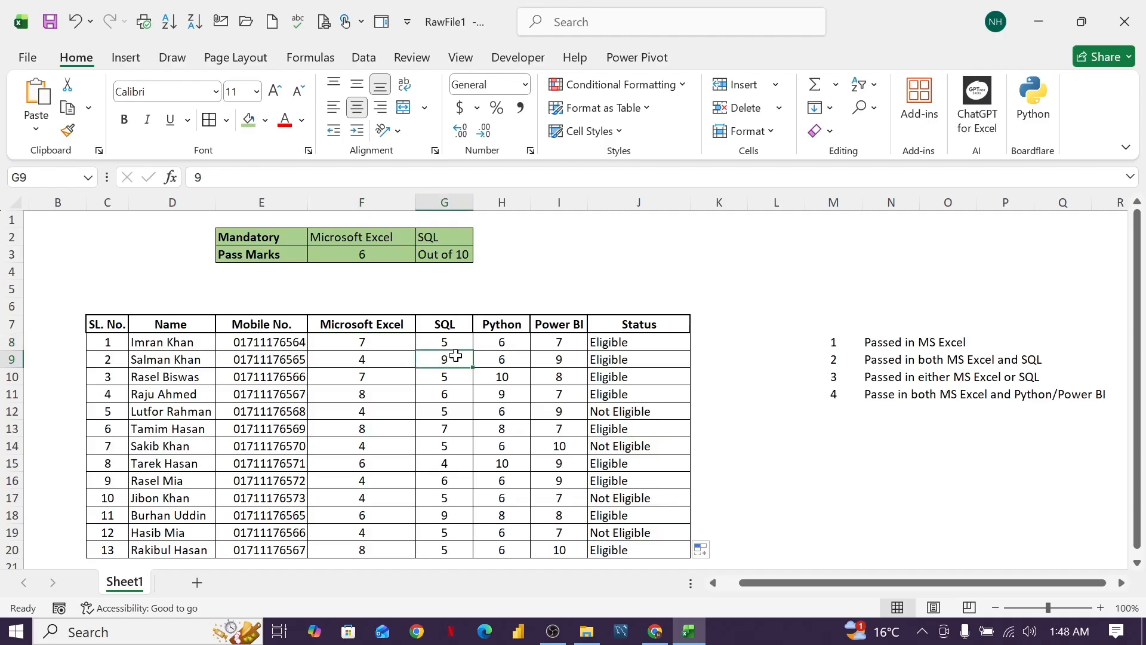
{"action": "left_click", "coordinate": [610, 361]}
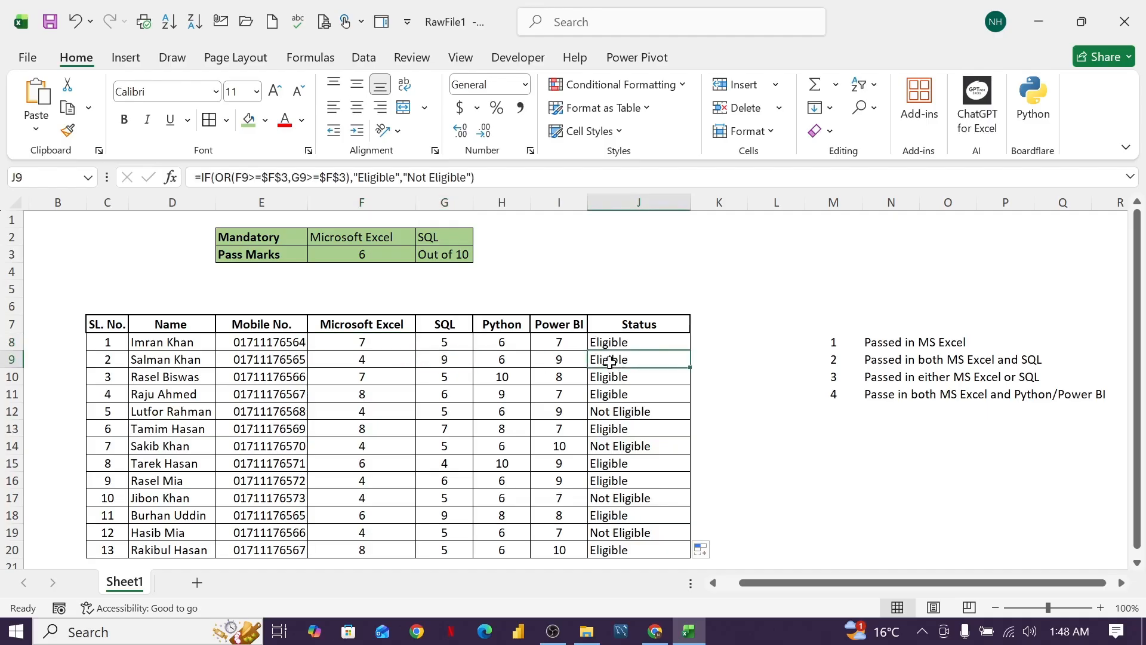
{"action": "left_click", "coordinate": [382, 381]}
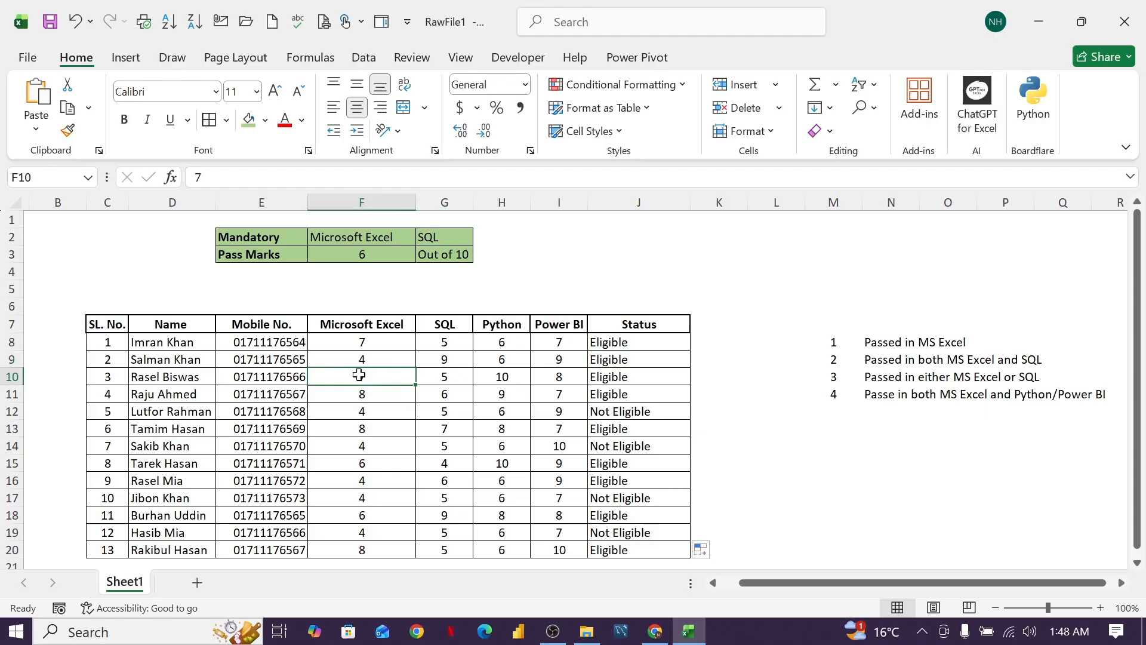
{"action": "left_click", "coordinate": [638, 383]}
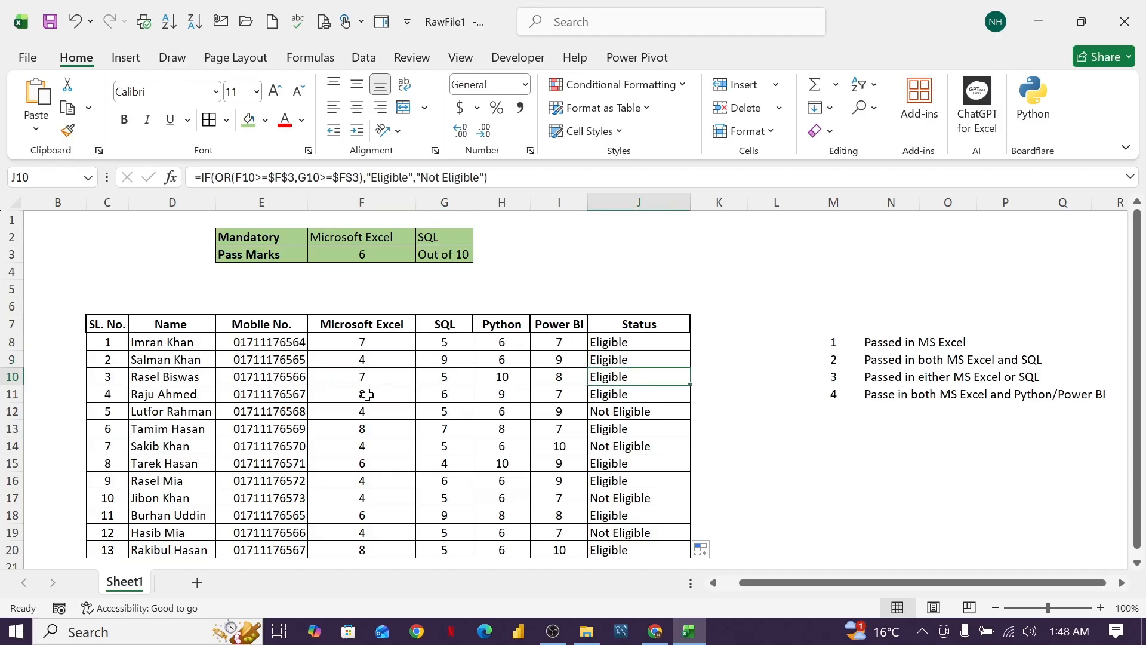
{"action": "left_click", "coordinate": [626, 393]}
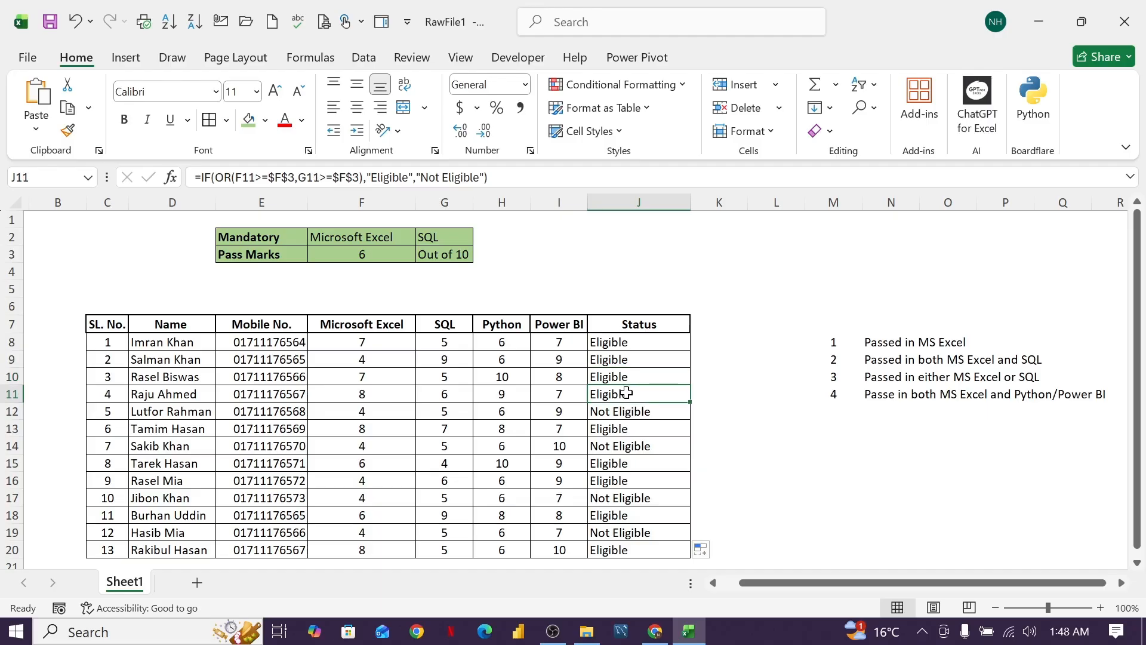
{"action": "left_click", "coordinate": [447, 412]}
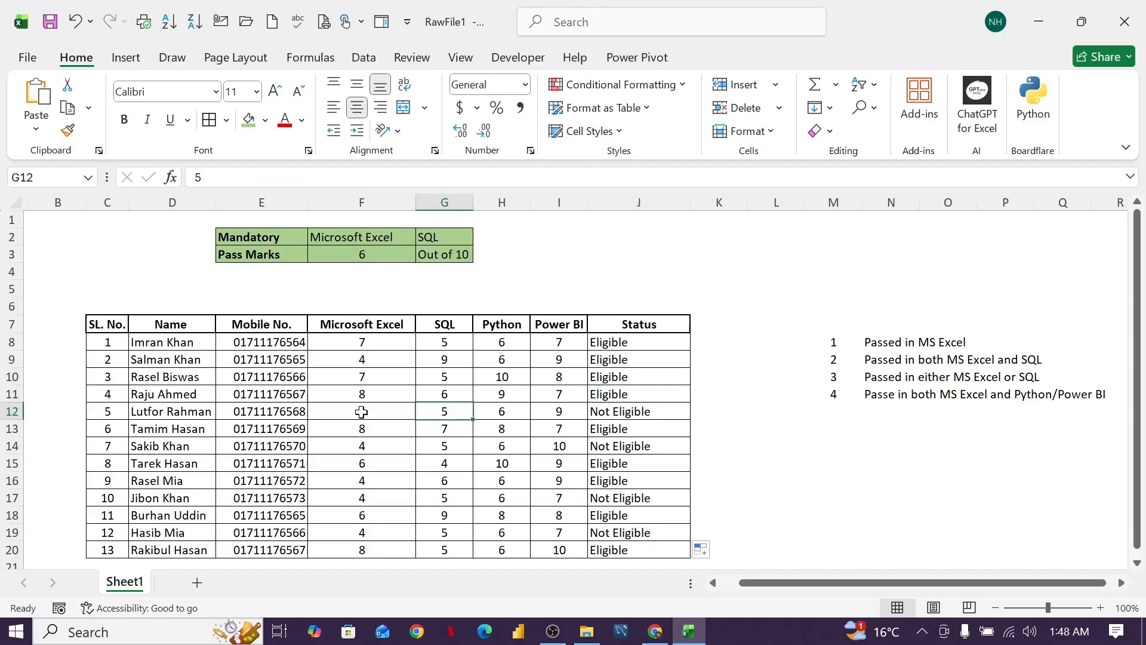
{"action": "left_click", "coordinate": [362, 412]}
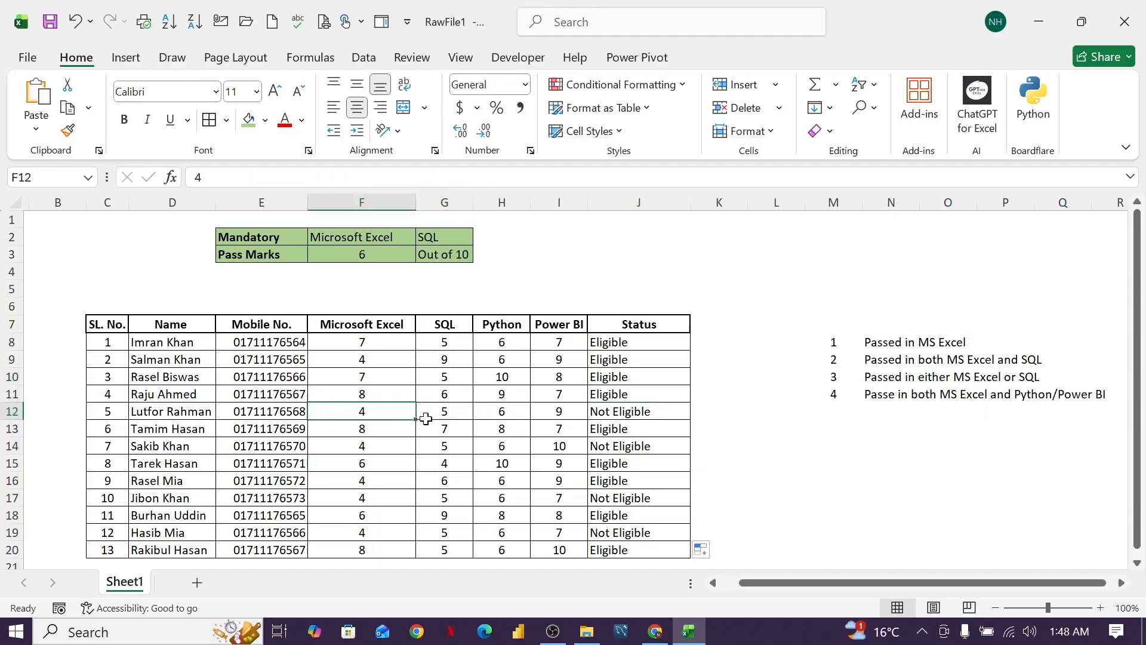
{"action": "left_click", "coordinate": [603, 409]}
{"action": "left_click", "coordinate": [448, 429]}
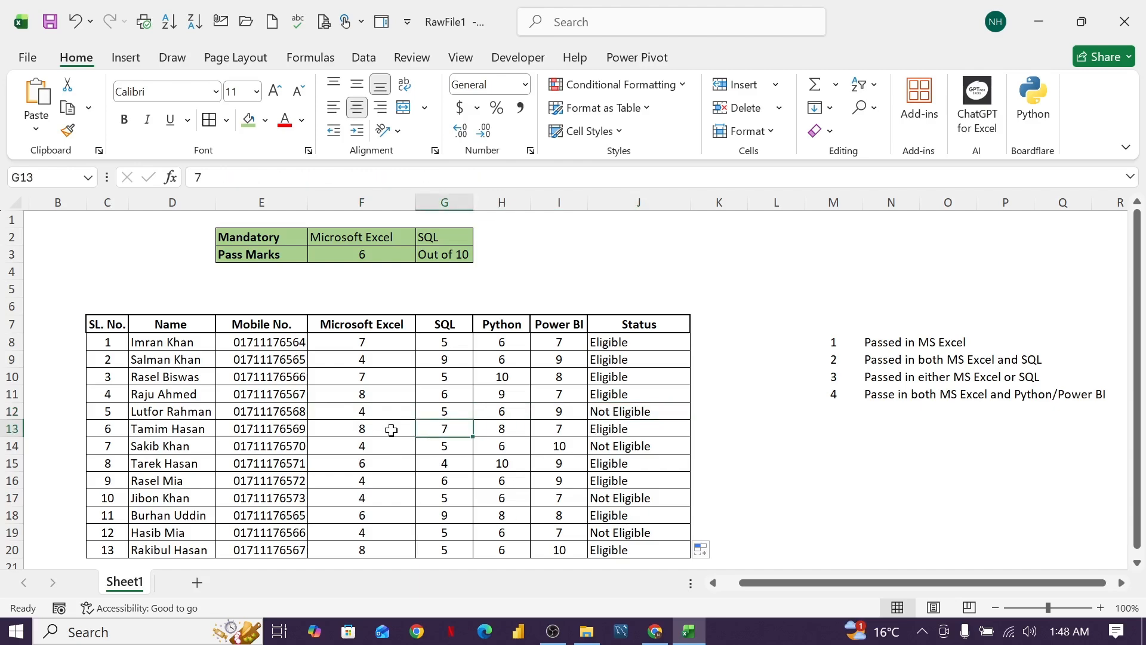
{"action": "left_click", "coordinate": [373, 428]}
{"action": "left_click", "coordinate": [609, 430]}
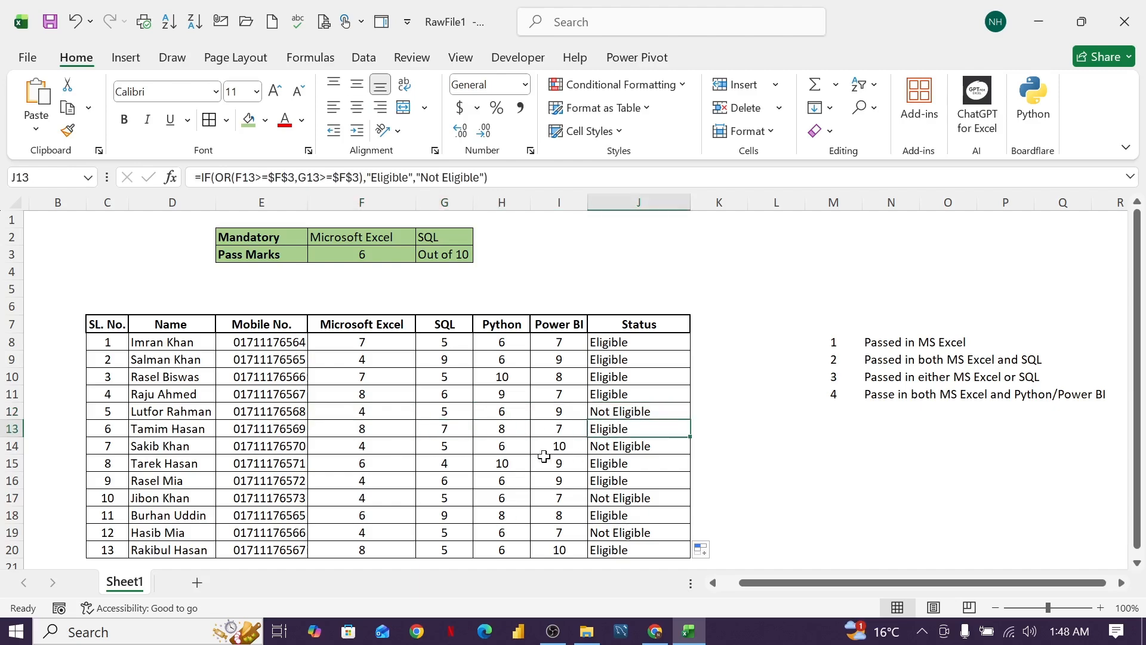
{"action": "left_click", "coordinate": [449, 446]}
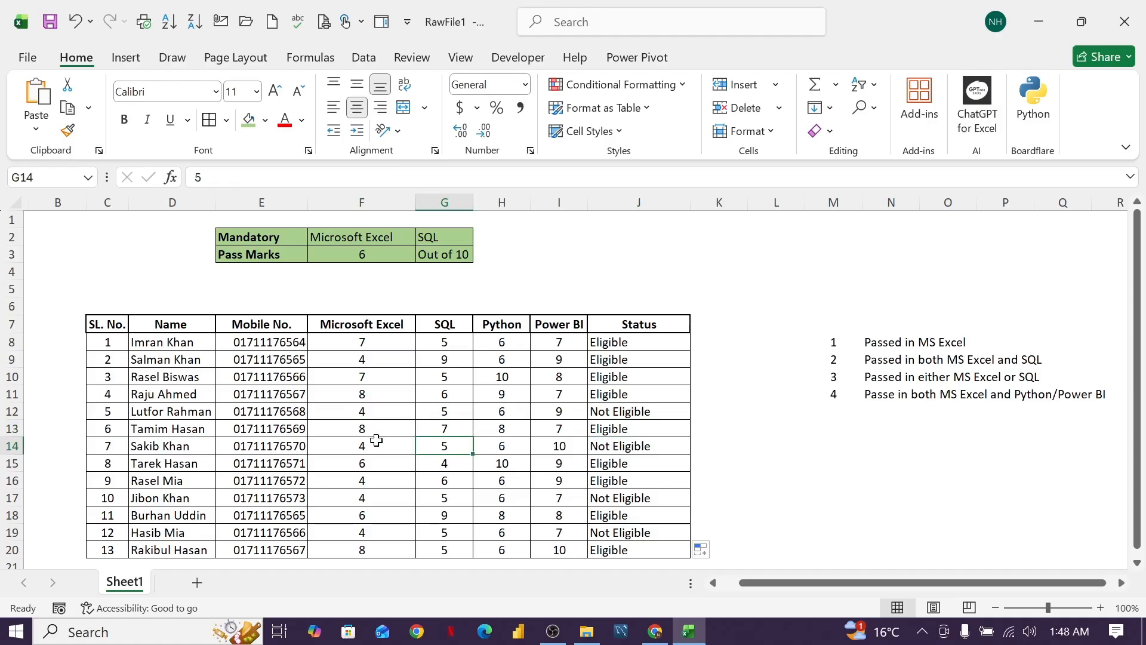
{"action": "left_click", "coordinate": [645, 449]}
{"action": "left_click", "coordinate": [441, 468]}
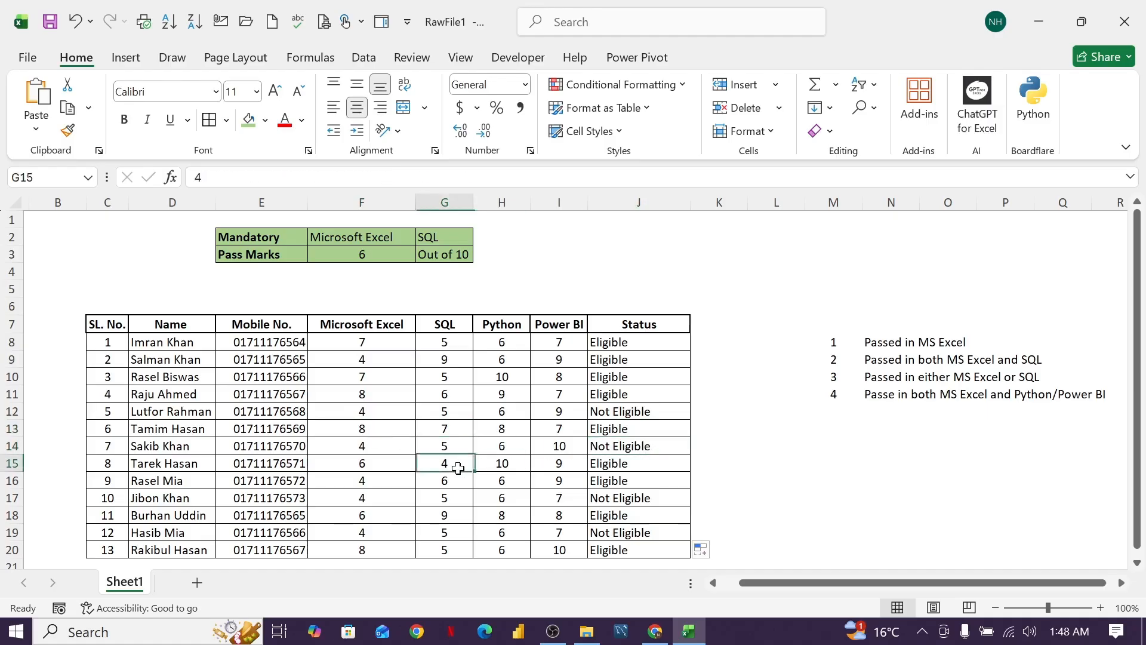
{"action": "left_click", "coordinate": [362, 465]}
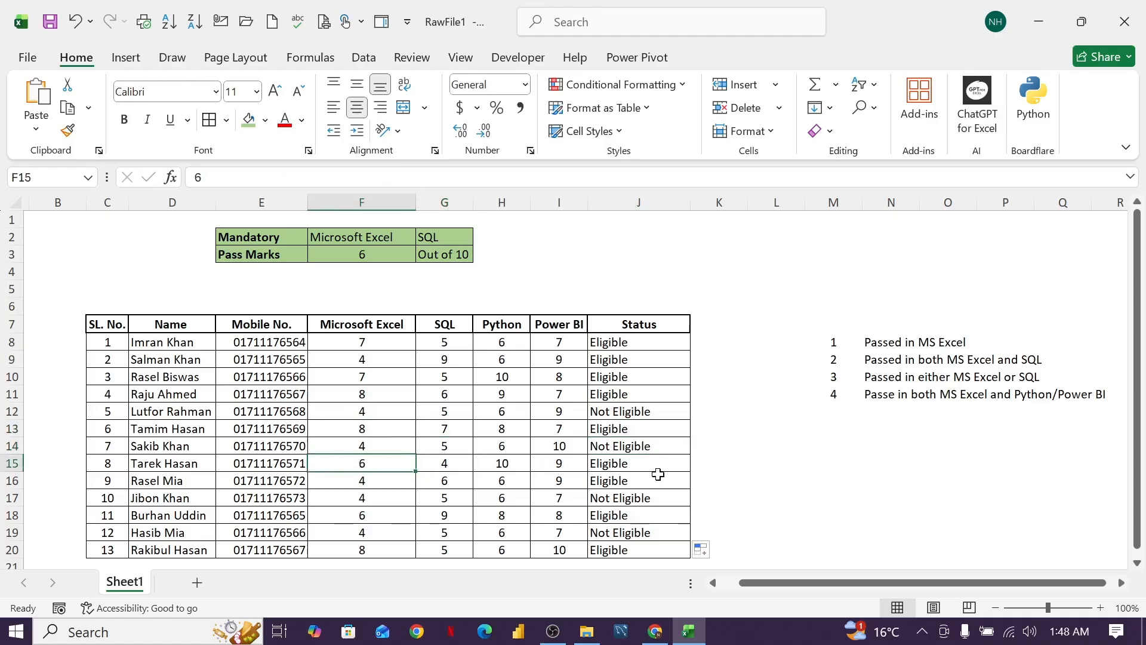
{"action": "scroll", "coordinate": [641, 401], "scroll_direction": "down", "scroll_amount": 1}
{"action": "scroll", "coordinate": [657, 403], "scroll_direction": "up", "scroll_amount": 1}
{"action": "left_click", "coordinate": [600, 433]}
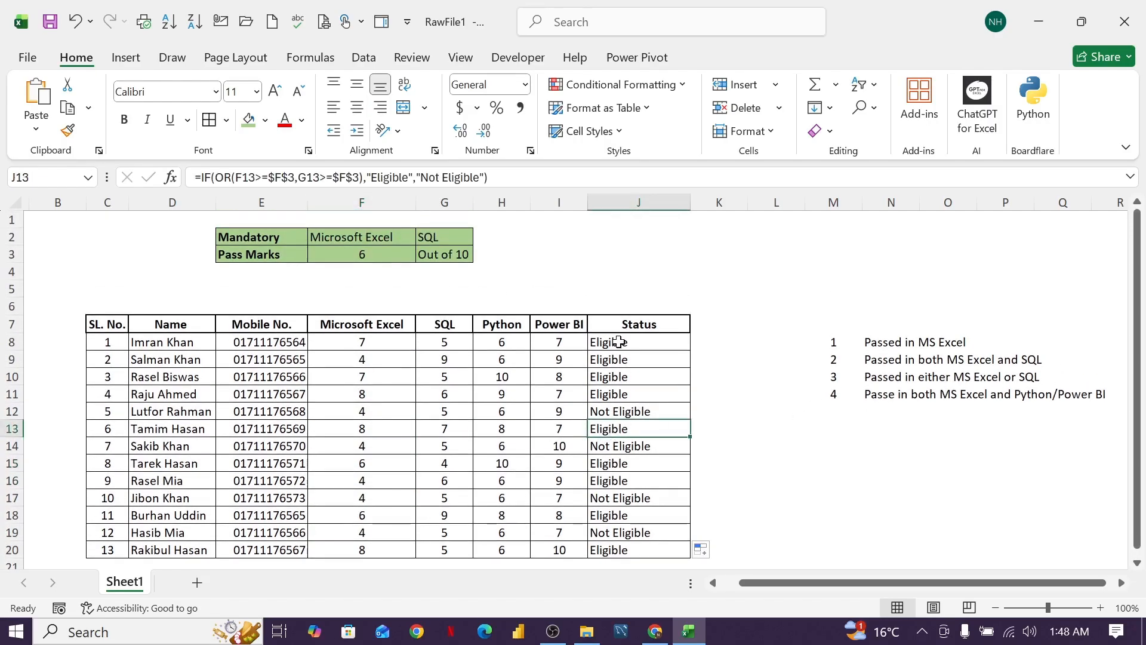
Clear the either-Excel-or-SQL Status results from J8:J20.
{"action": "left_click_drag", "start_coordinate": [618, 340], "coordinate": [635, 551]}
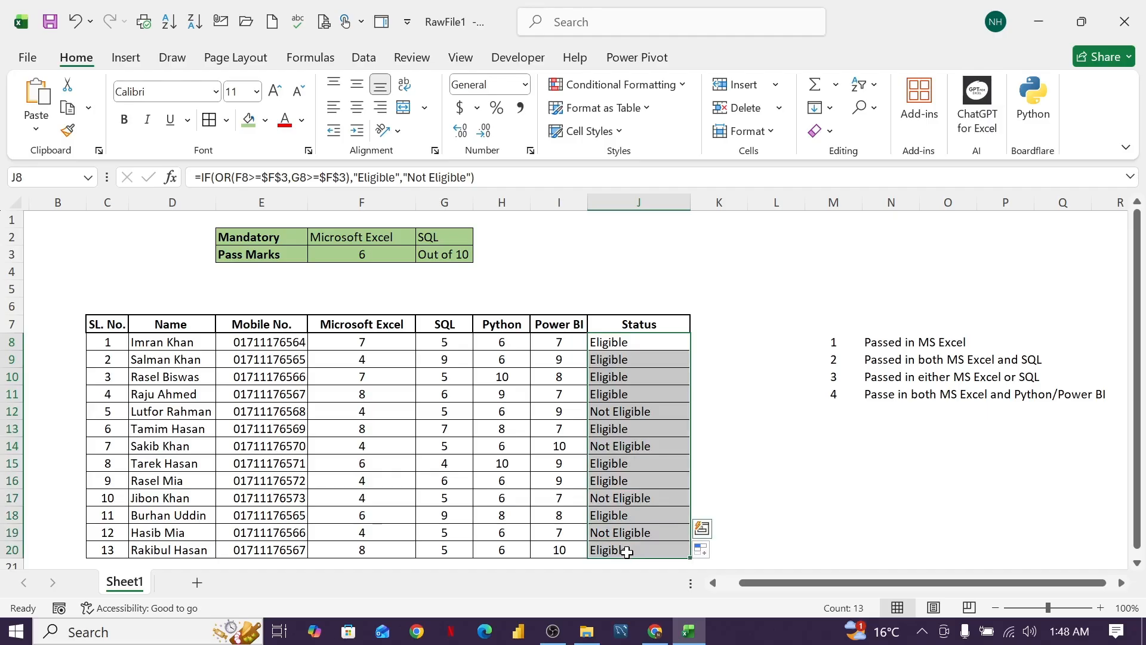
{"action": "key", "text": "Delete"}
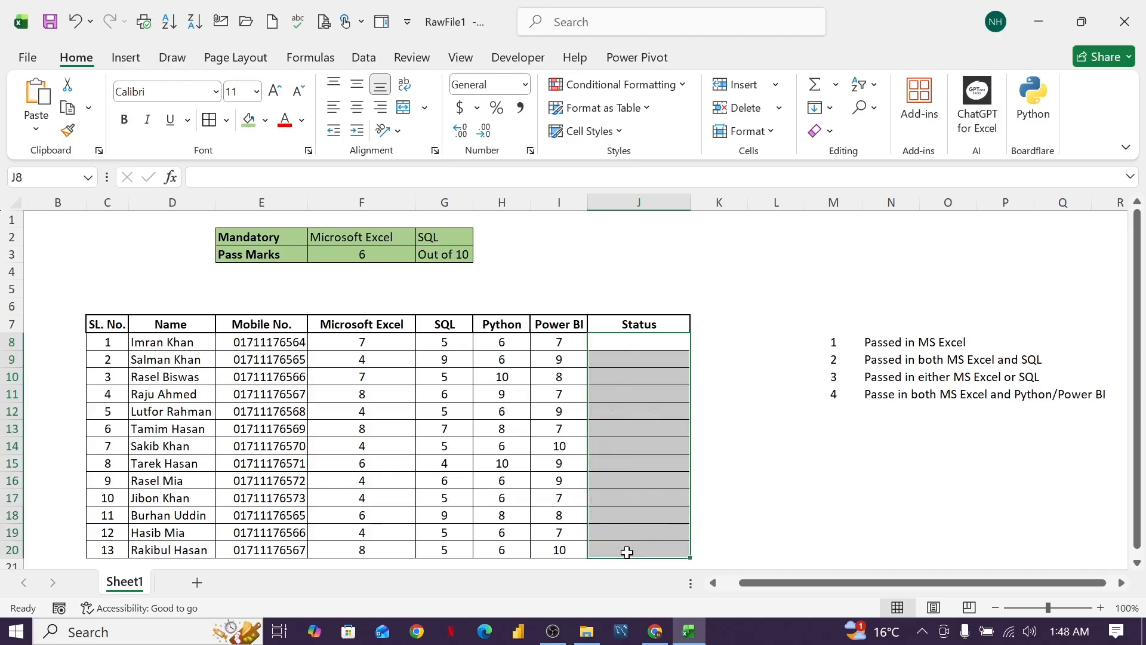
{"action": "left_click", "coordinate": [683, 442]}
{"action": "left_click", "coordinate": [626, 345]}
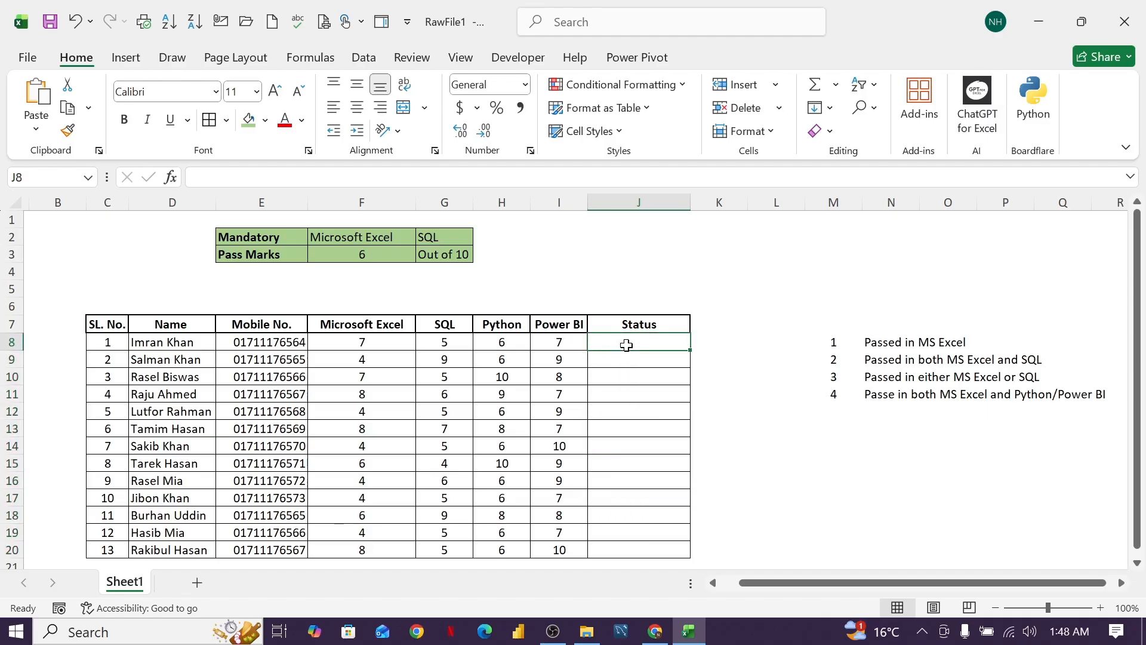
{"action": "type", "text": "="}
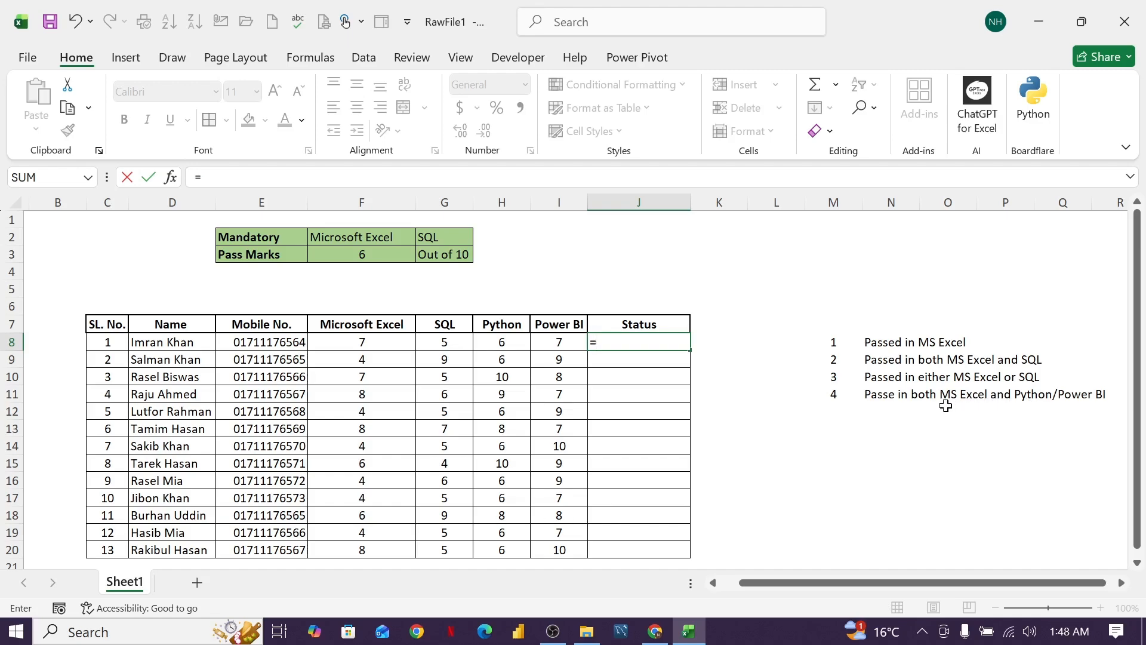
{"action": "left_click", "coordinate": [1012, 398]}
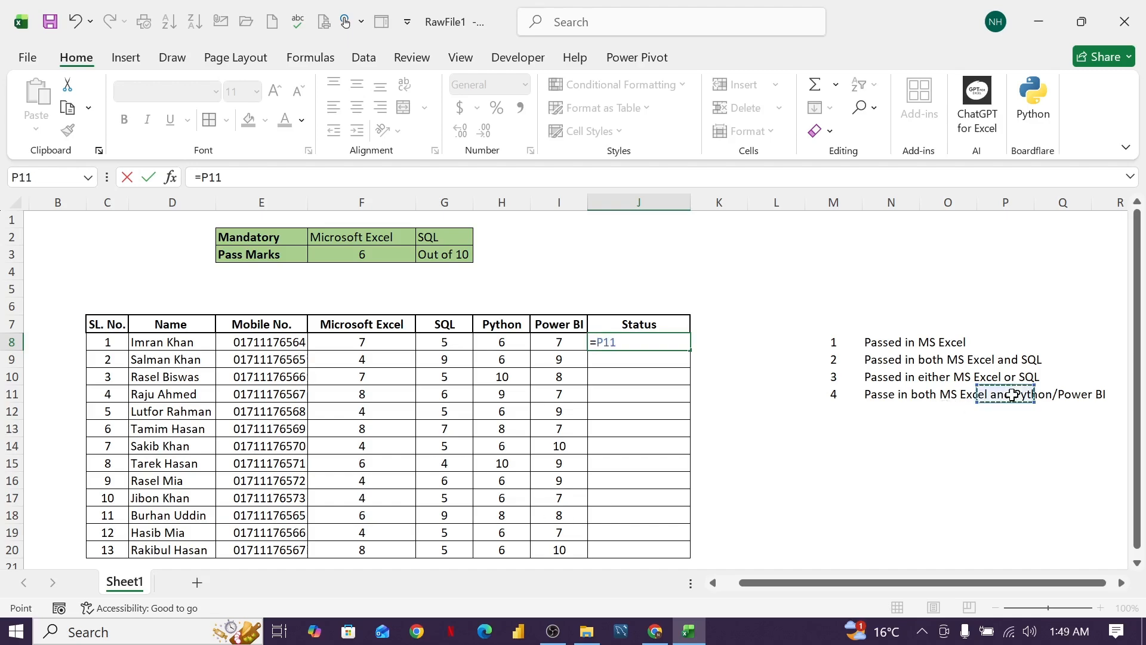
{"action": "key", "text": "BackSpace"}
{"action": "key", "text": "BackSpace"}
{"action": "key", "text": "BackSpace"}
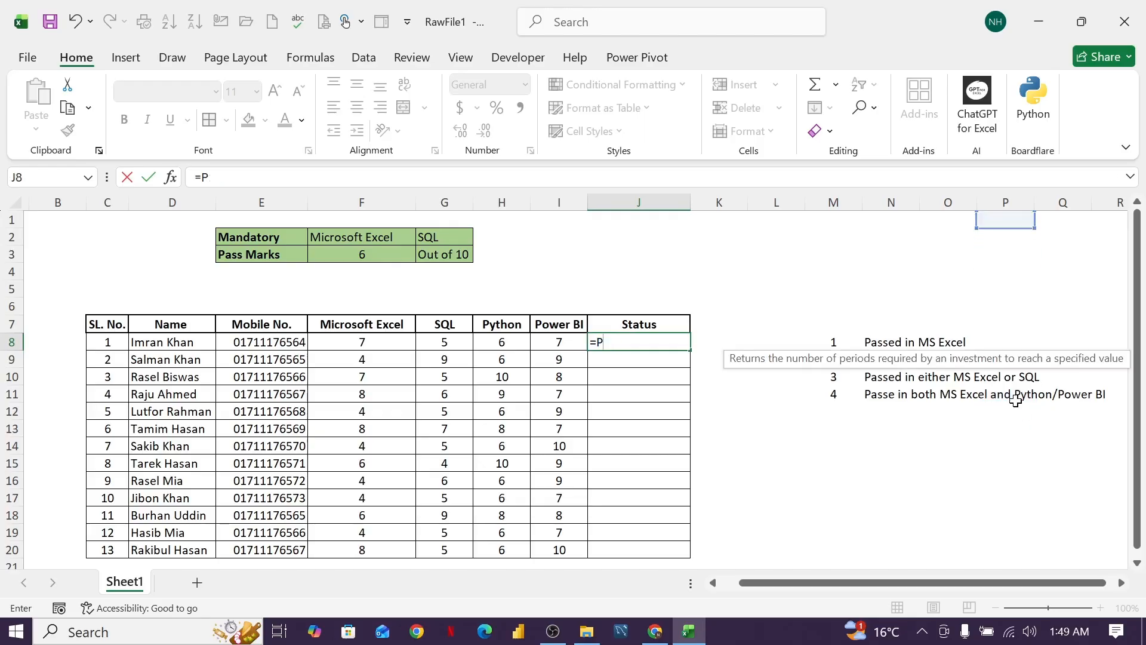
{"action": "key", "text": "Escape"}
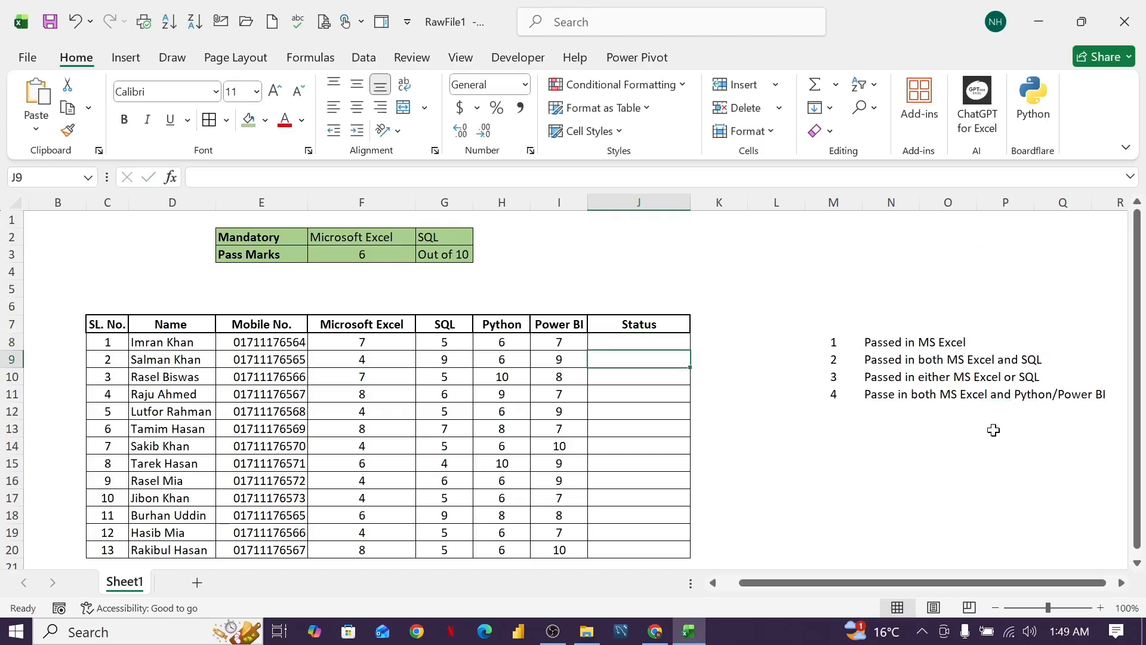
Insert "SQL with" before Python/Power BI in the fourth criterion in N11, making it "Passe in both MS Excel and SQL with Python/Power BI".
{"action": "left_click", "coordinate": [1013, 397]}
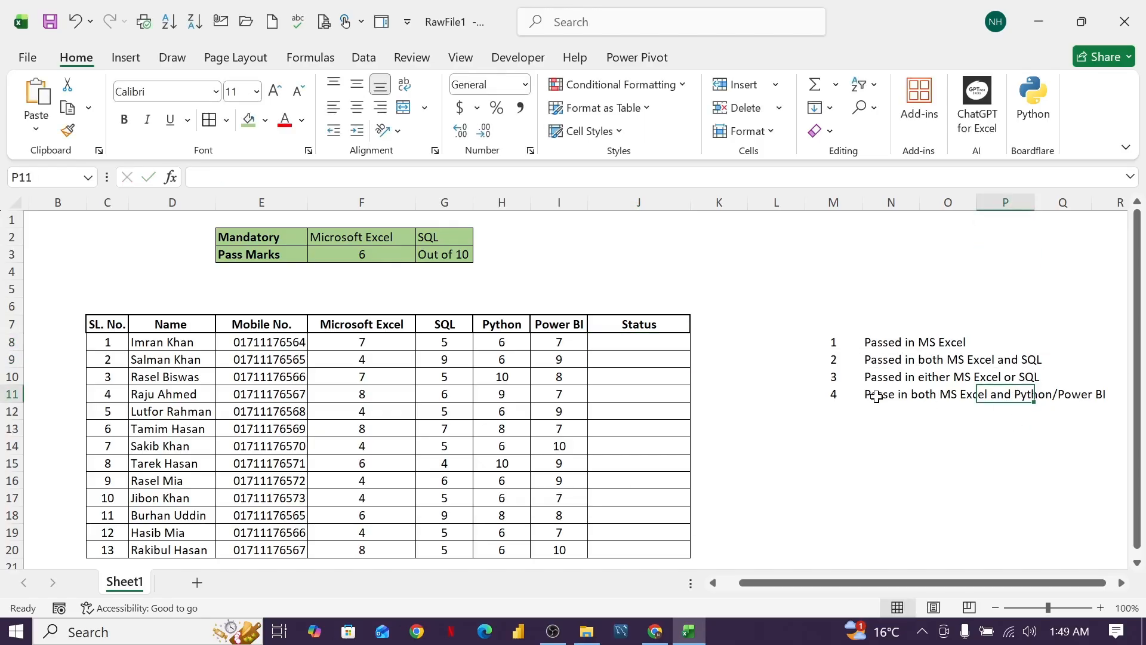
{"action": "left_click", "coordinate": [877, 397]}
{"action": "double_click", "coordinate": [883, 395]}
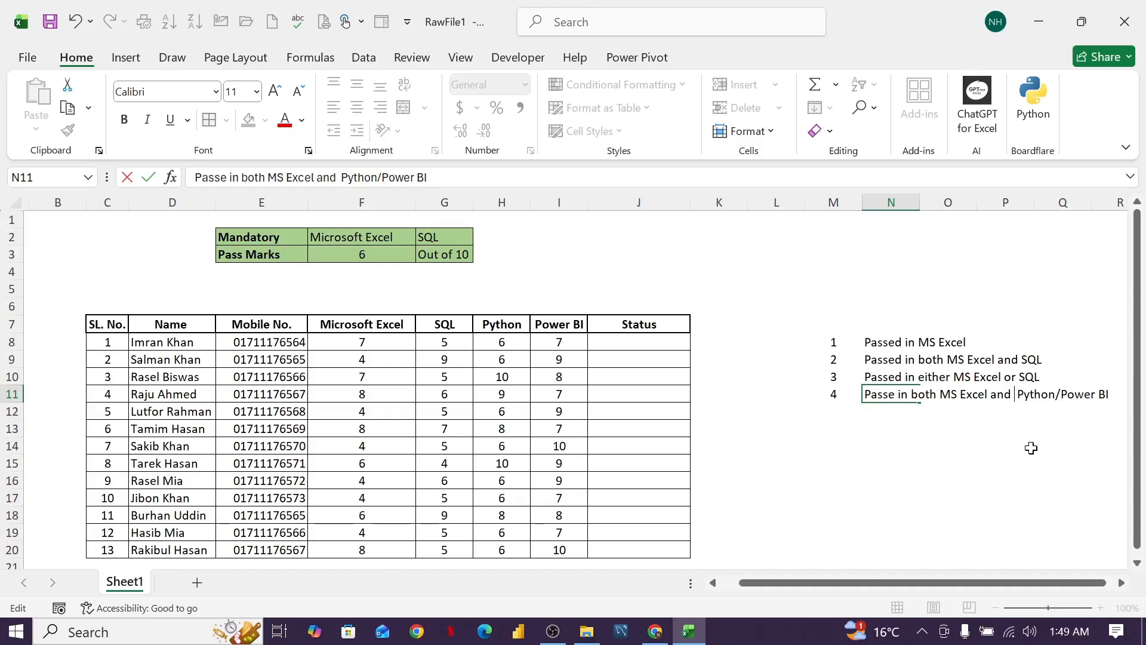
{"action": "type", "text": "SQL"}
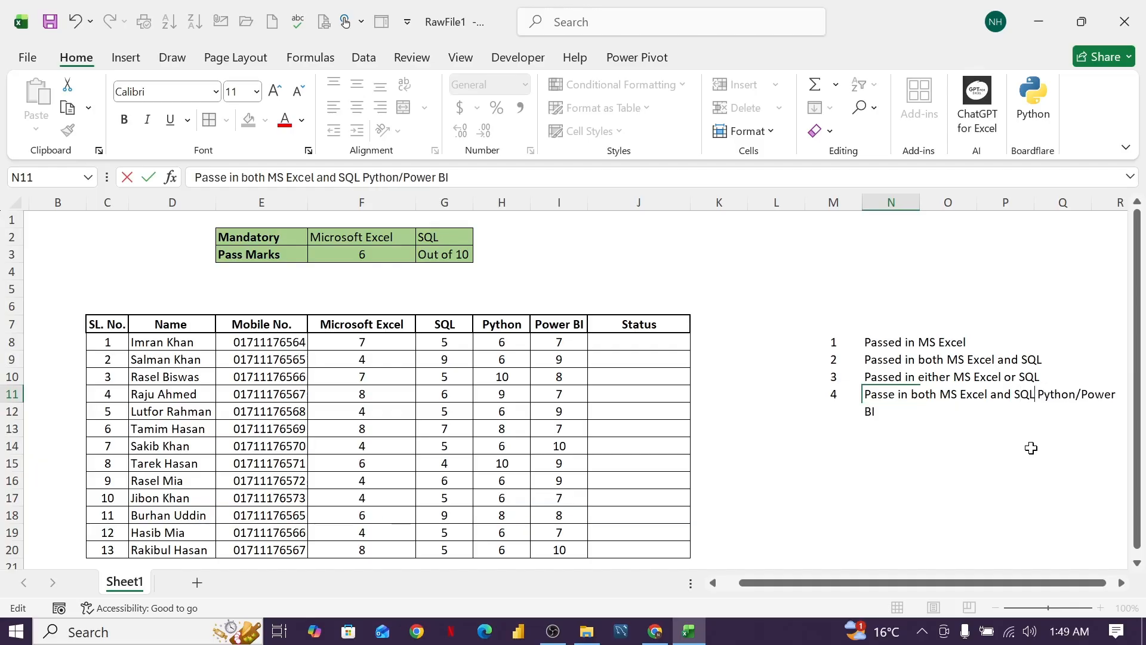
{"action": "type", "text": " with"}
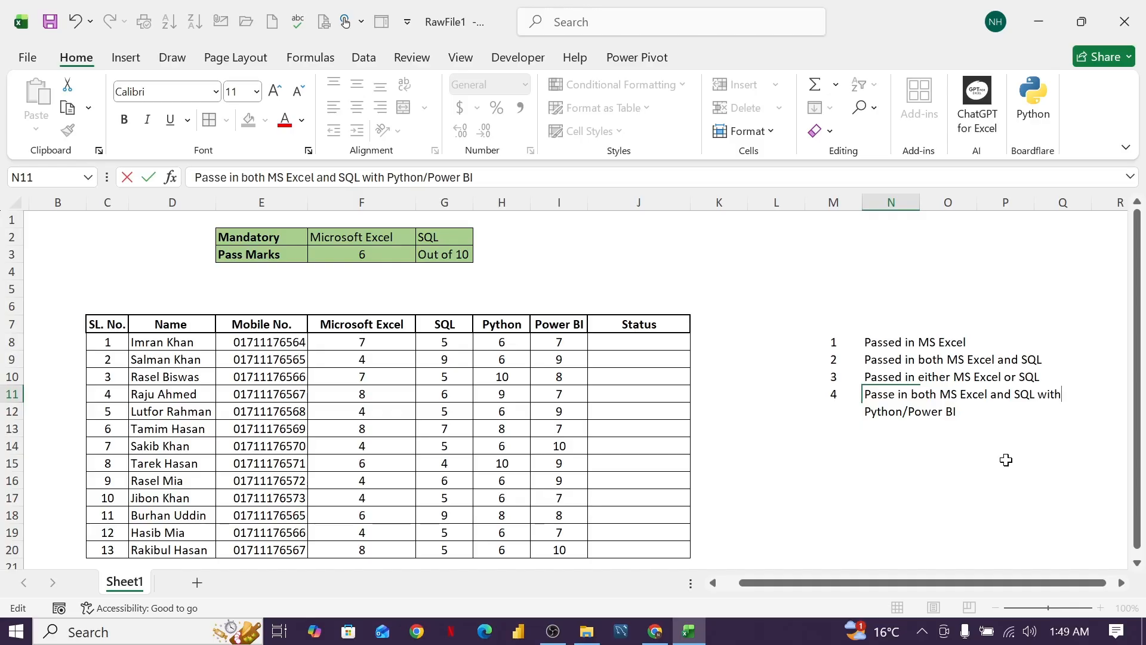
{"action": "key", "text": "Return"}
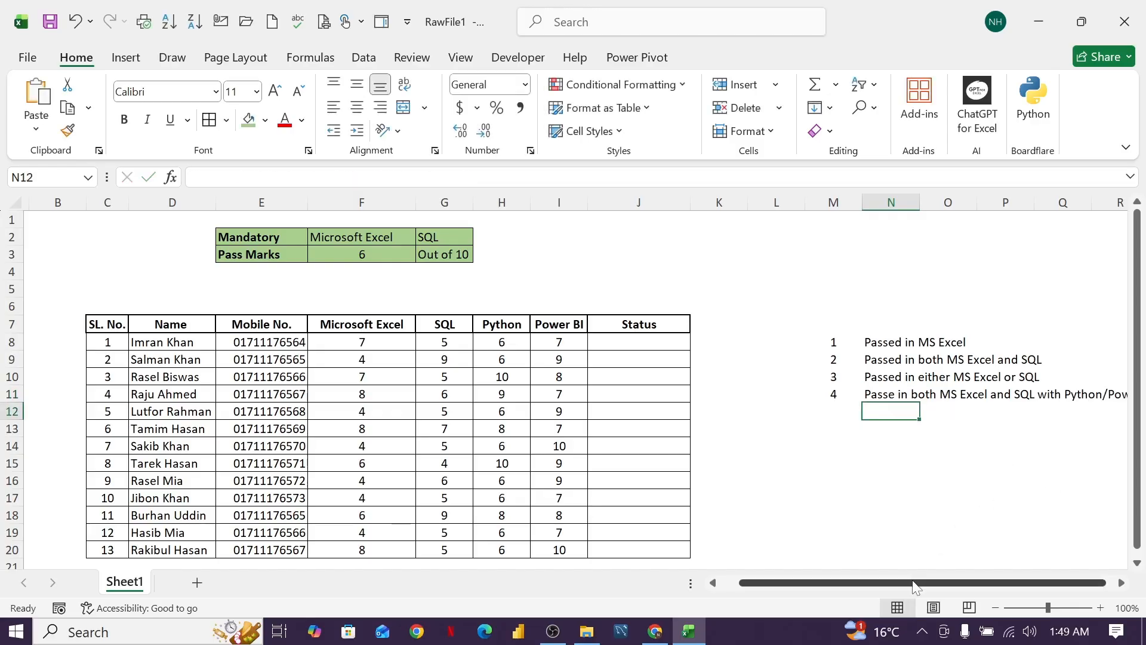
Start the Status formula in J8 as an IF function with a nested AND as its logical test.
{"action": "left_click_drag", "start_coordinate": [919, 587], "coordinate": [955, 588]}
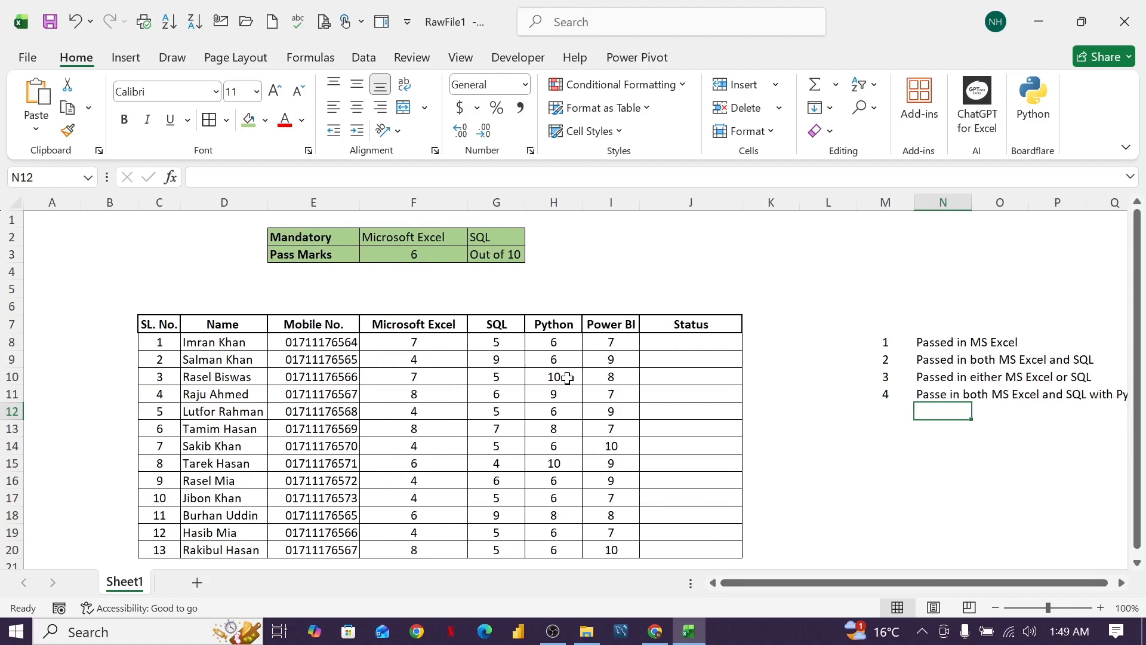
{"action": "left_click_drag", "start_coordinate": [844, 588], "coordinate": [864, 588]}
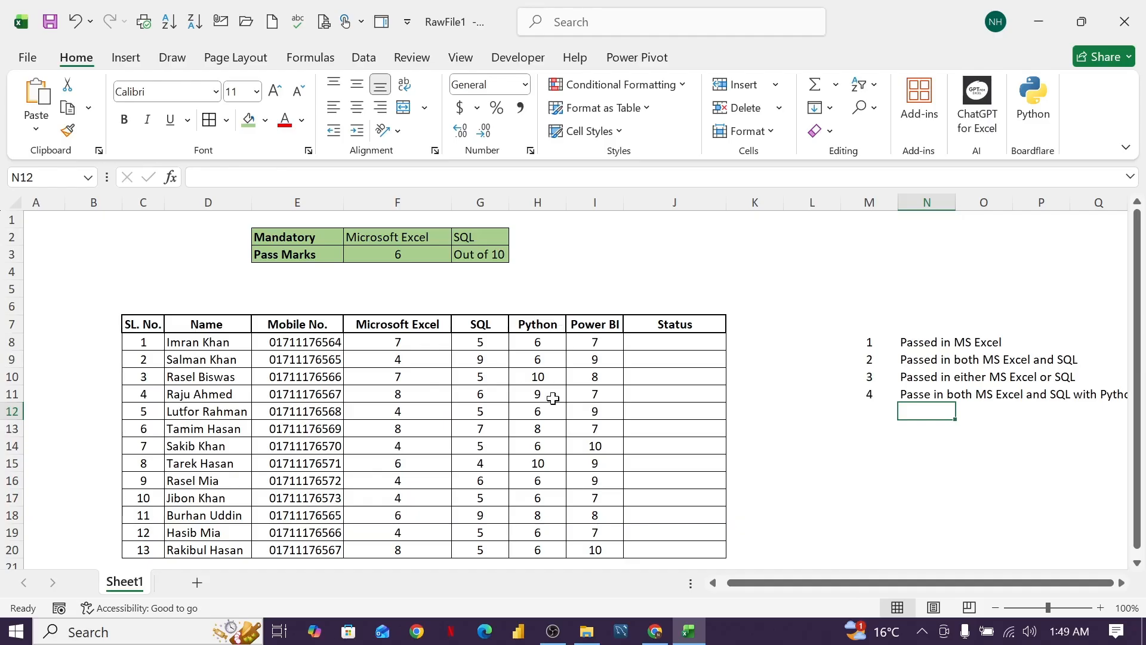
{"action": "left_click", "coordinate": [670, 346]}
{"action": "type", "text": "=if"}
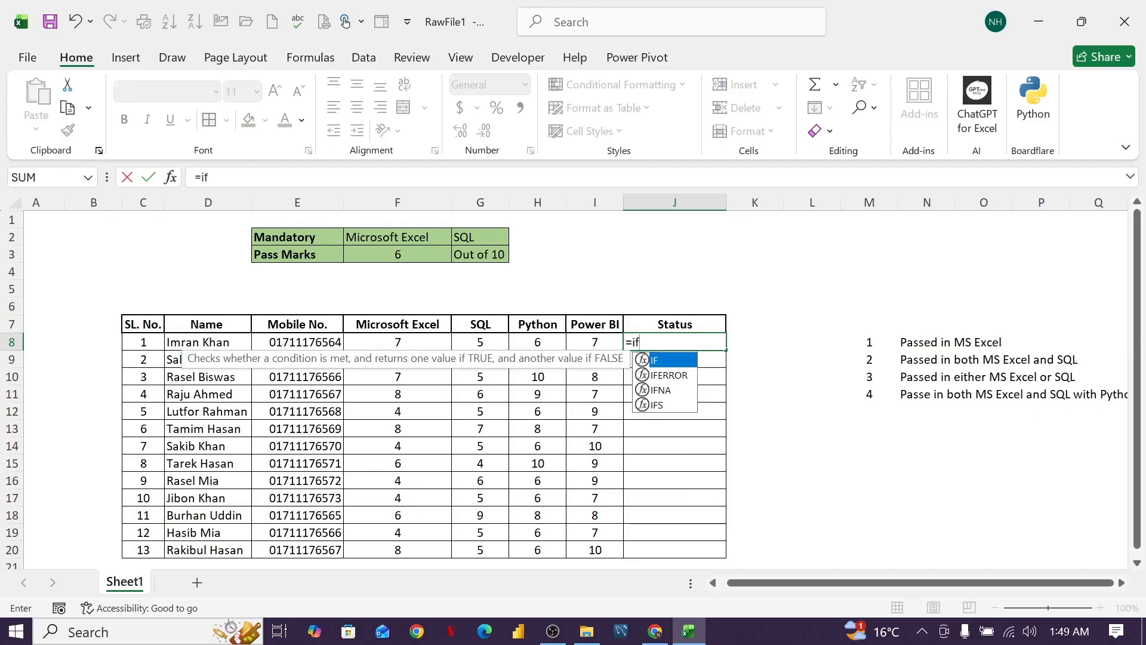
{"action": "type", "text": "(n"}
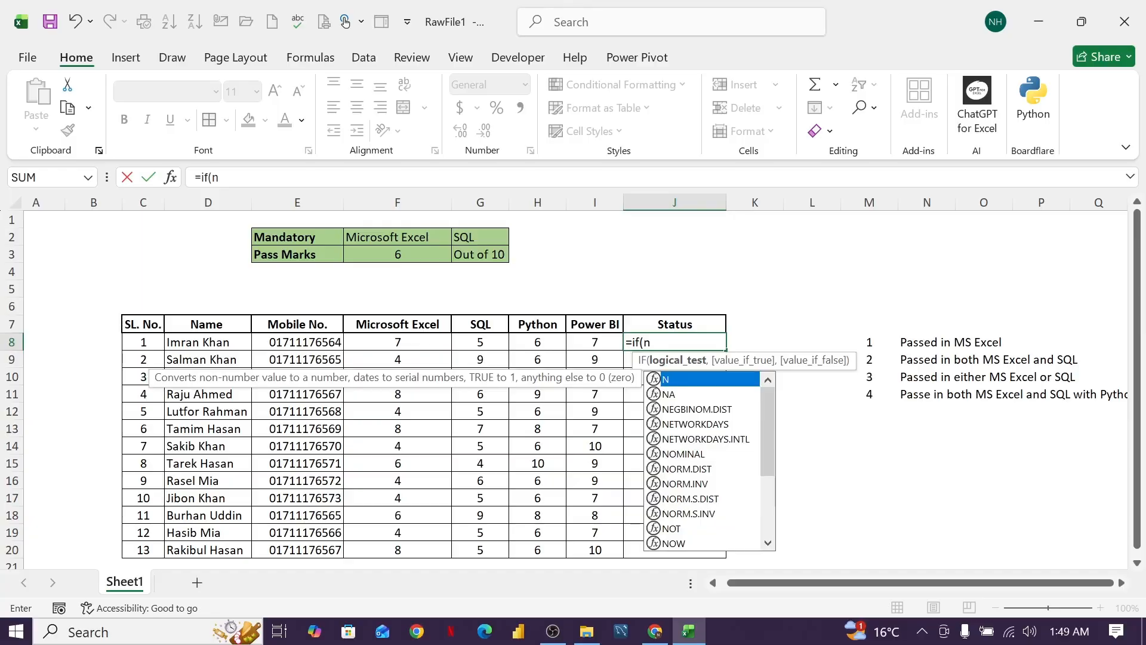
{"action": "key", "text": "BackSpace"}
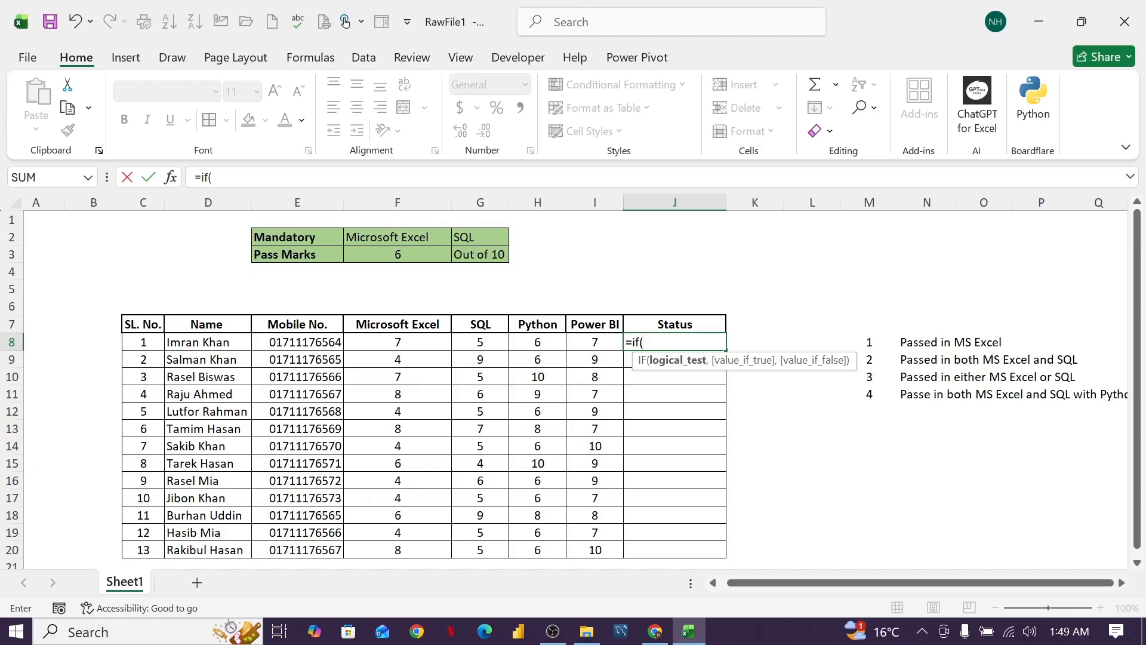
{"action": "type", "text": "or"}
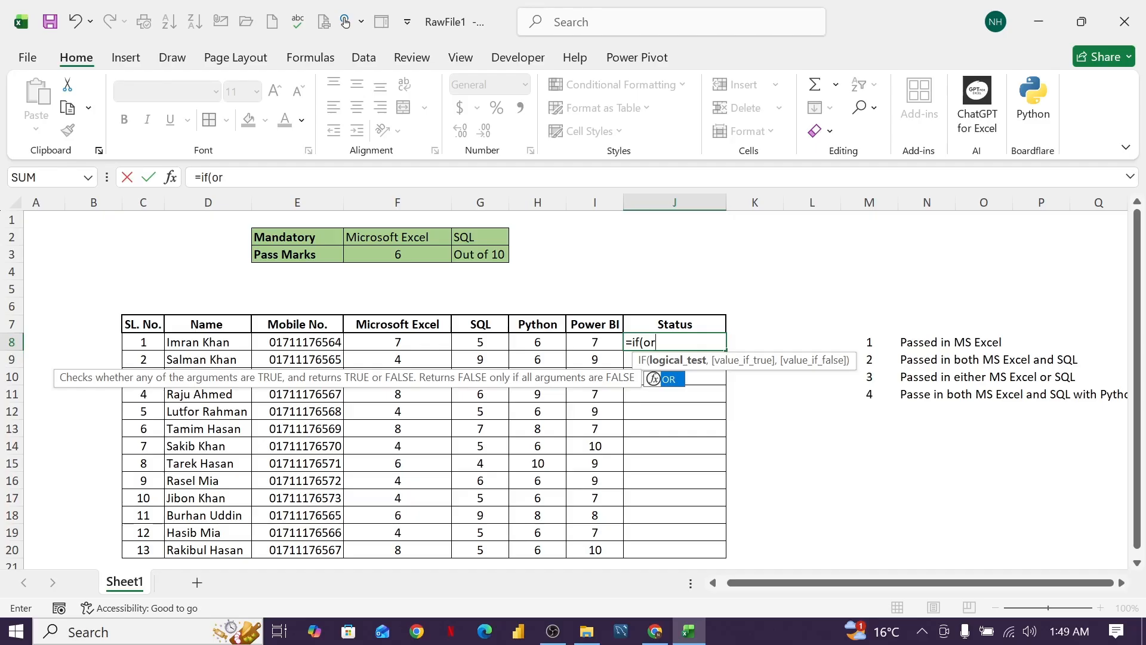
{"action": "key", "text": "BackSpace"}
{"action": "key", "text": "BackSpace"}
{"action": "type", "text": "and"}
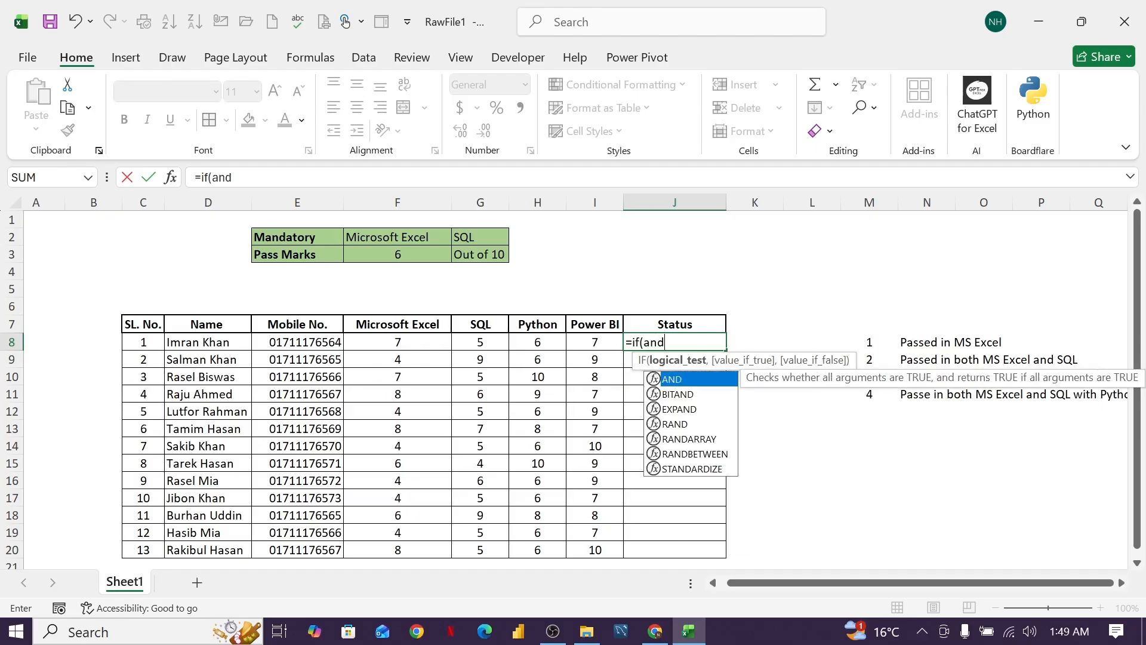
{"action": "type", "text": "("}
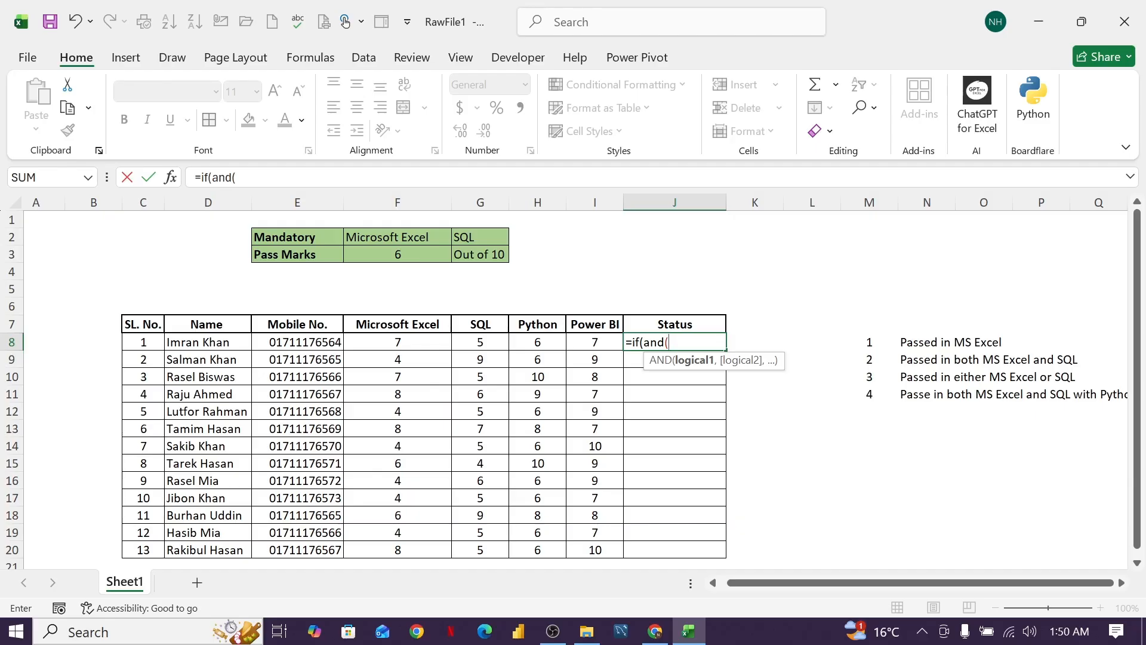
Enter F8>=$F$3 and G8>=F3 as the first two AND conditions of the J8 formula.
{"action": "left_click", "coordinate": [414, 345]}
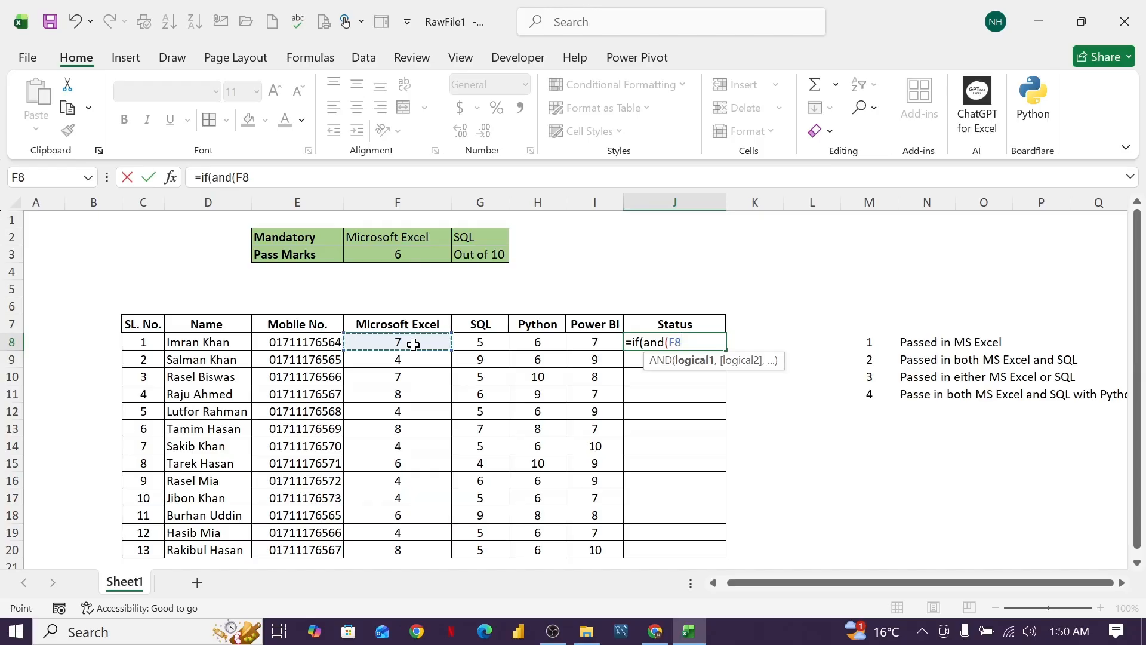
{"action": "type", "text": ">="}
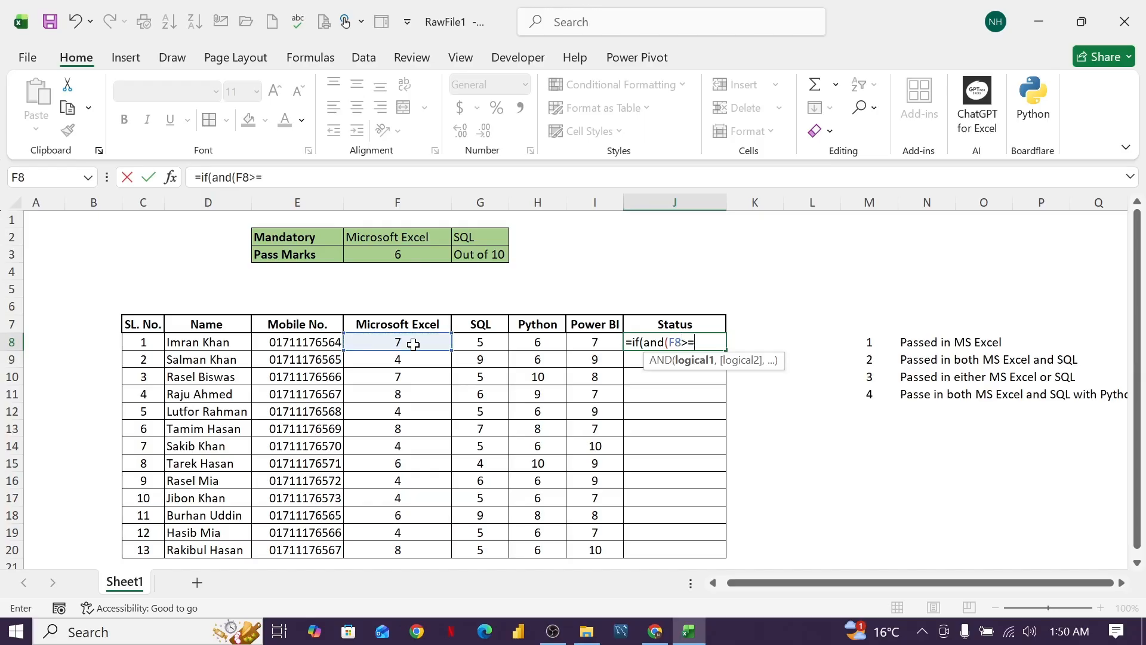
{"action": "left_click", "coordinate": [387, 255]}
{"action": "key", "text": "F4"}
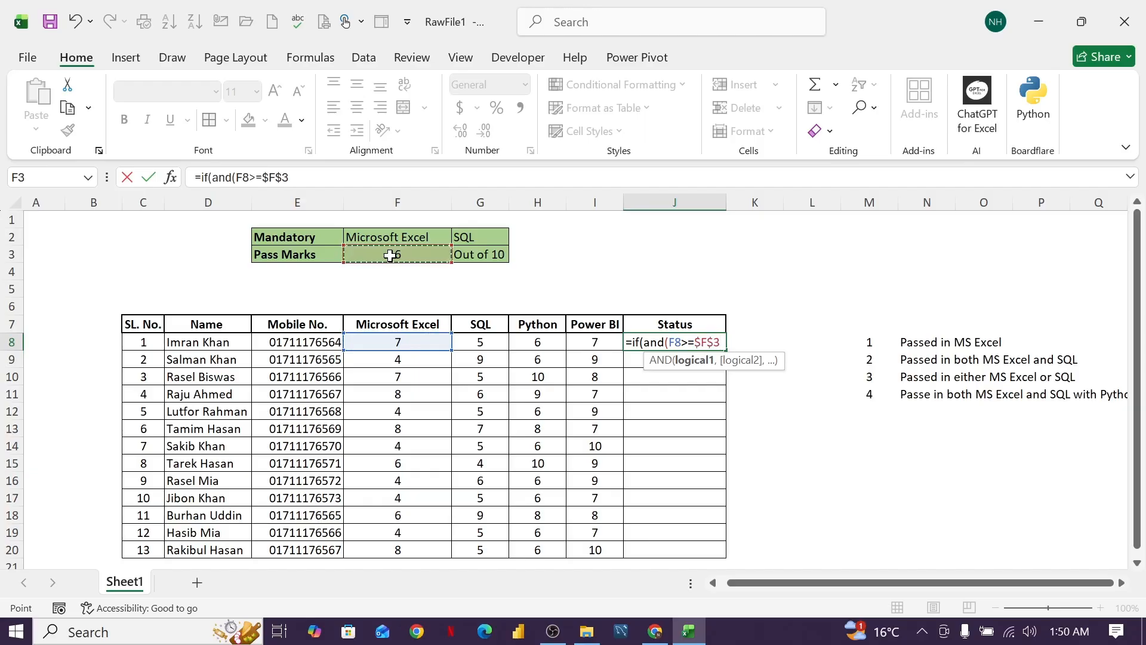
{"action": "type", "text": ","}
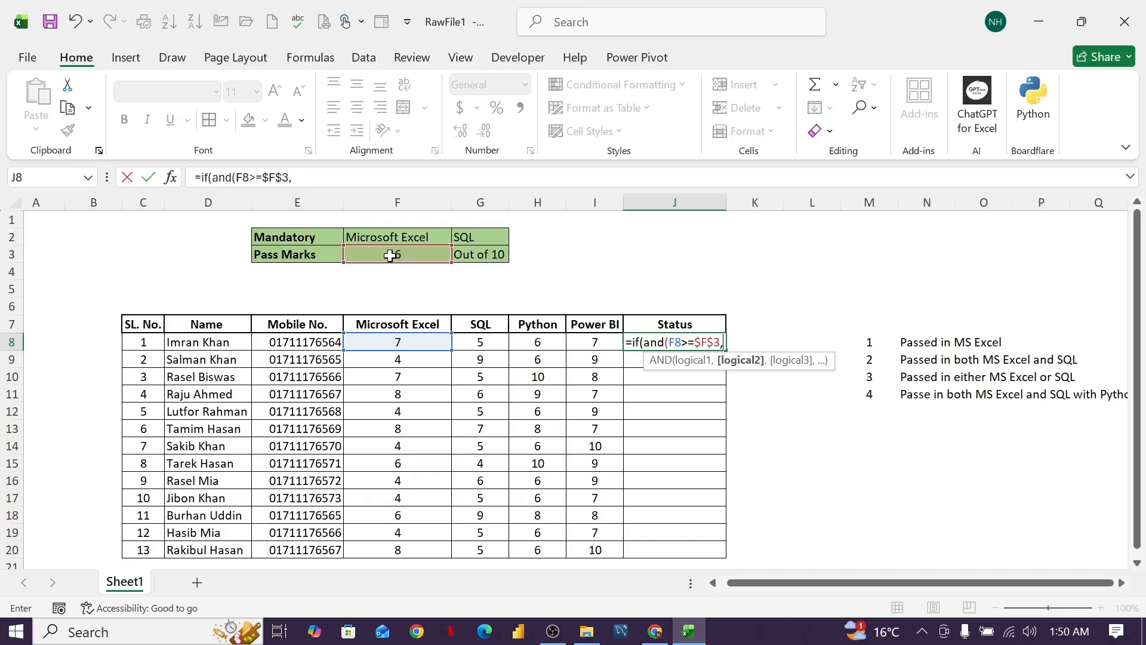
{"action": "left_click", "coordinate": [481, 340]}
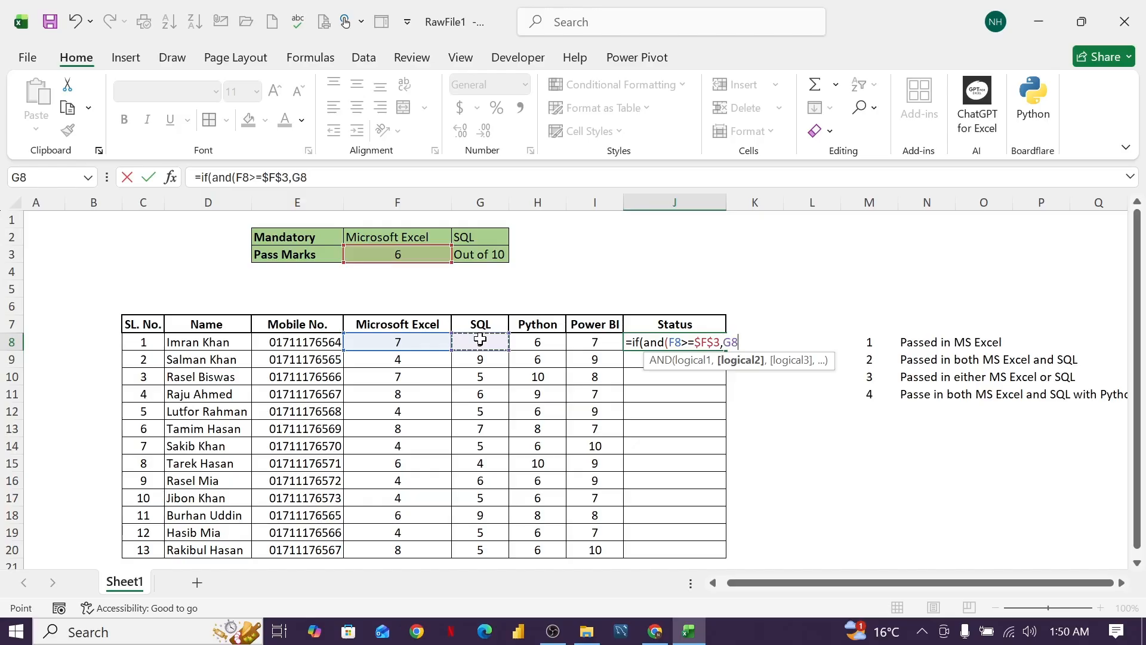
{"action": "type", "text": ">="}
{"action": "left_click", "coordinate": [423, 251]}
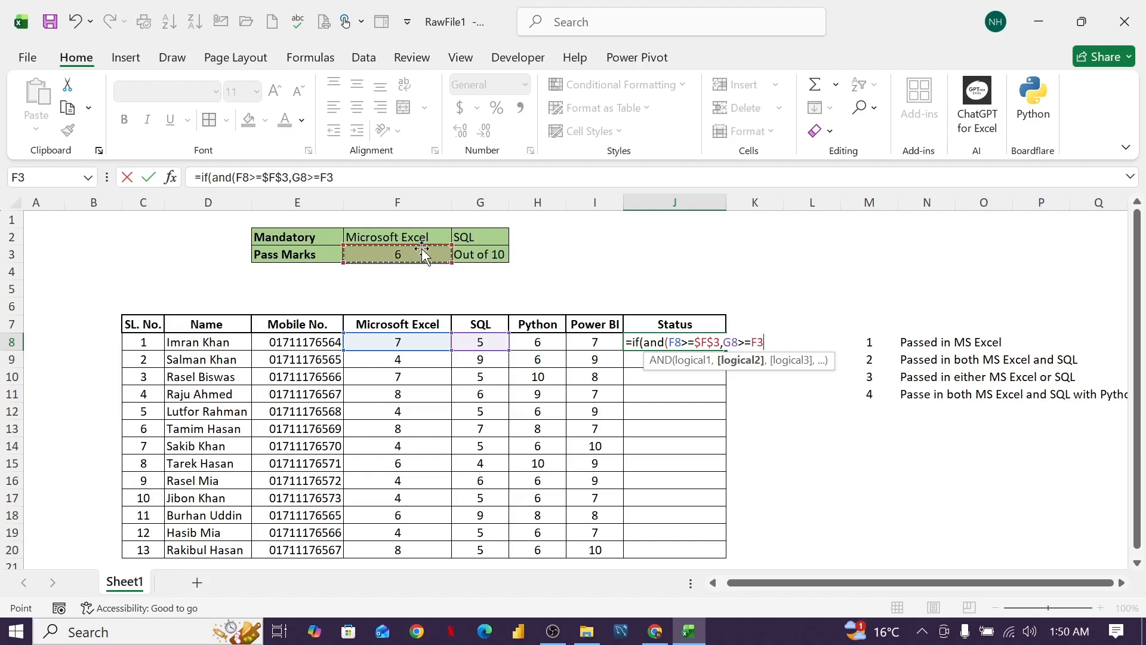
{"action": "type", "text": ","}
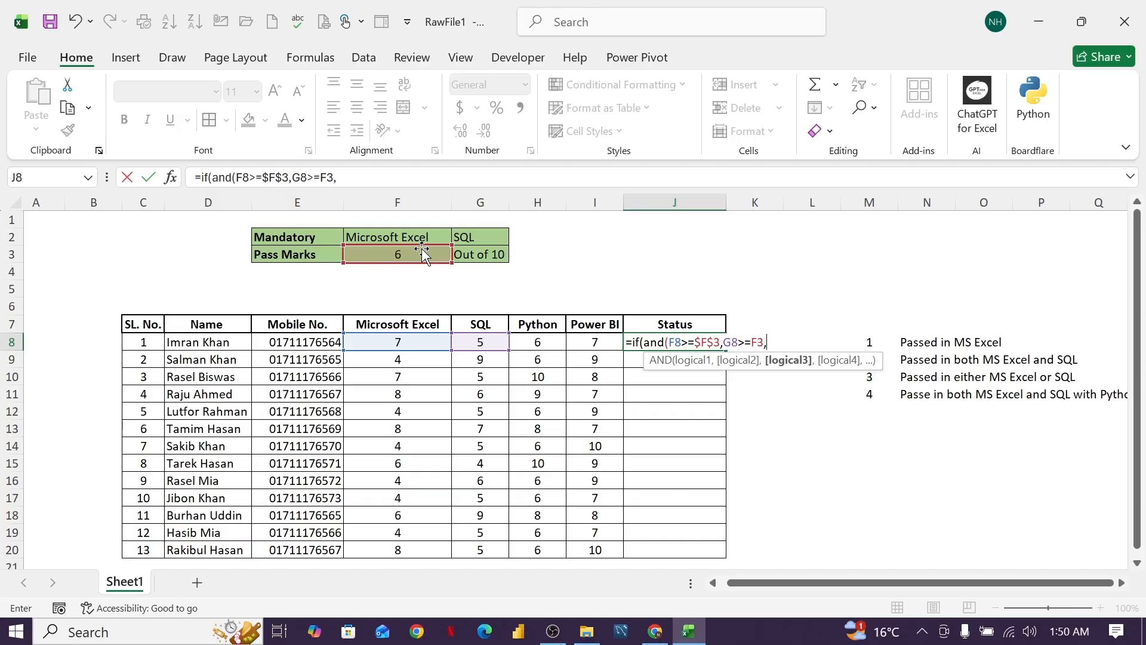
Nest an OR function as the third AND condition in J8, with H8>=$F$3 as its first test.
{"action": "type", "text": "or"}
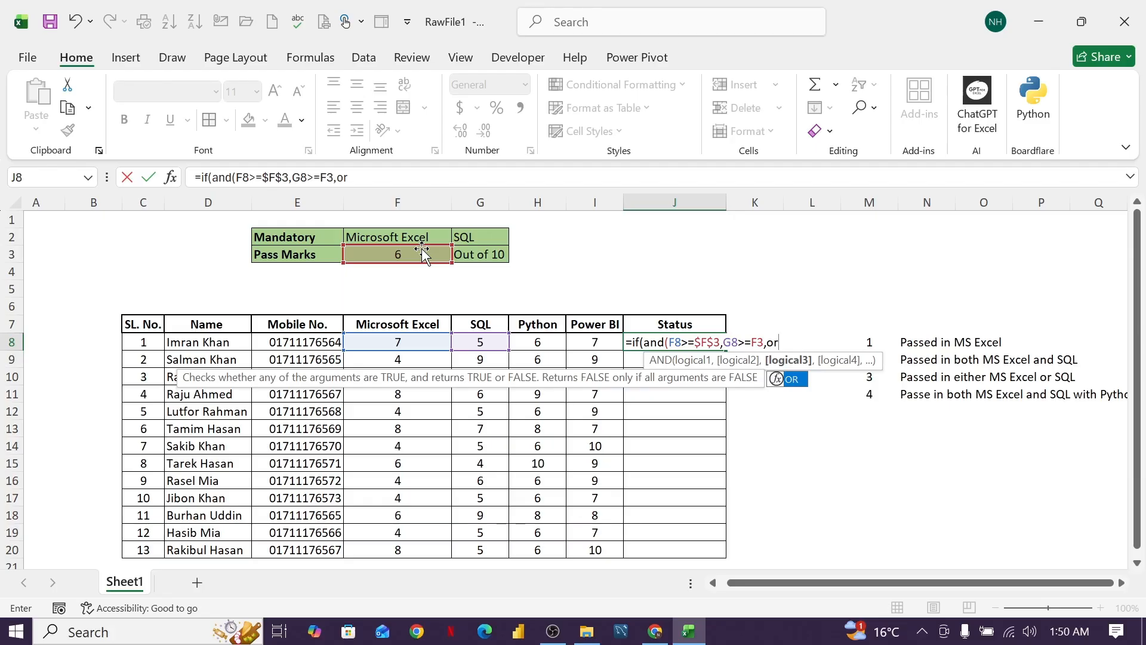
{"action": "type", "text": "("}
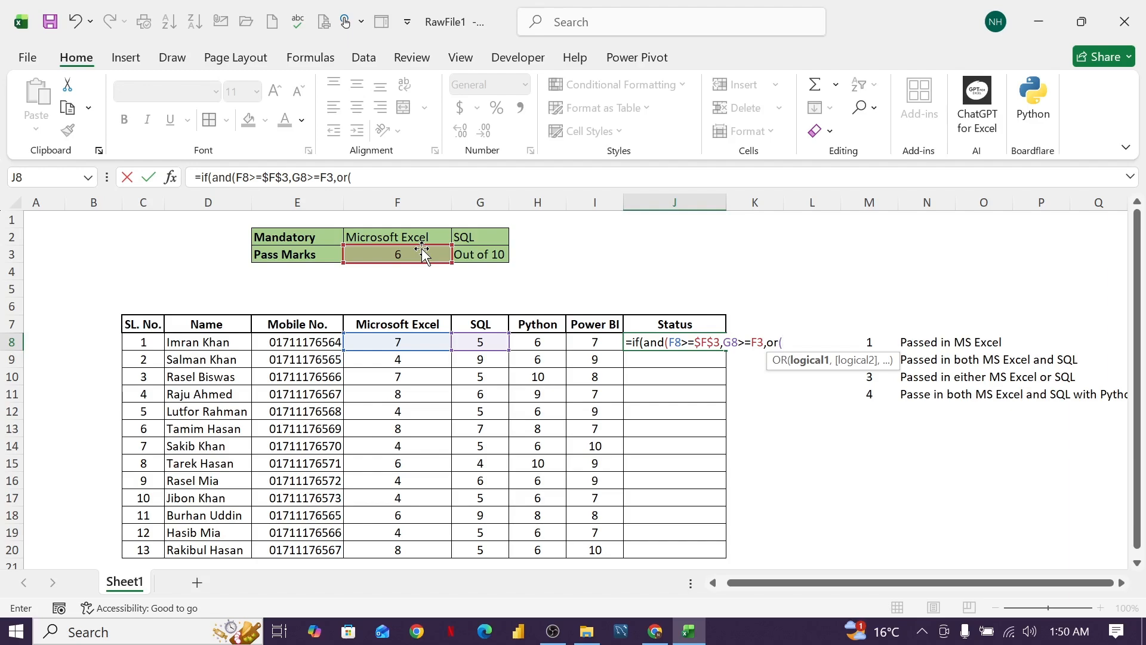
{"action": "left_click", "coordinate": [538, 341]}
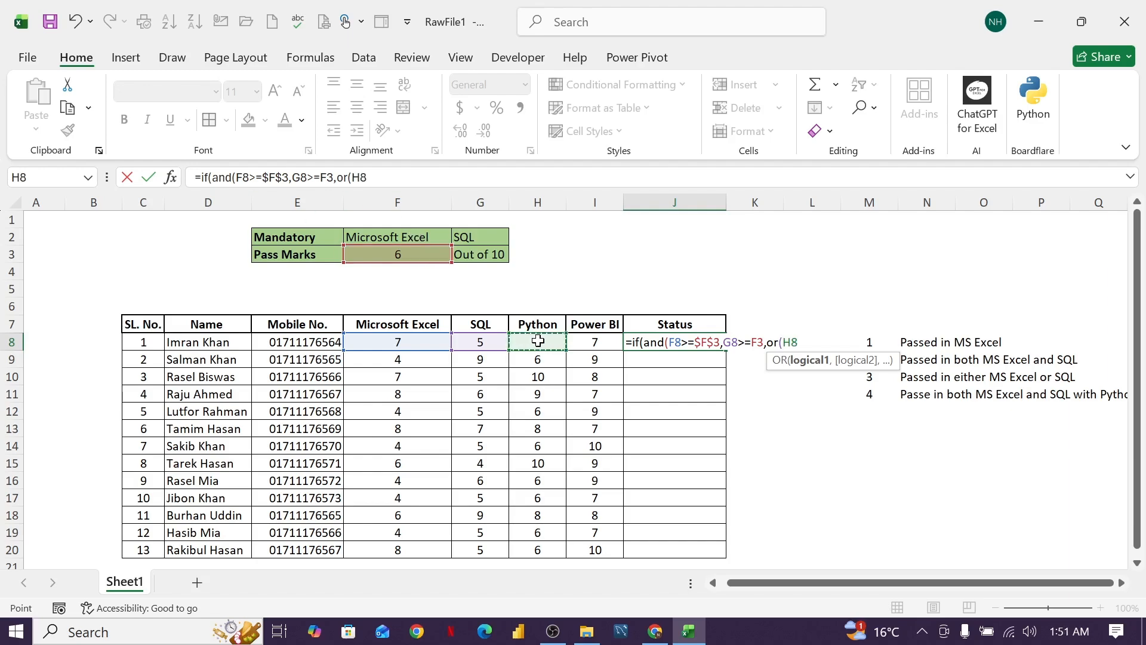
{"action": "type", "text": ">="}
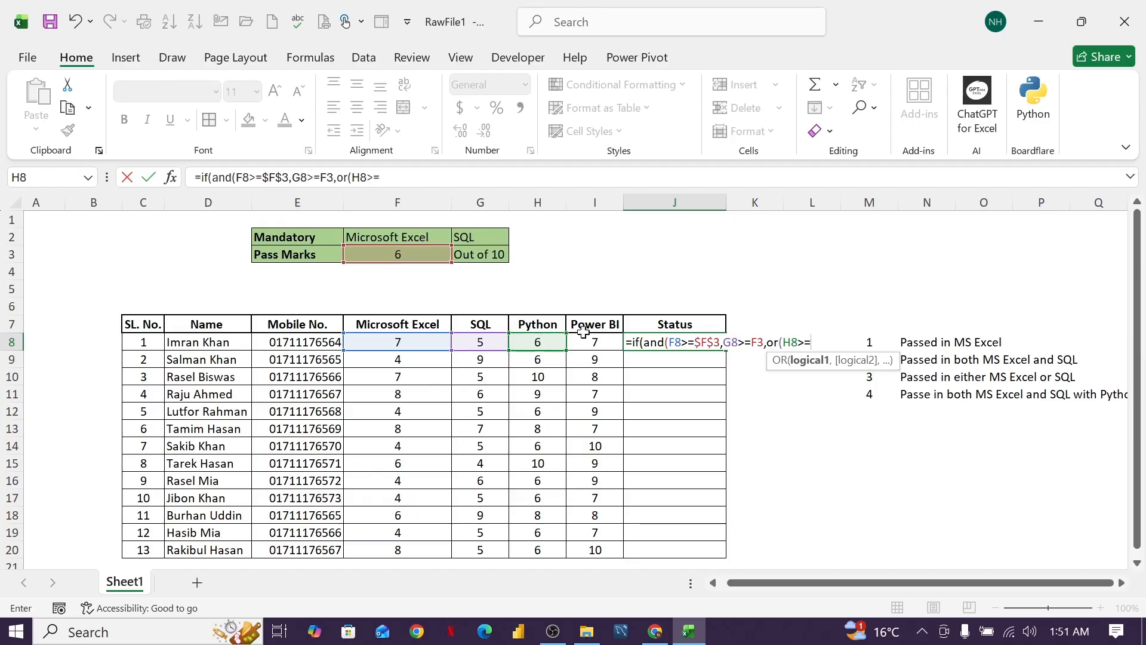
{"action": "left_click", "coordinate": [410, 251]}
{"action": "key", "text": "F4"}
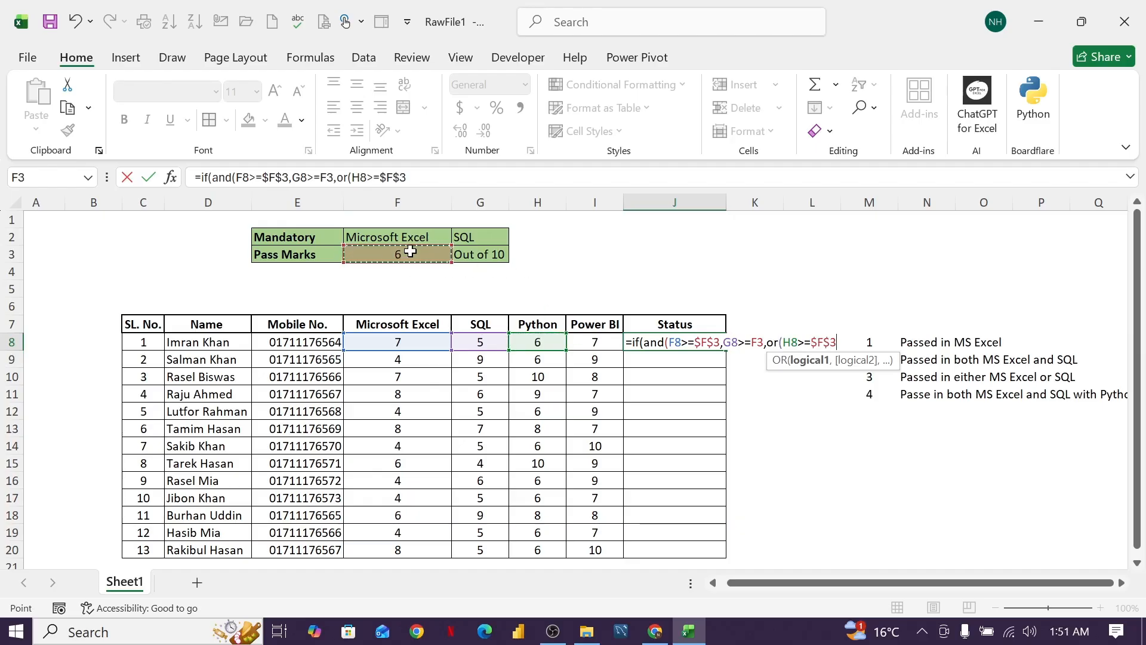
{"action": "type", "text": ","}
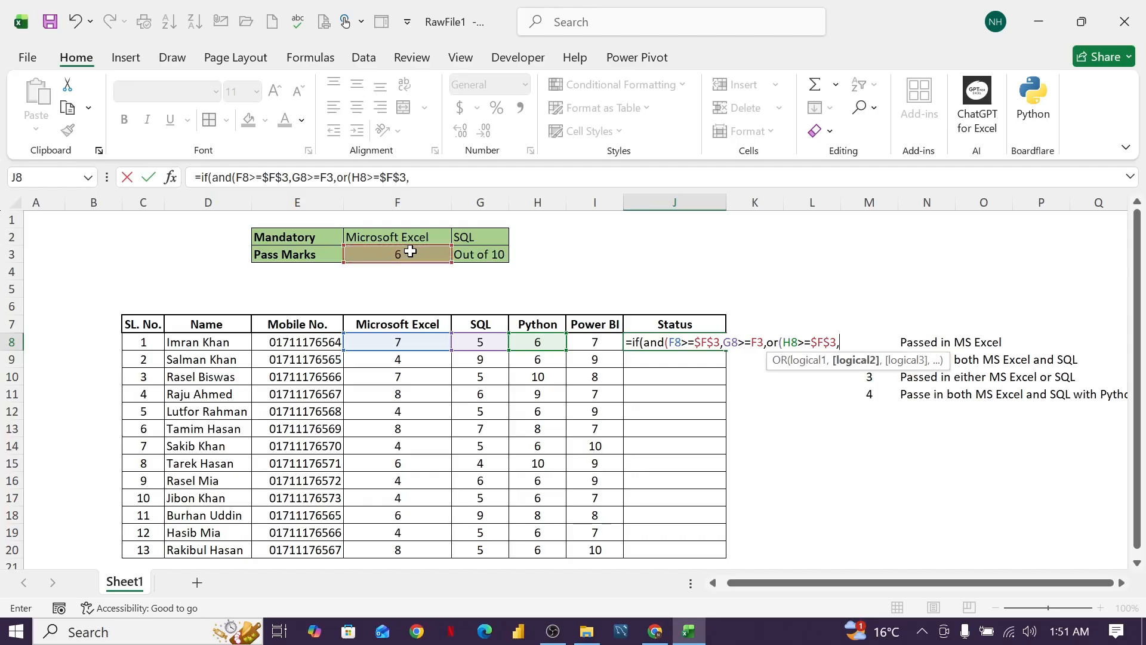
Add I8>=$F$3 as the second OR test in the J8 formula and close both the OR and AND functions.
{"action": "left_click", "coordinate": [603, 344]}
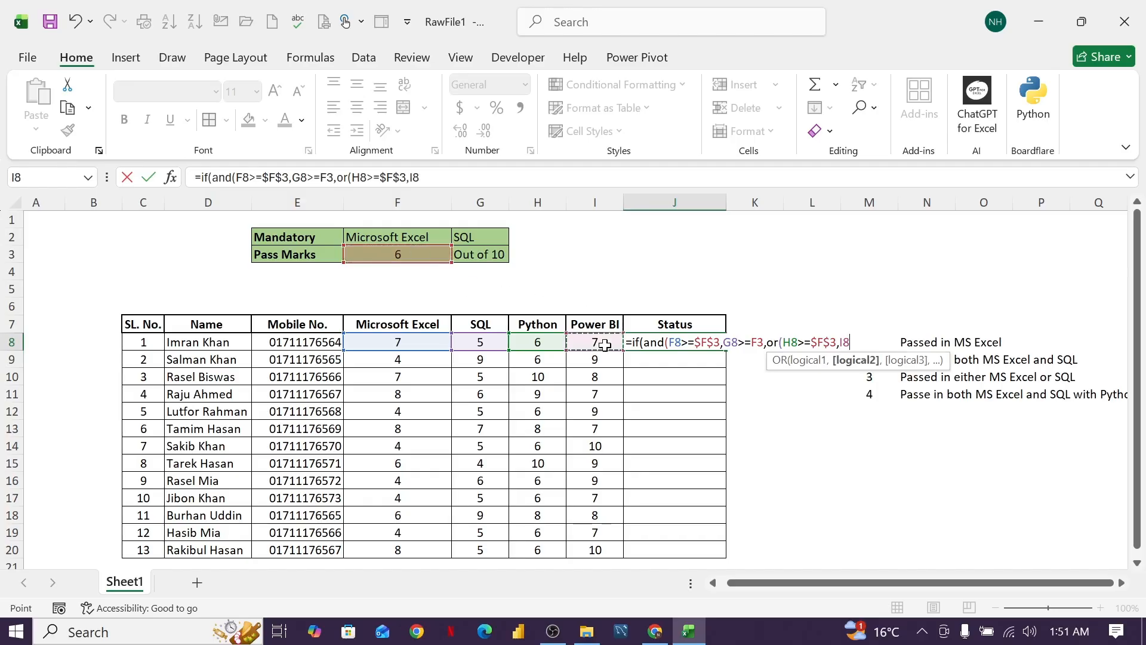
{"action": "type", "text": ">="}
{"action": "left_click", "coordinate": [427, 251]}
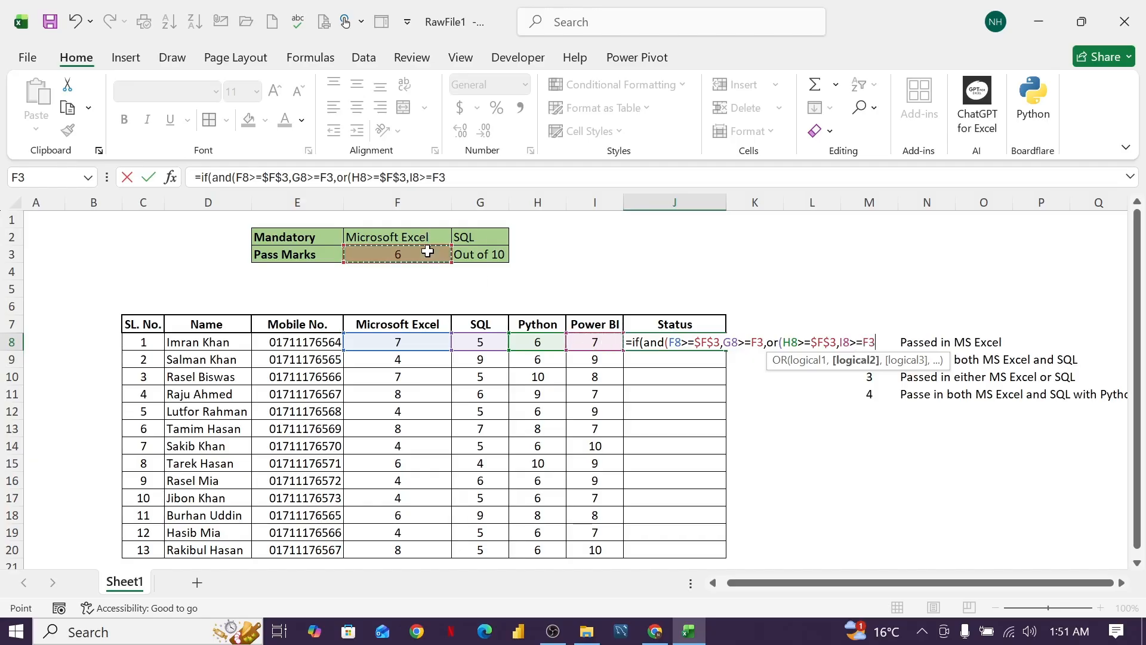
{"action": "key", "text": "F4"}
{"action": "type", "text": ")"}
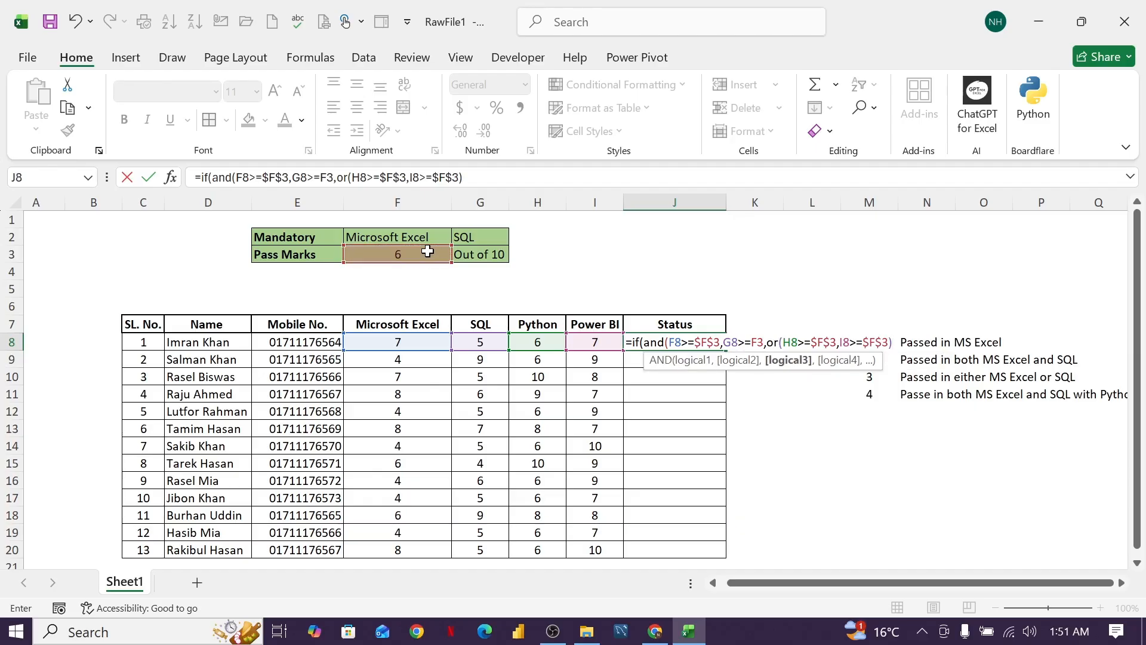
{"action": "type", "text": ")"}
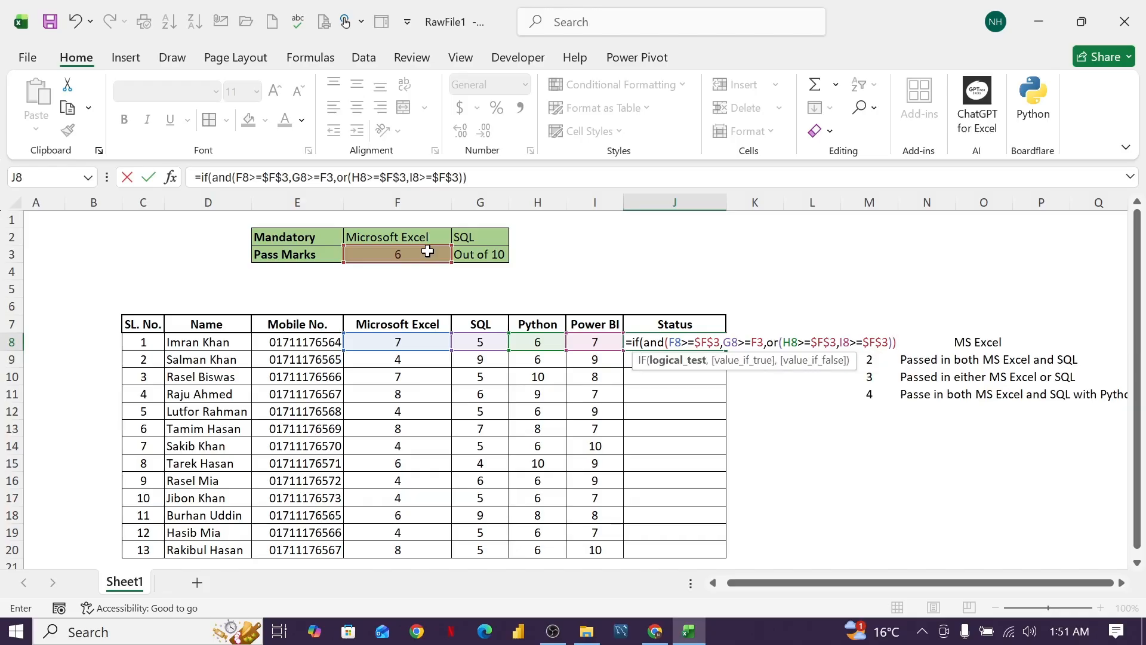
Add "Eligible" as the value-if-true argument of the IF formula in J8.
{"action": "left_click", "coordinate": [475, 178]}
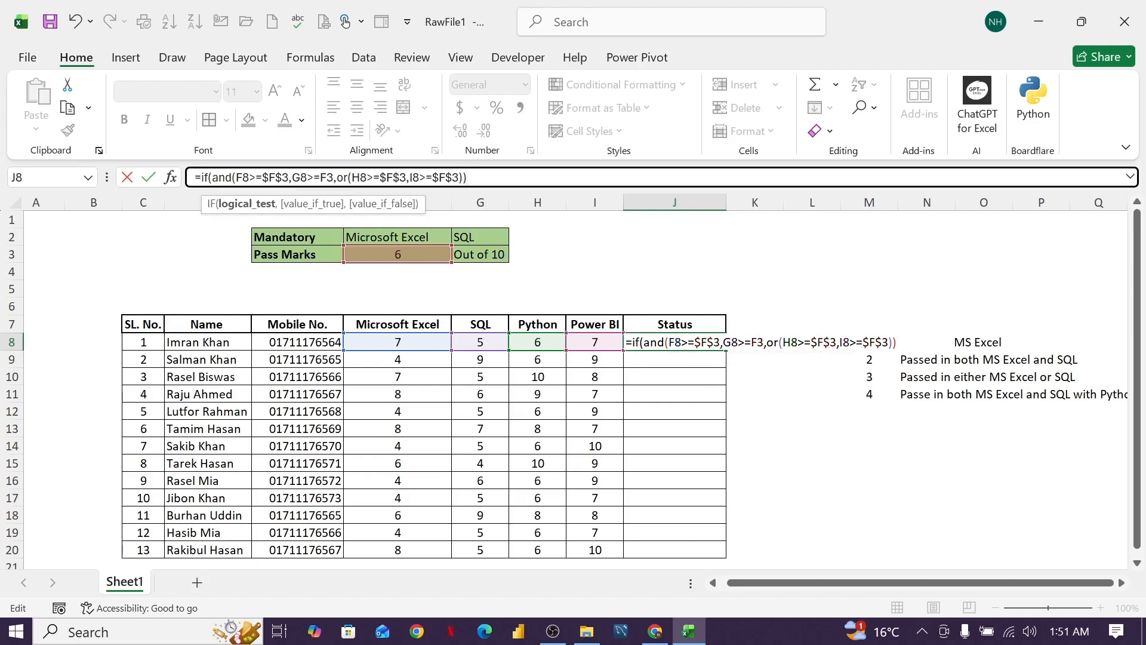
{"action": "type", "text": ","}
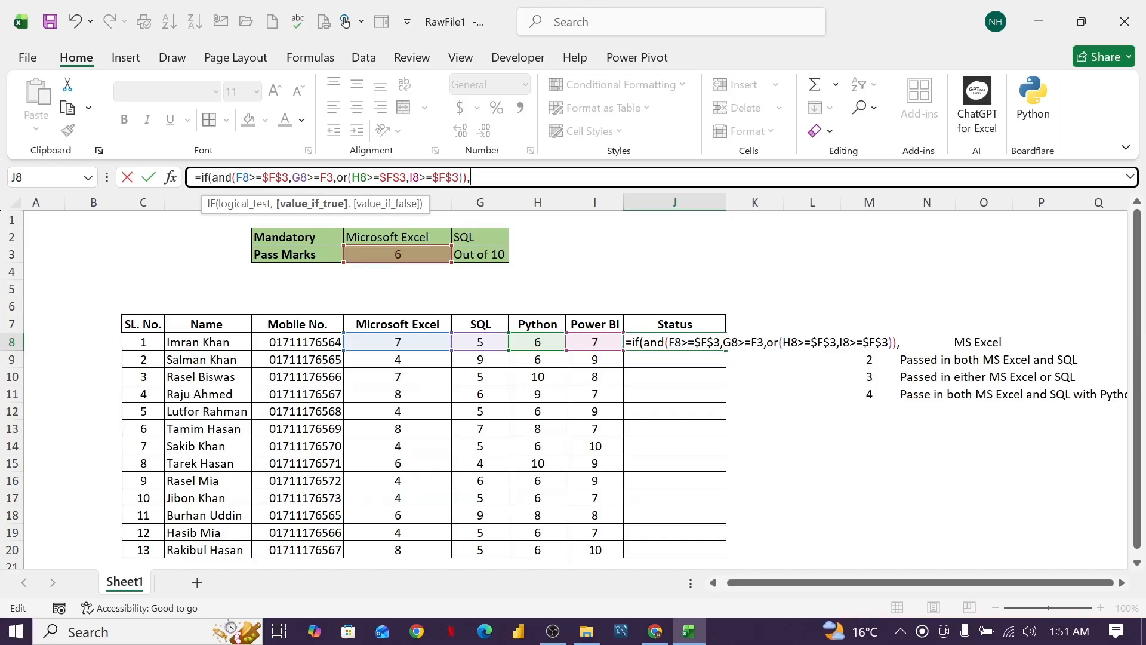
{"action": "key", "text": "BackSpace"}
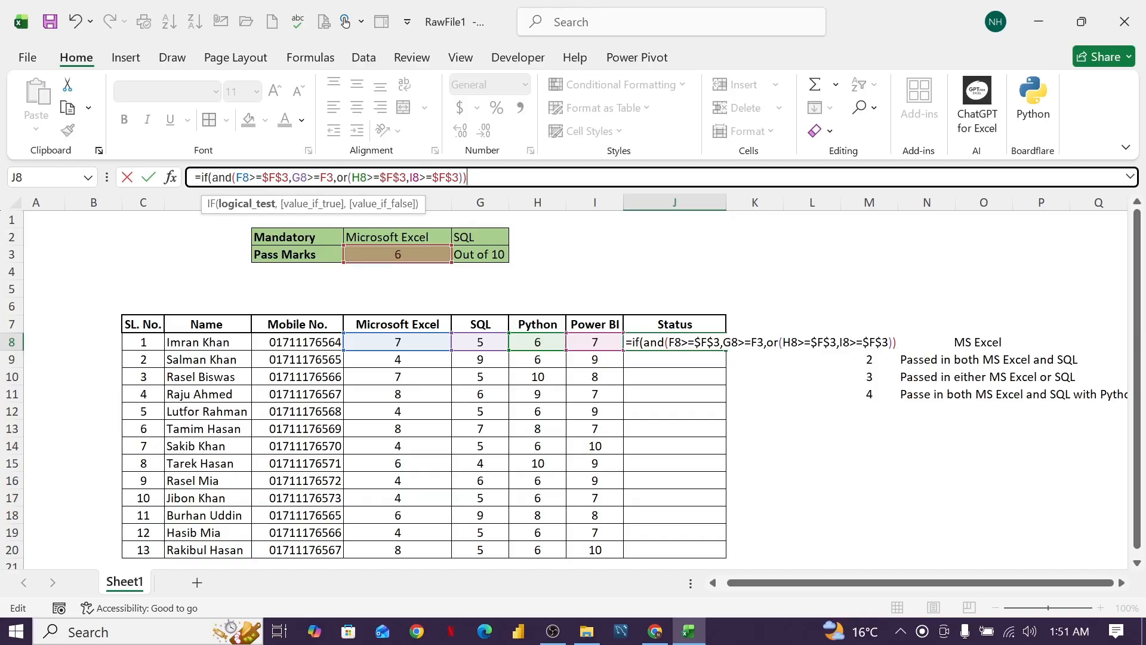
{"action": "type", "text": ","}
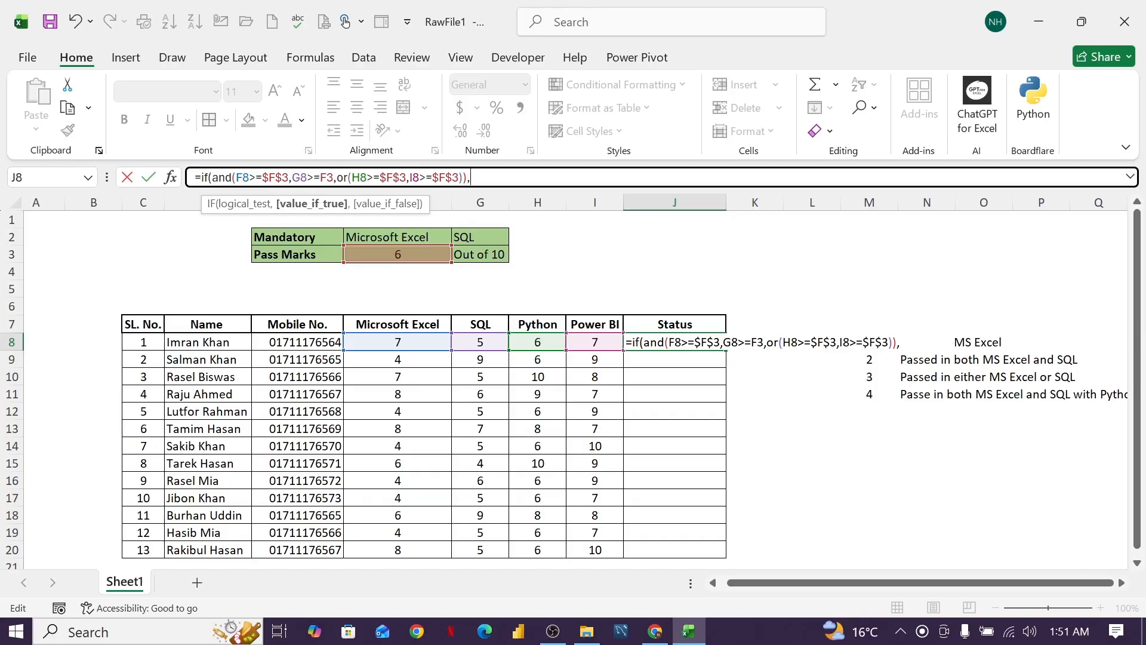
{"action": "type", "text": "\"Eligible\","}
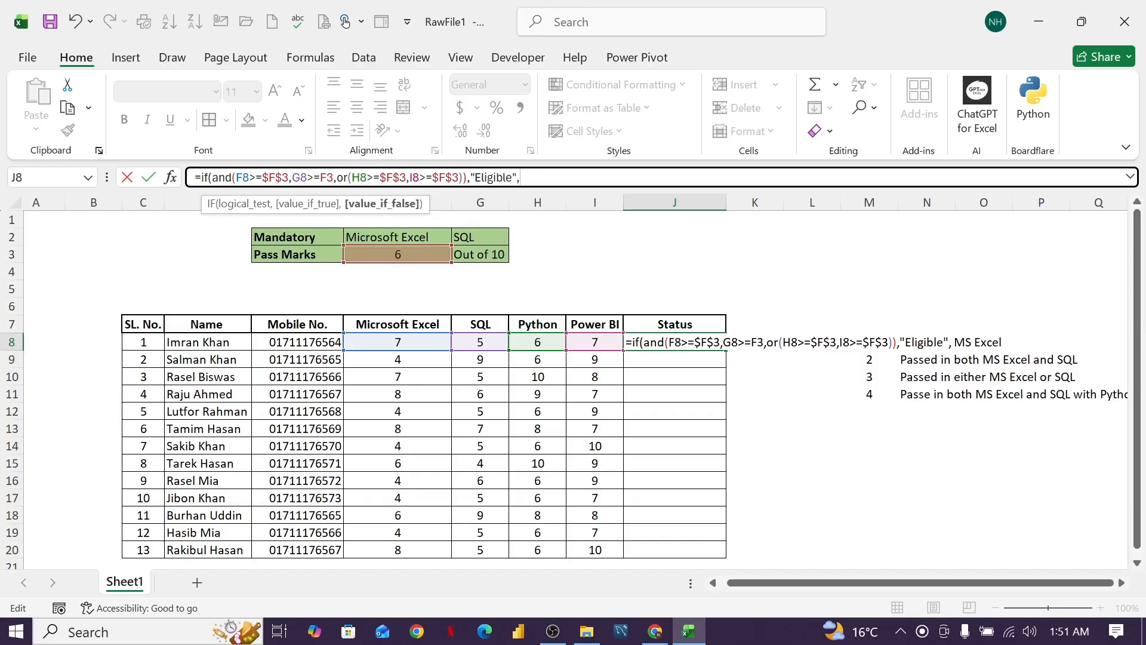
Add "Not Eligible" as the value-if-false argument in J8, close the IF function and enter the formula.
{"action": "type", "text": "\"Not Eligibl"}
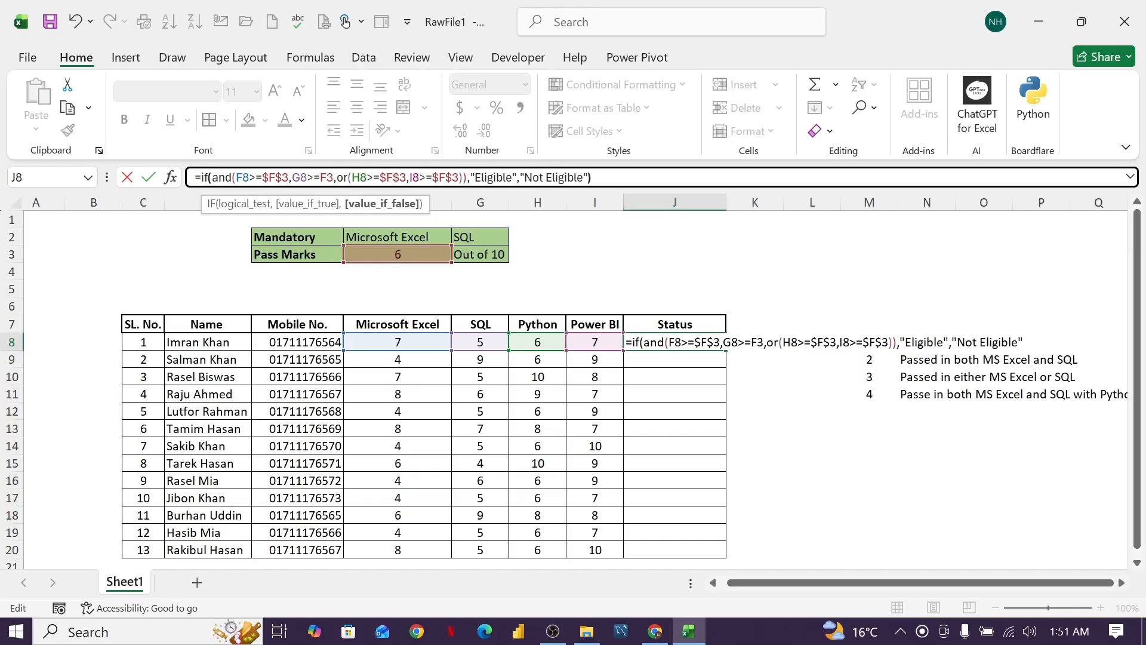
{"action": "type", "text": "e\")"}
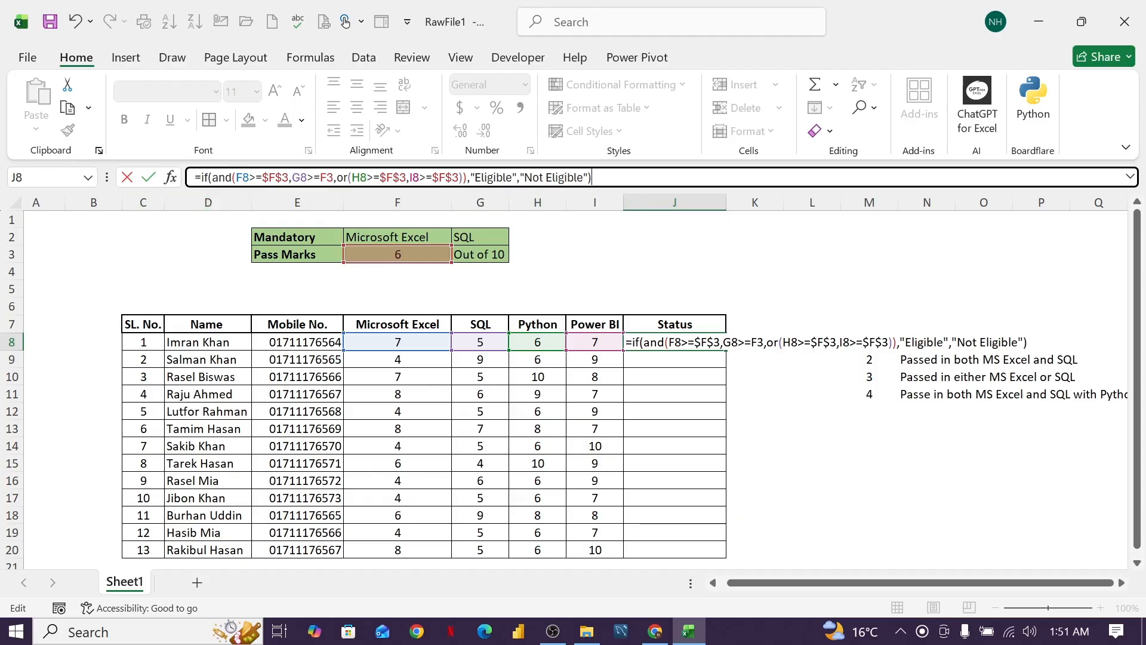
{"action": "key", "text": "Return"}
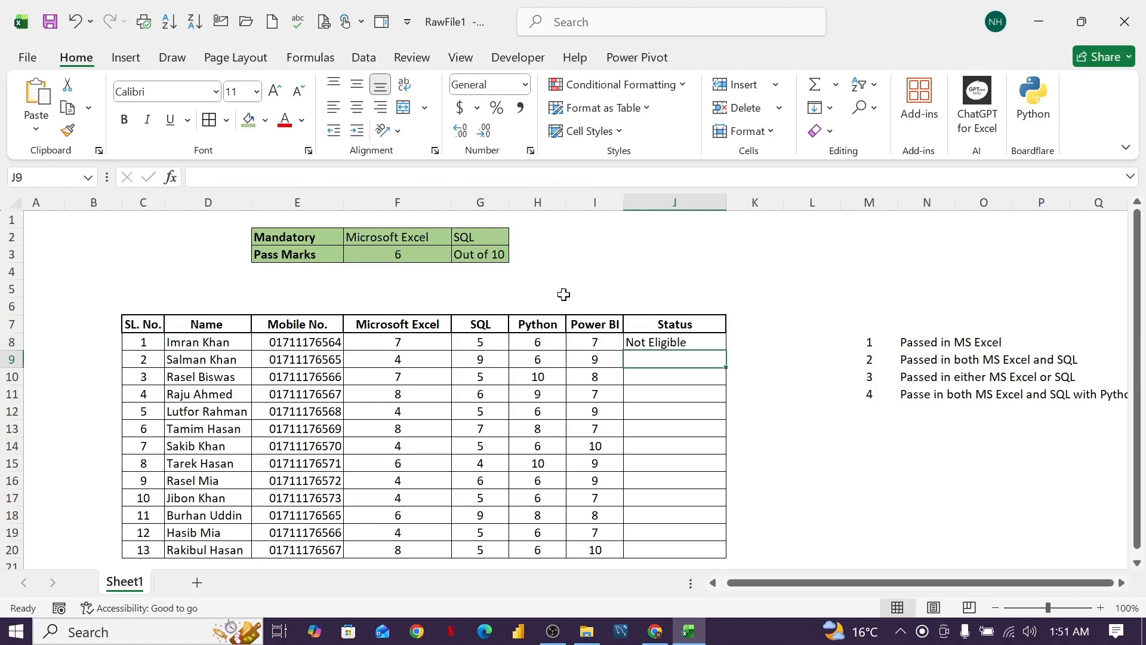
Change the F3 reference in the G8 condition of the J8 formula to the absolute reference $F$3.
{"action": "left_click", "coordinate": [663, 345]}
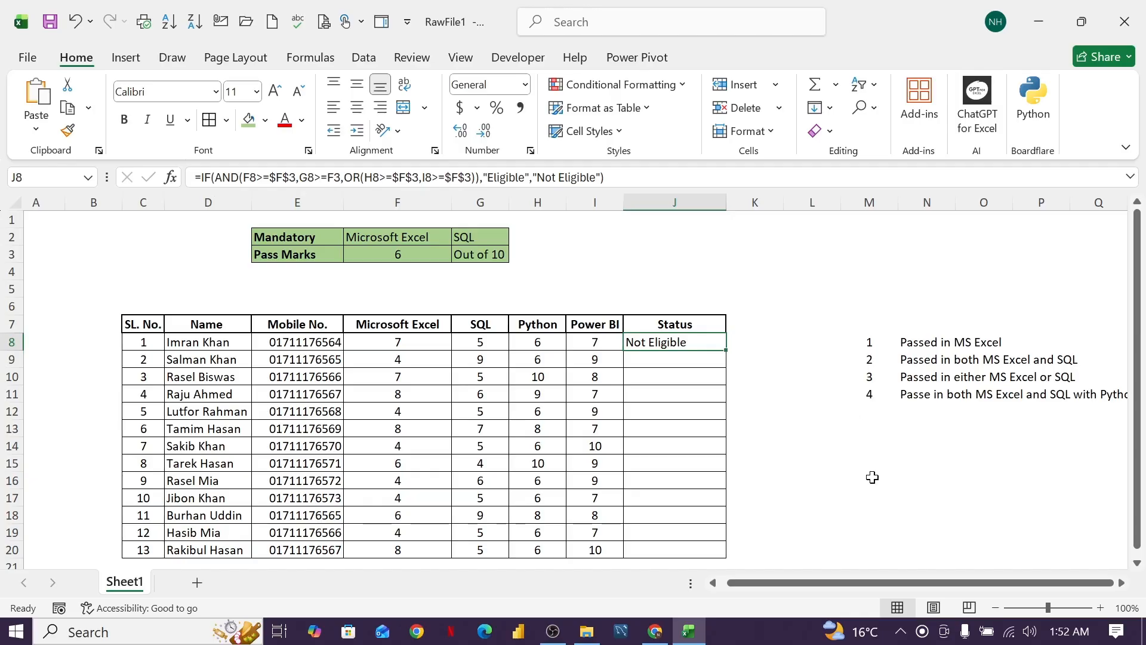
{"action": "left_click_drag", "start_coordinate": [884, 588], "coordinate": [1081, 588]}
{"action": "left_click", "coordinate": [1122, 583]}
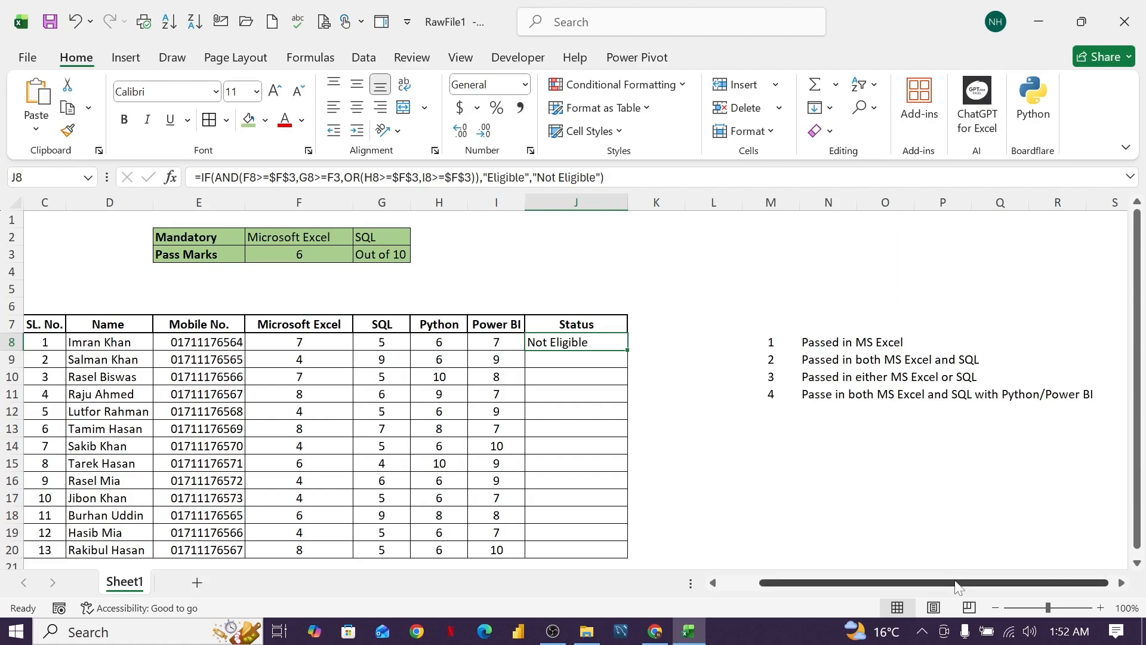
{"action": "left_click_drag", "start_coordinate": [958, 588], "coordinate": [920, 588]}
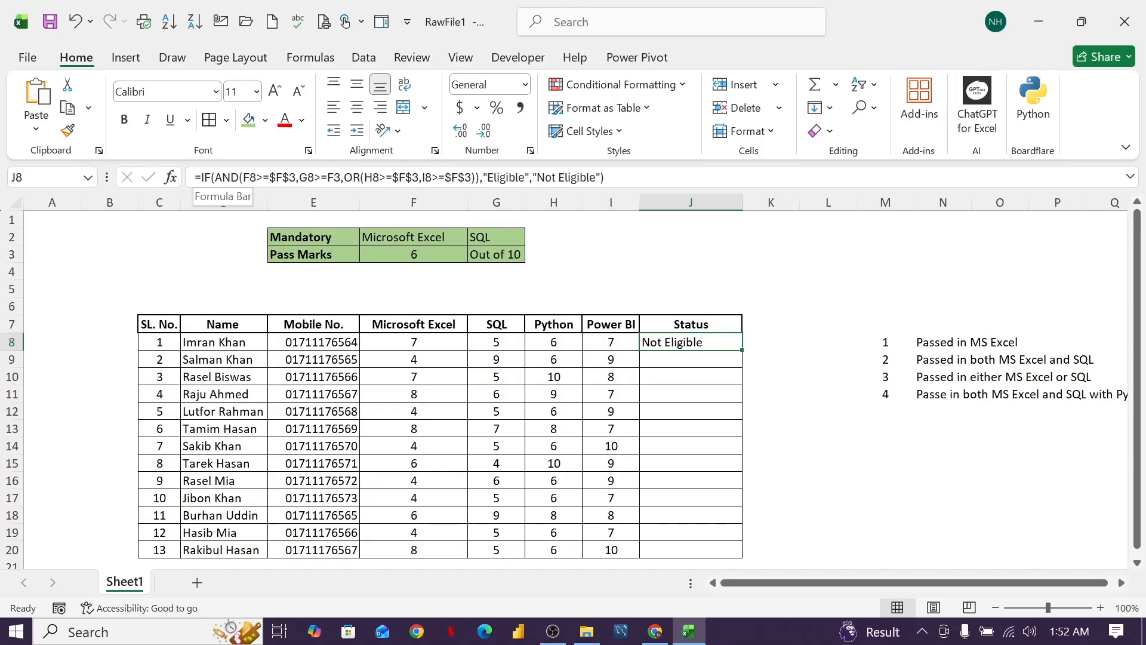
{"action": "left_click_drag", "start_coordinate": [296, 177], "coordinate": [243, 177]}
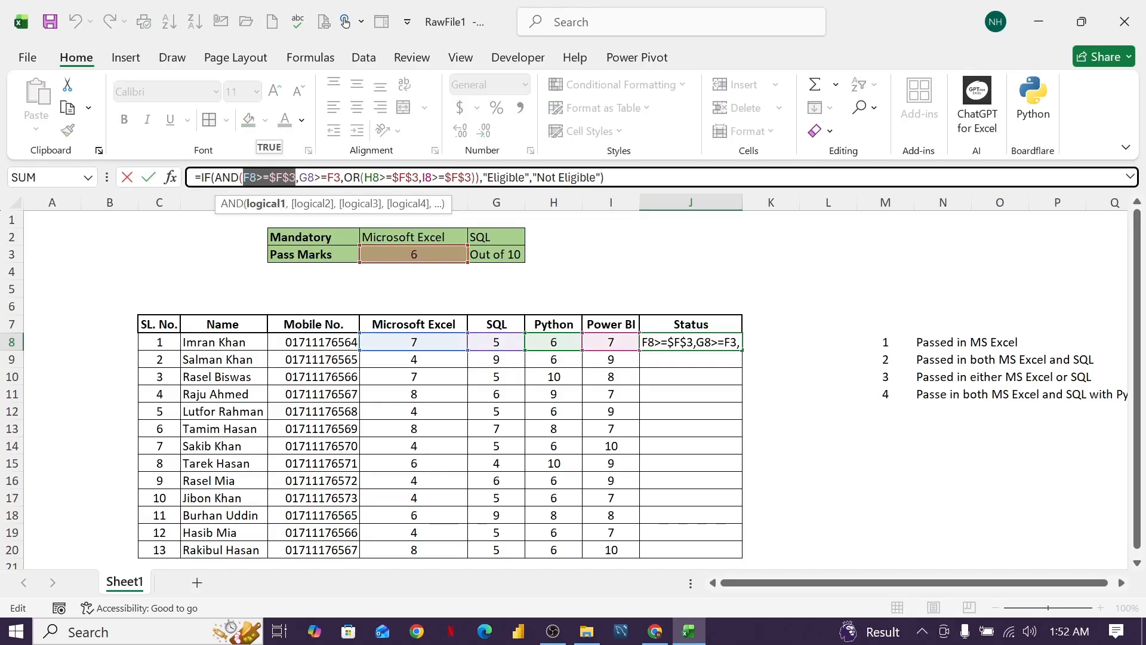
{"action": "left_click", "coordinate": [334, 178]}
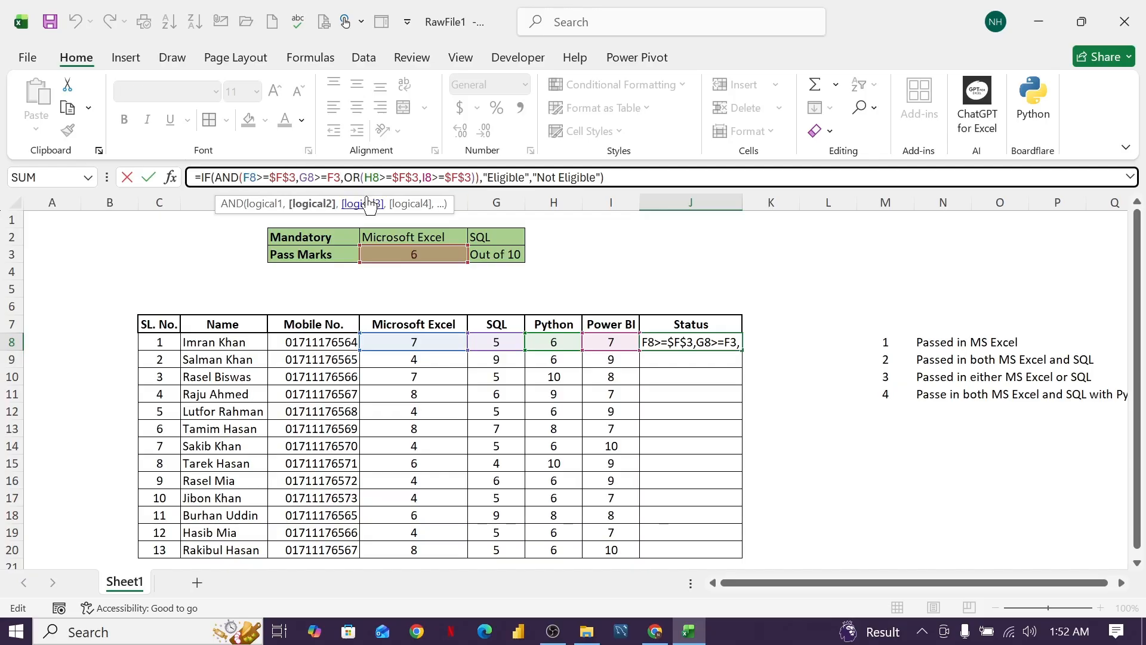
{"action": "key", "text": "F4"}
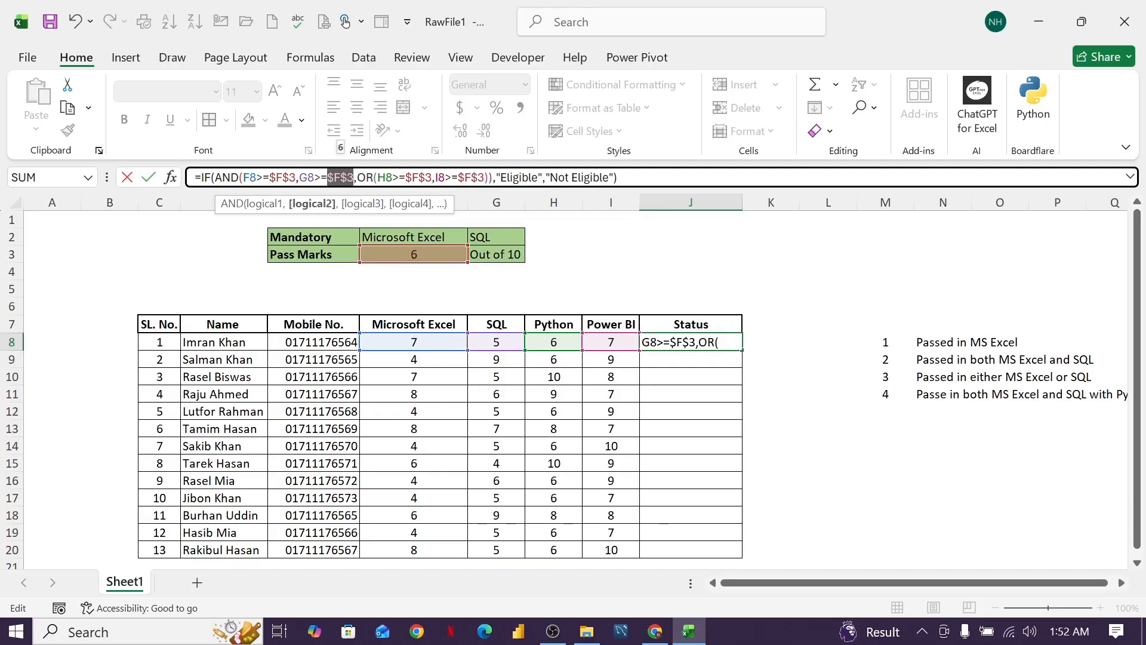
Review the two AND conditions and the nested OR tests in the J8 formula, and commit the edited formula.
{"action": "left_click", "coordinate": [355, 177]}
{"action": "left_click_drag", "start_coordinate": [348, 177], "coordinate": [299, 177]}
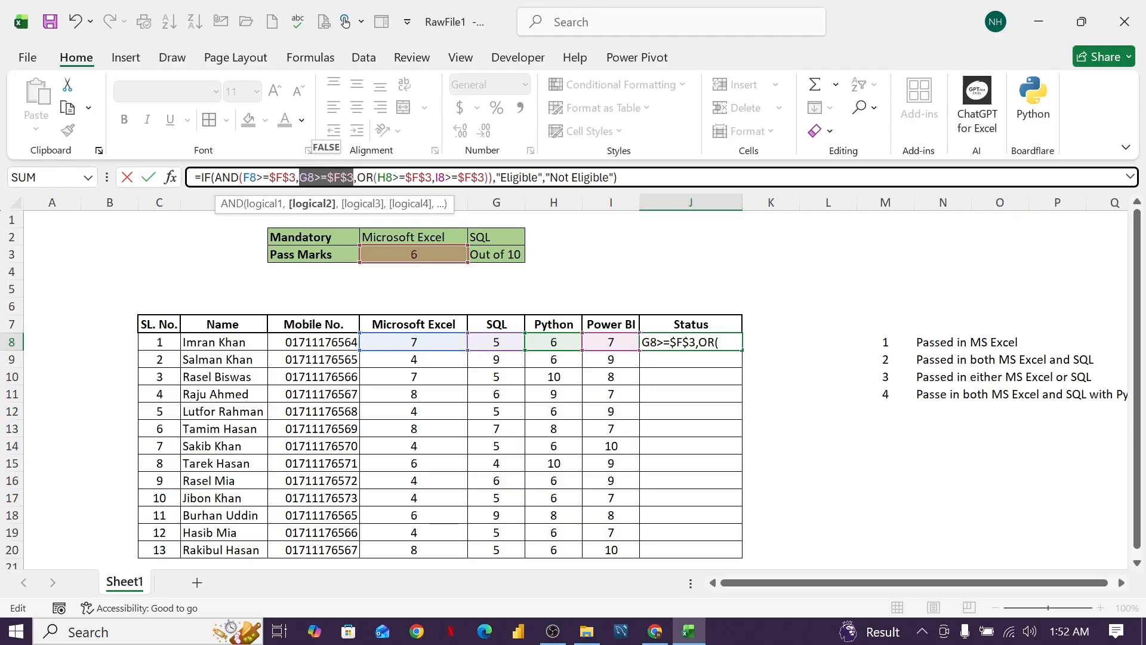
{"action": "left_click_drag", "start_coordinate": [485, 178], "coordinate": [374, 177]}
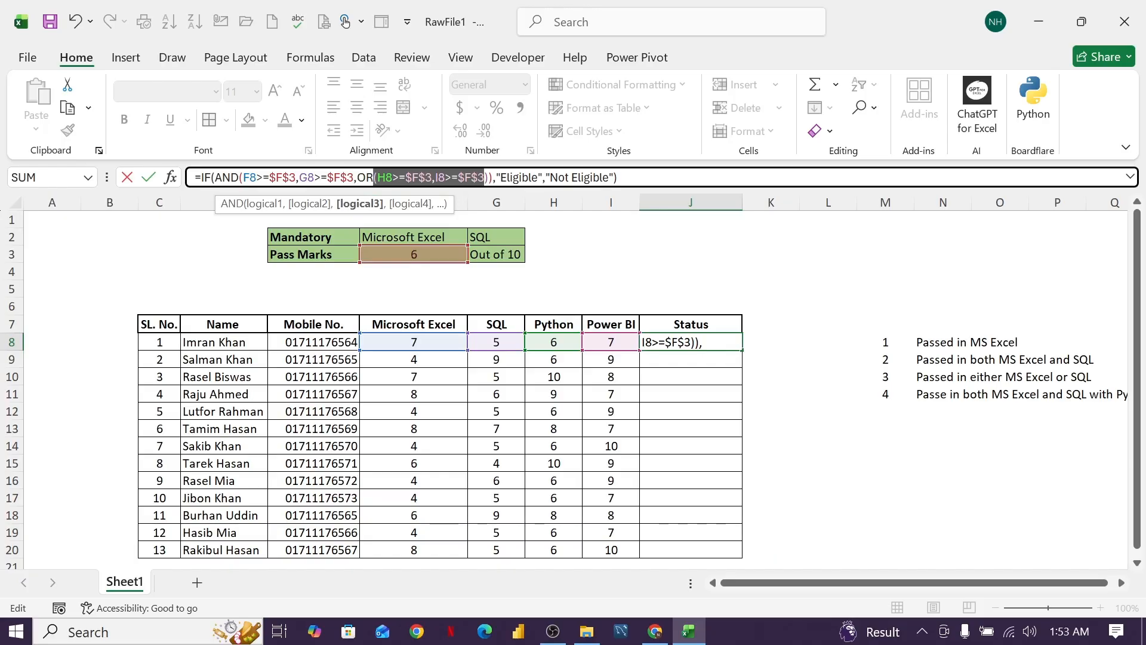
{"action": "left_click_drag", "start_coordinate": [295, 177], "coordinate": [240, 177]}
{"action": "left_click_drag", "start_coordinate": [354, 177], "coordinate": [299, 177]}
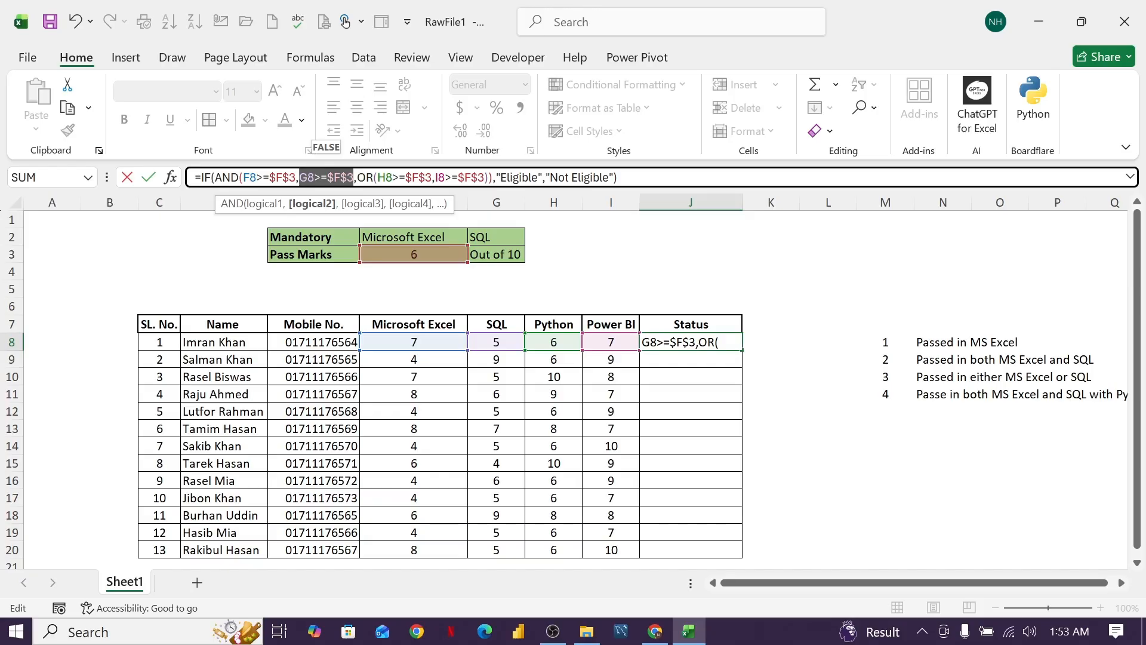
{"action": "left_click_drag", "start_coordinate": [489, 177], "coordinate": [377, 177]}
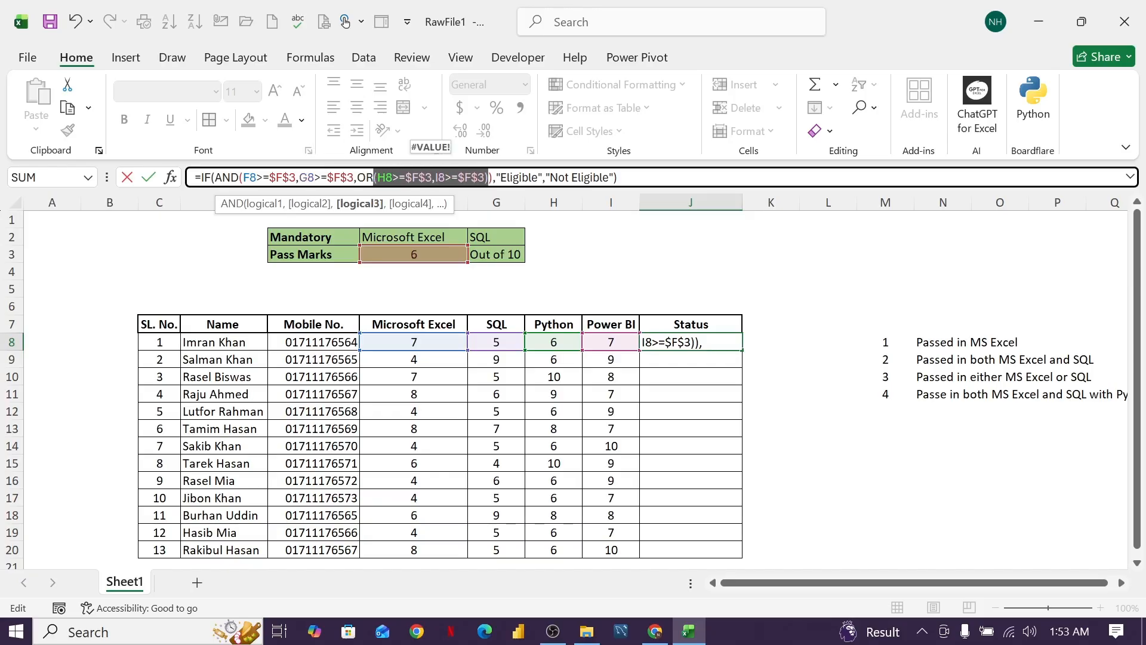
{"action": "left_click", "coordinate": [619, 178]}
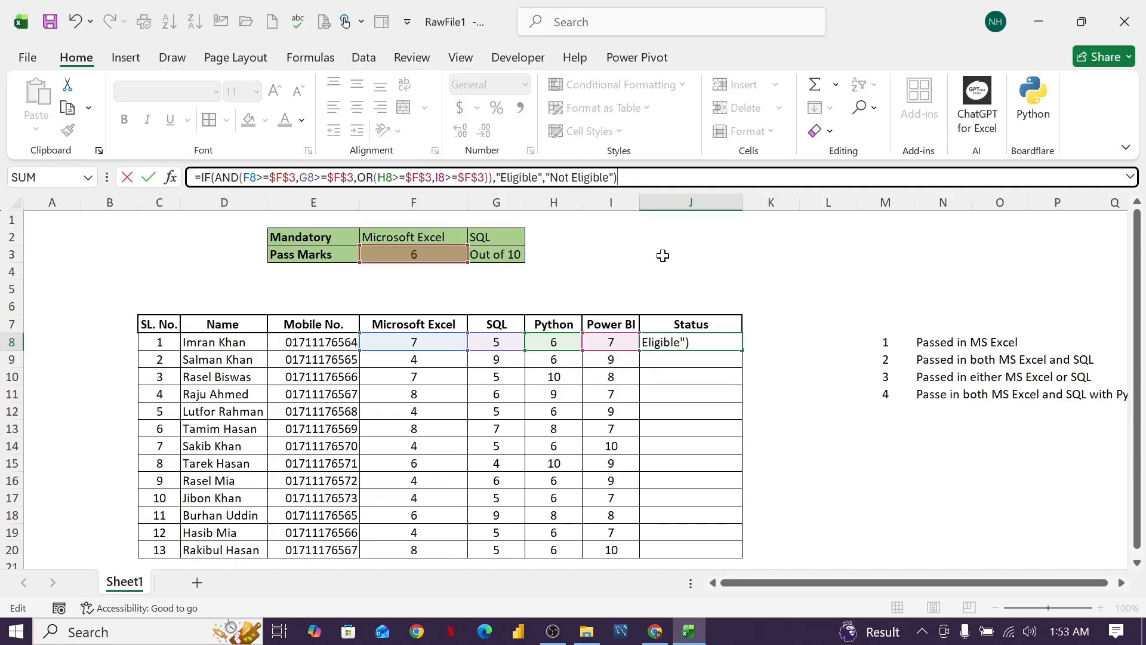
{"action": "key", "text": "Return"}
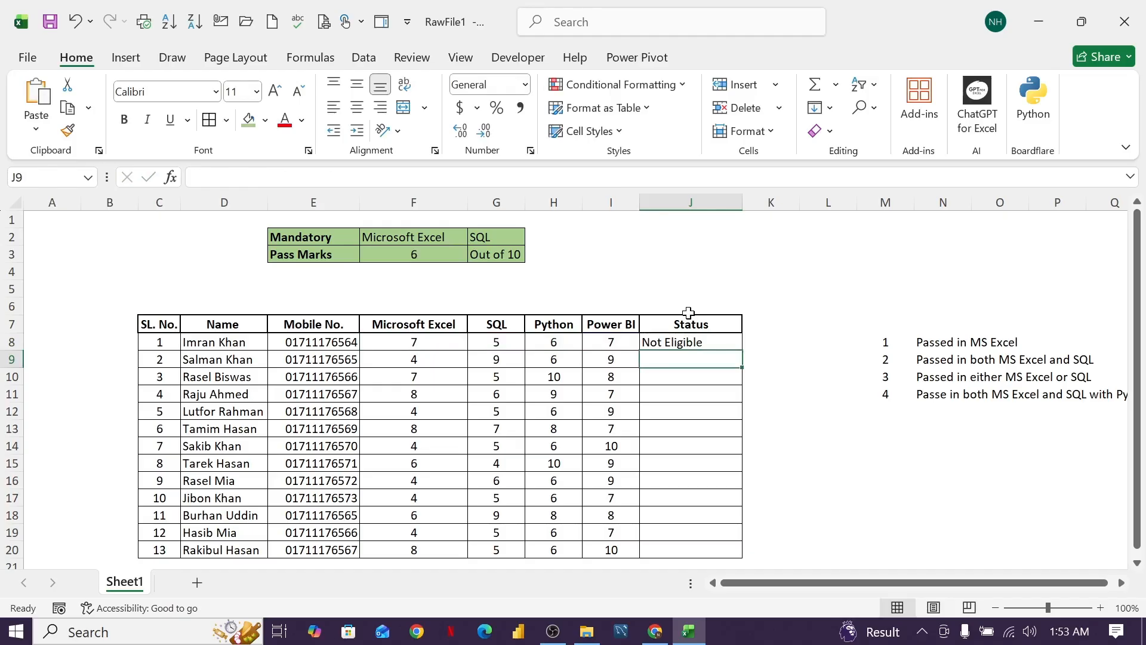
Check the four scores in row 8 against its status and fill the J8 formula down through J20.
{"action": "left_click", "coordinate": [427, 342]}
{"action": "left_click", "coordinate": [493, 344]}
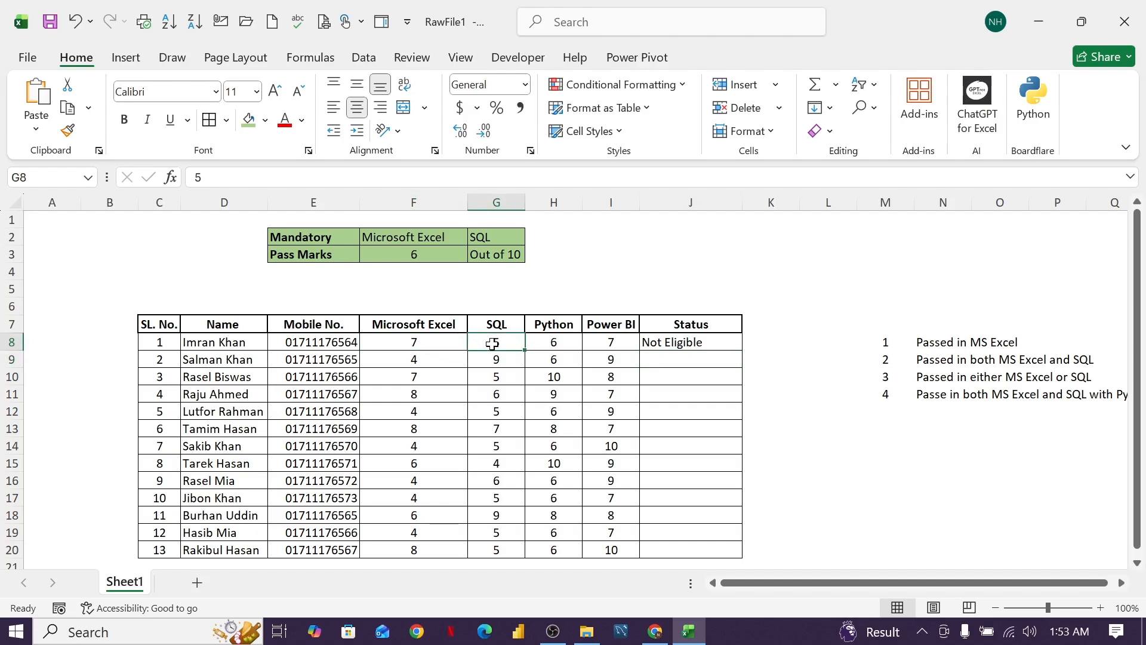
{"action": "left_click", "coordinate": [546, 346]}
{"action": "left_click", "coordinate": [591, 345]}
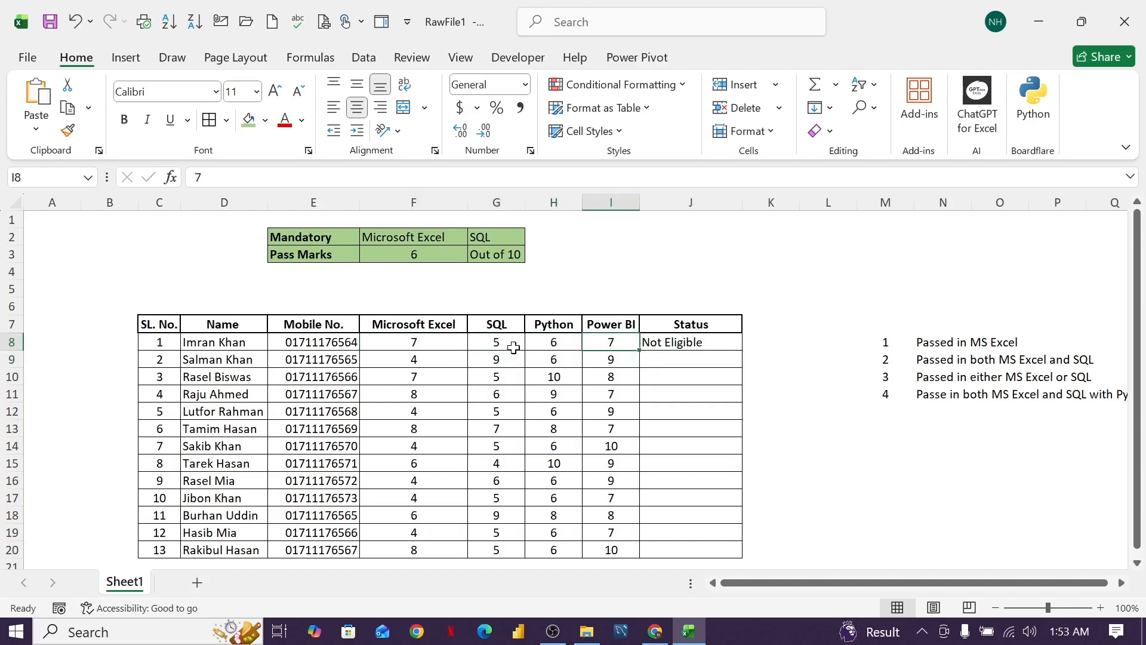
{"action": "left_click", "coordinate": [672, 342]}
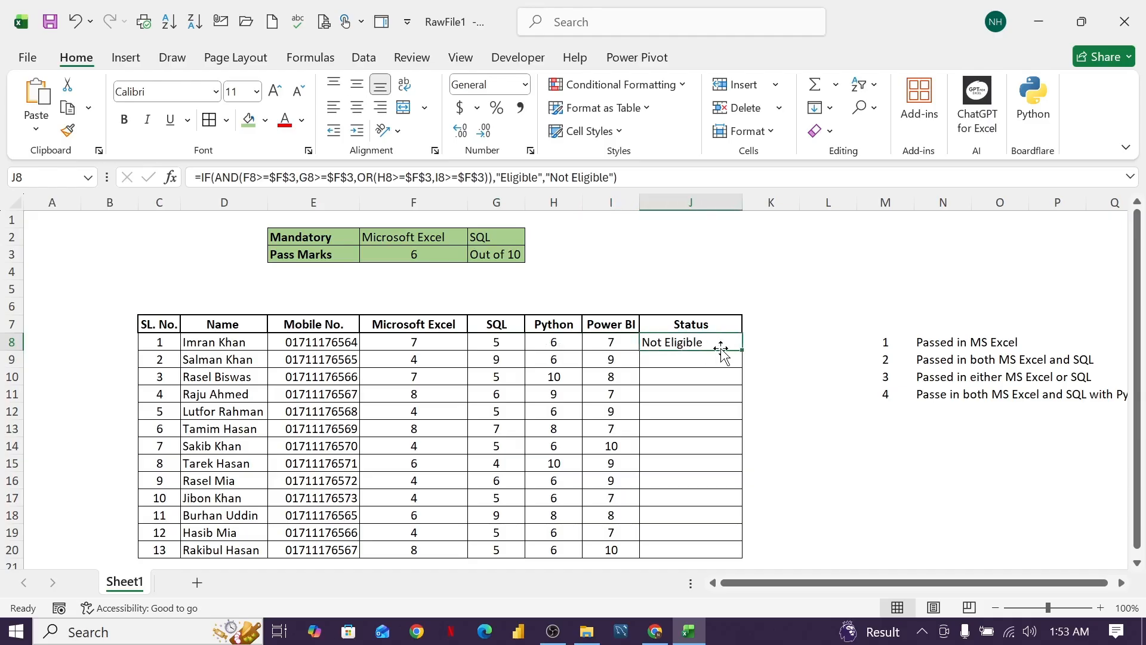
{"action": "left_click_drag", "start_coordinate": [742, 352], "coordinate": [749, 554]}
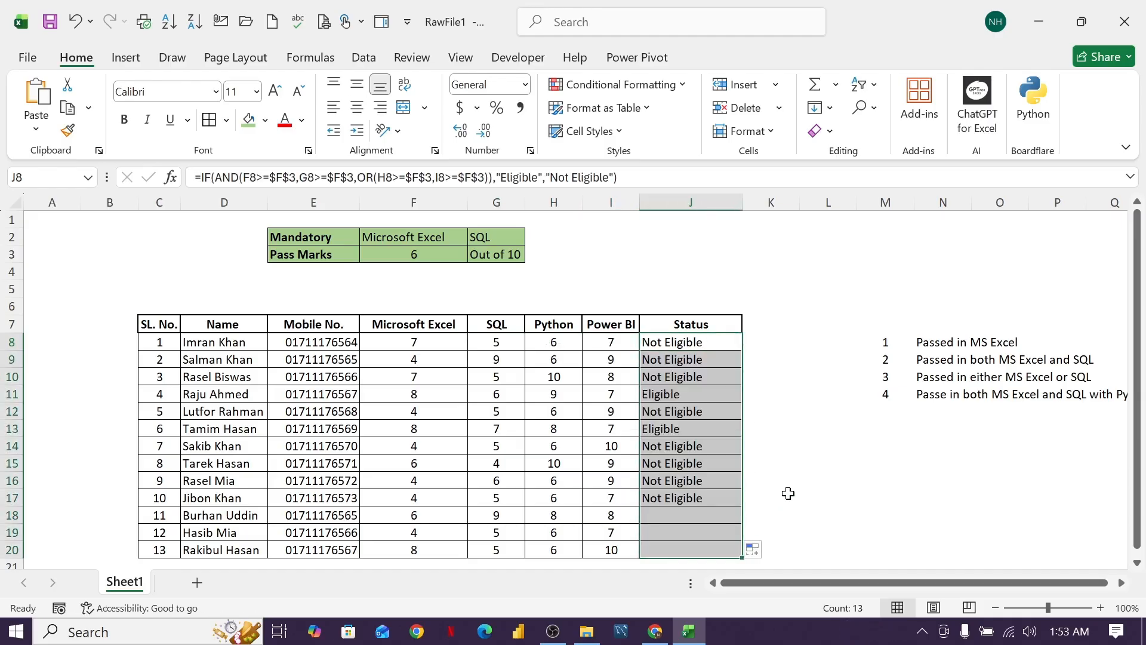
Examine the subject scores in rows 9 and 11 against the statuses the formula gives.
{"action": "left_click", "coordinate": [414, 358]}
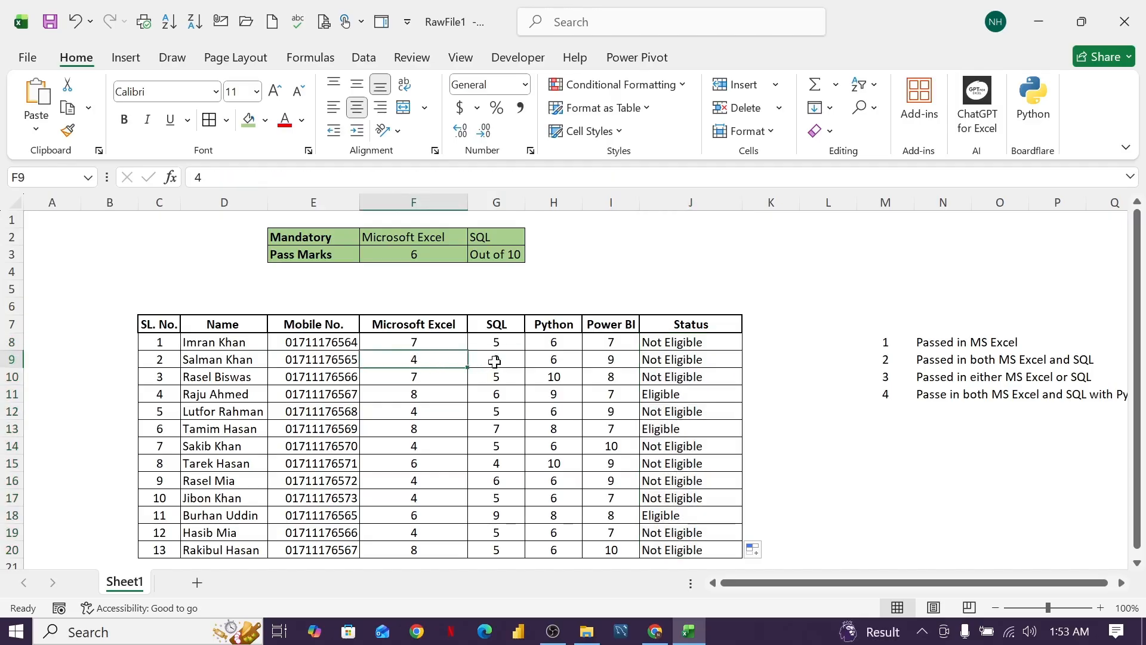
{"action": "left_click", "coordinate": [495, 361]}
{"action": "left_click", "coordinate": [541, 361]}
{"action": "left_click", "coordinate": [613, 361]}
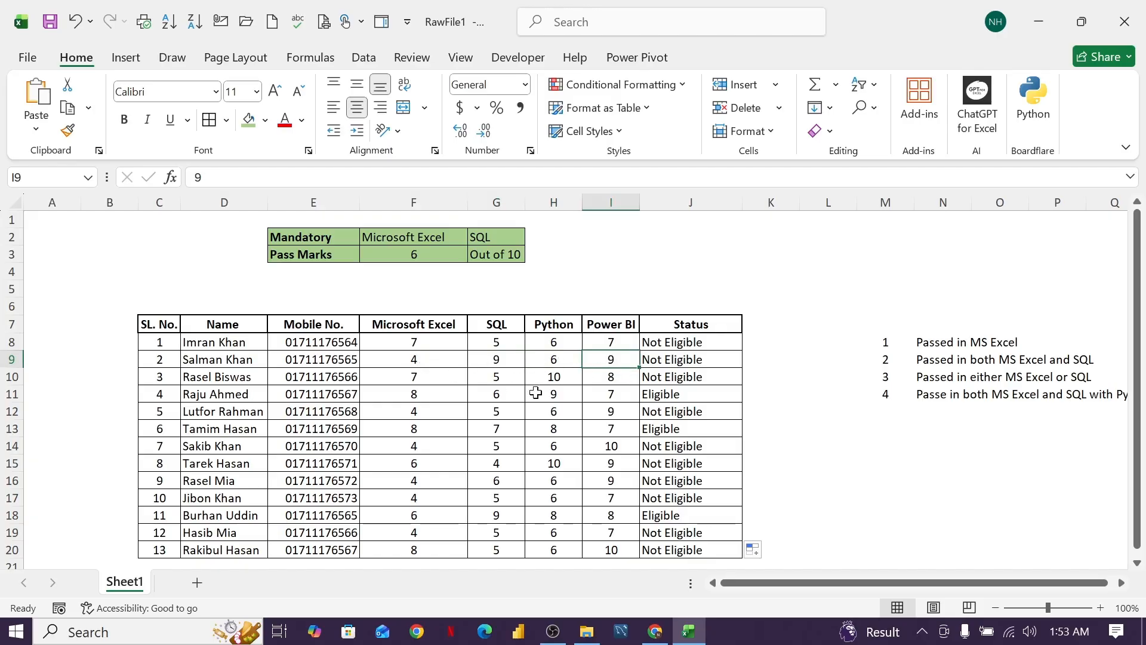
{"action": "scroll", "coordinate": [631, 395], "scroll_direction": "down", "scroll_amount": 1}
{"action": "left_click", "coordinate": [665, 343]}
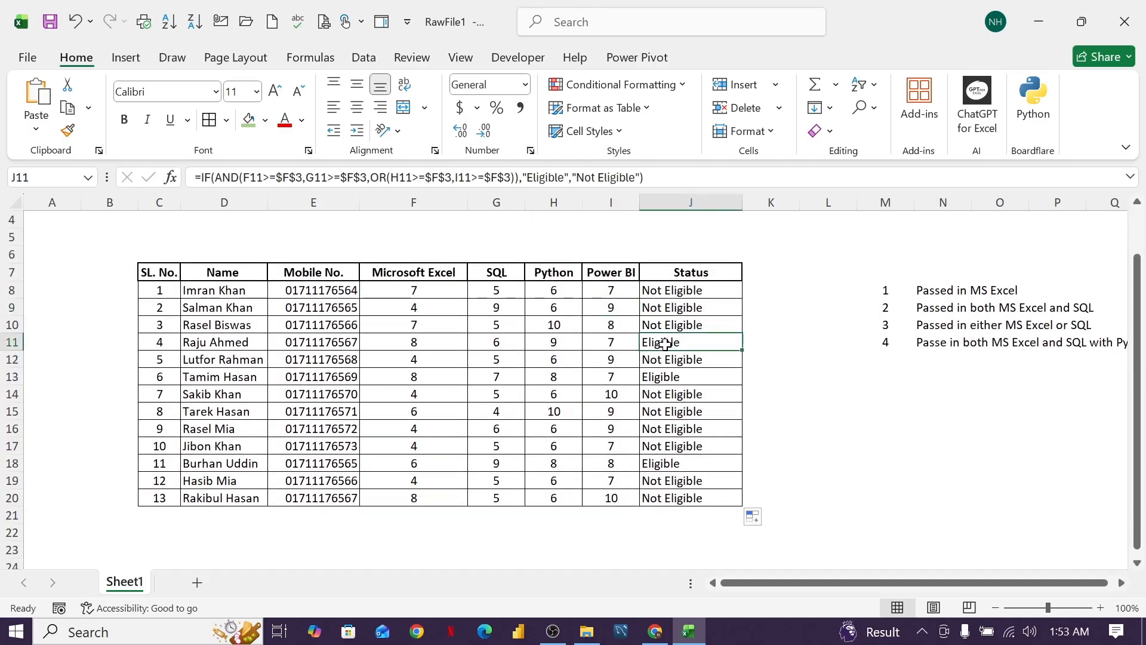
{"action": "left_click", "coordinate": [425, 342]}
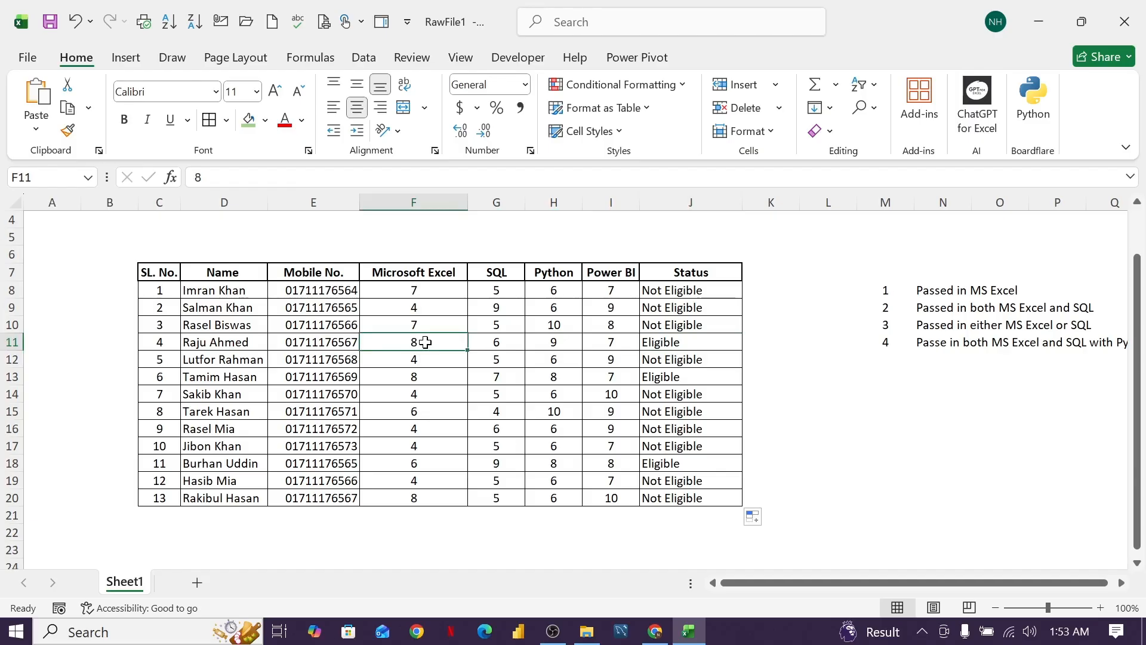
{"action": "left_click", "coordinate": [502, 346]}
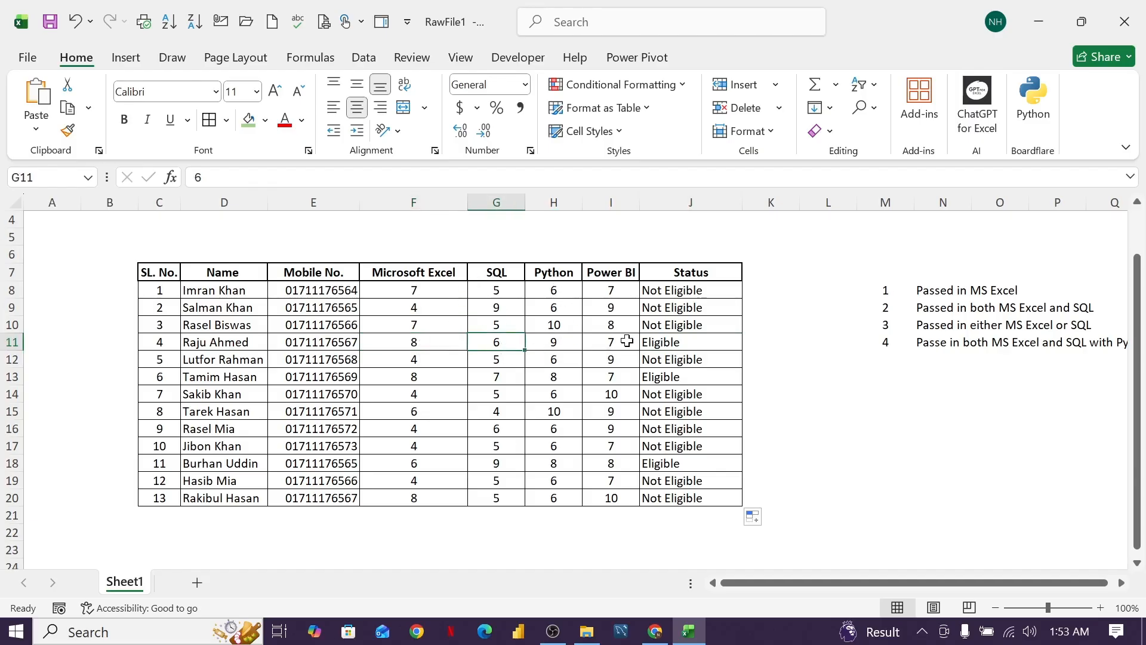
Set the Python score in H11 to 4 and check row 11's Python and Power BI scores against its status.
{"action": "left_click", "coordinate": [564, 343]}
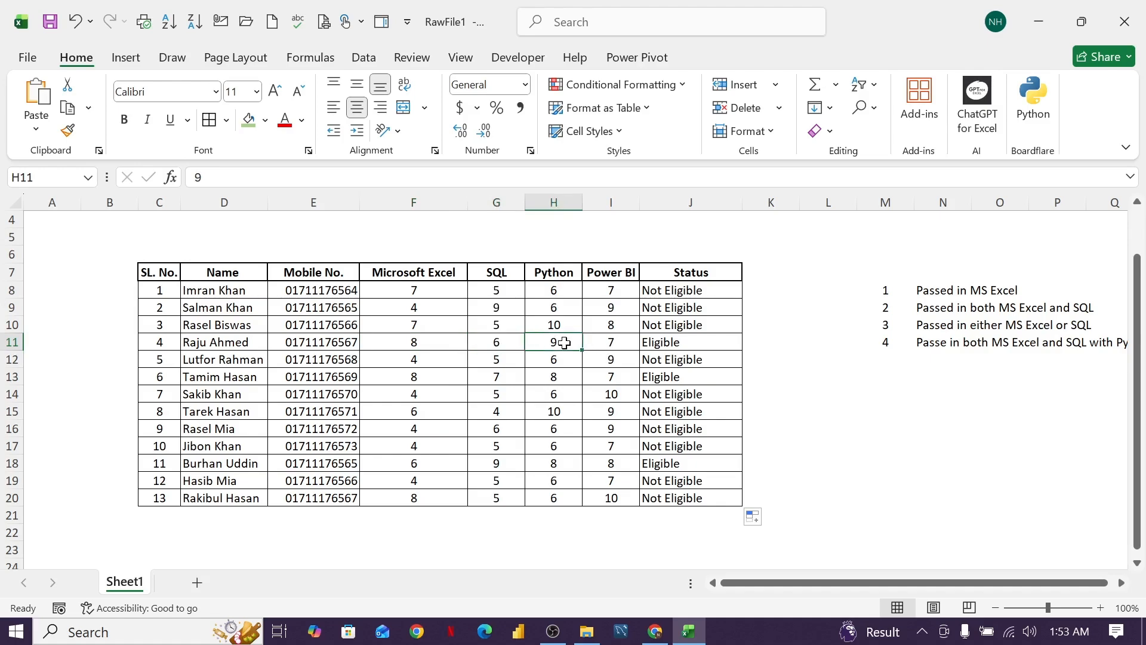
{"action": "type", "text": "4"}
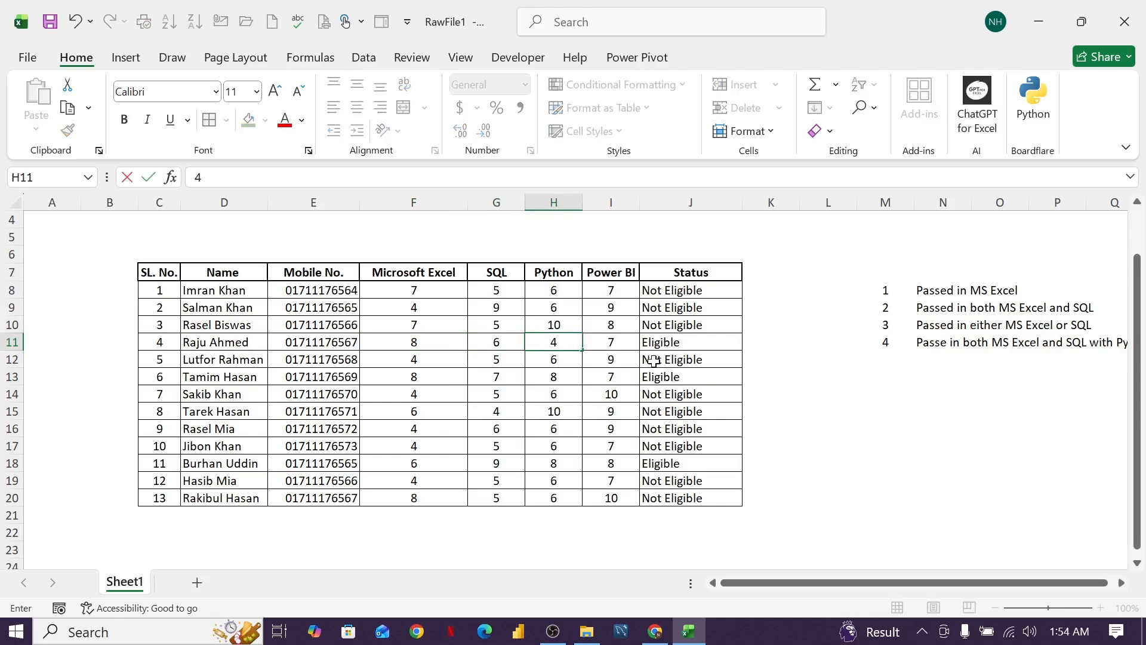
{"action": "left_click", "coordinate": [760, 365]}
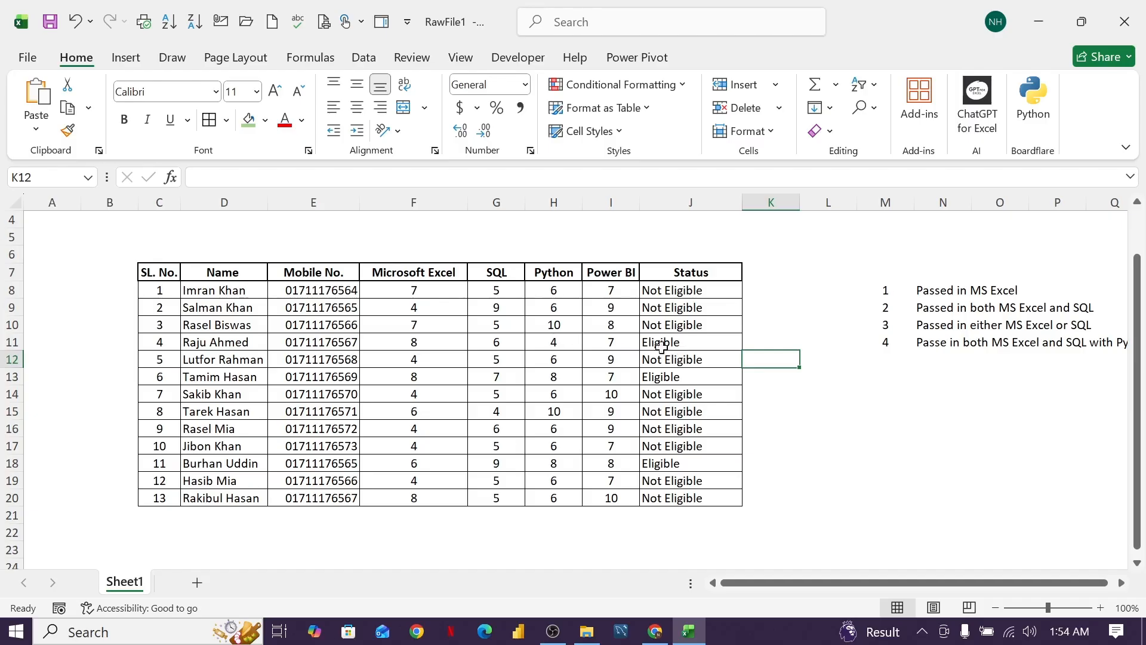
{"action": "left_click_drag", "start_coordinate": [554, 342], "coordinate": [595, 342]}
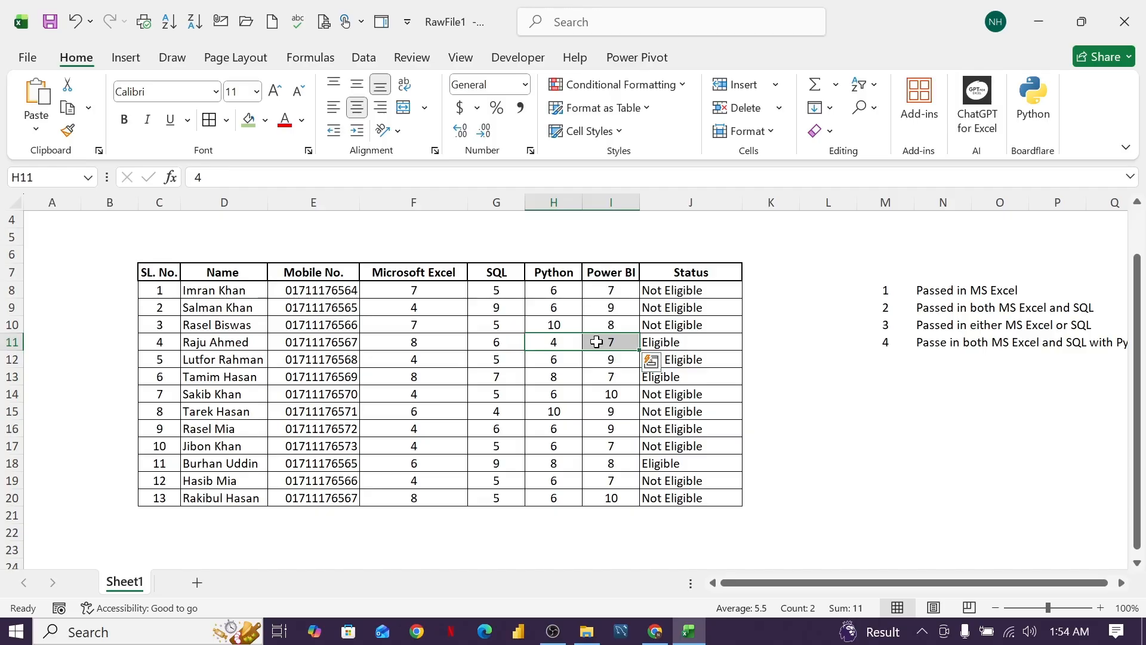
{"action": "left_click", "coordinate": [597, 393]}
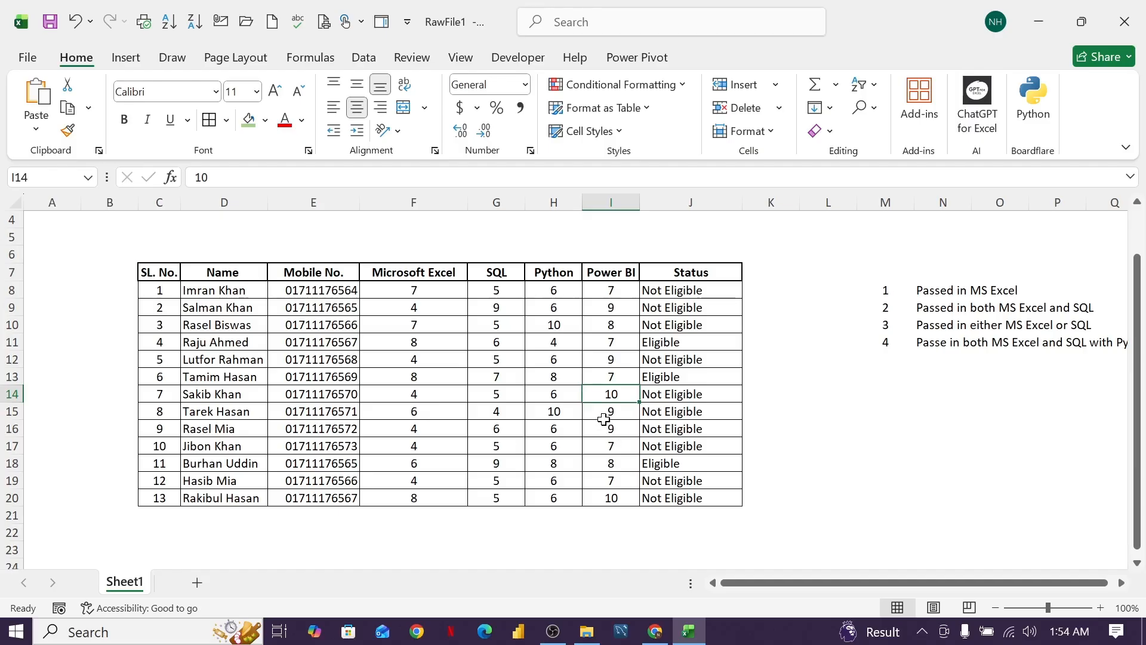
{"action": "scroll", "coordinate": [605, 418], "scroll_direction": "down", "scroll_amount": 1}
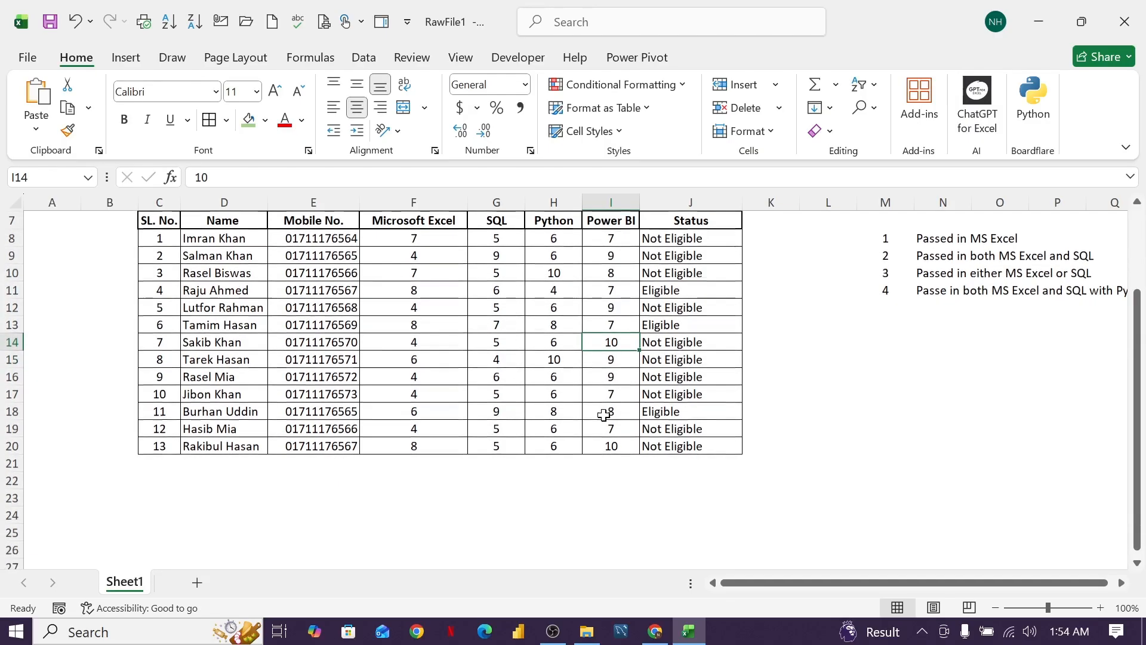
Set the Python score in H16 to 4 and check row 16's Python and Power BI scores against its status.
{"action": "left_click", "coordinate": [425, 376]}
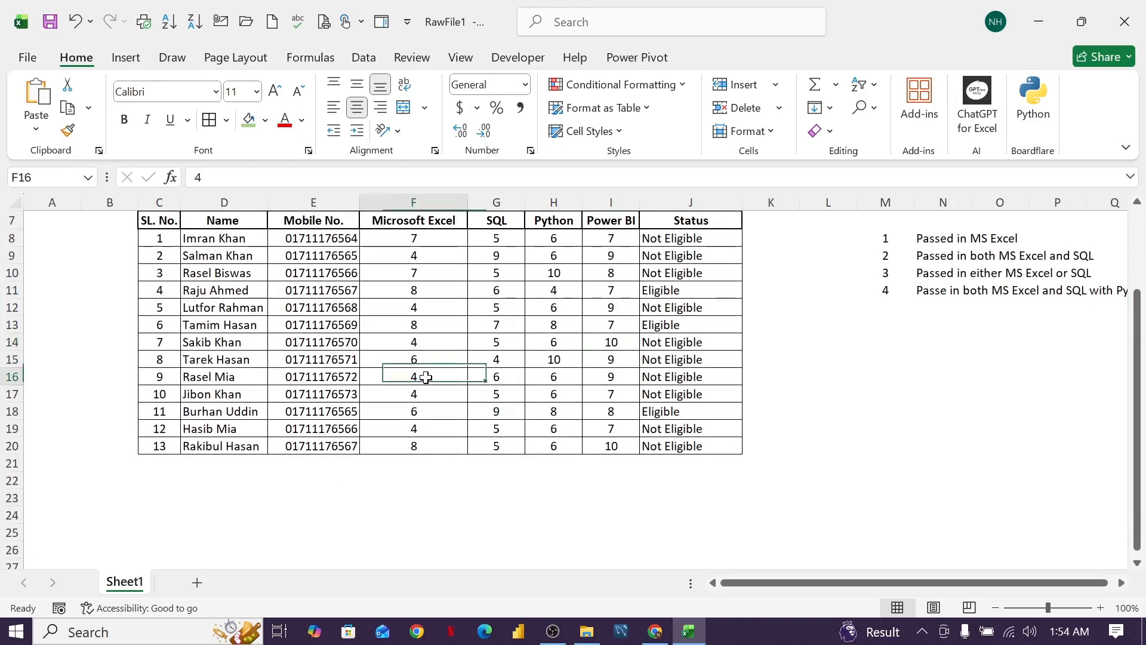
{"action": "left_click", "coordinate": [579, 376]}
{"action": "type", "text": "4"}
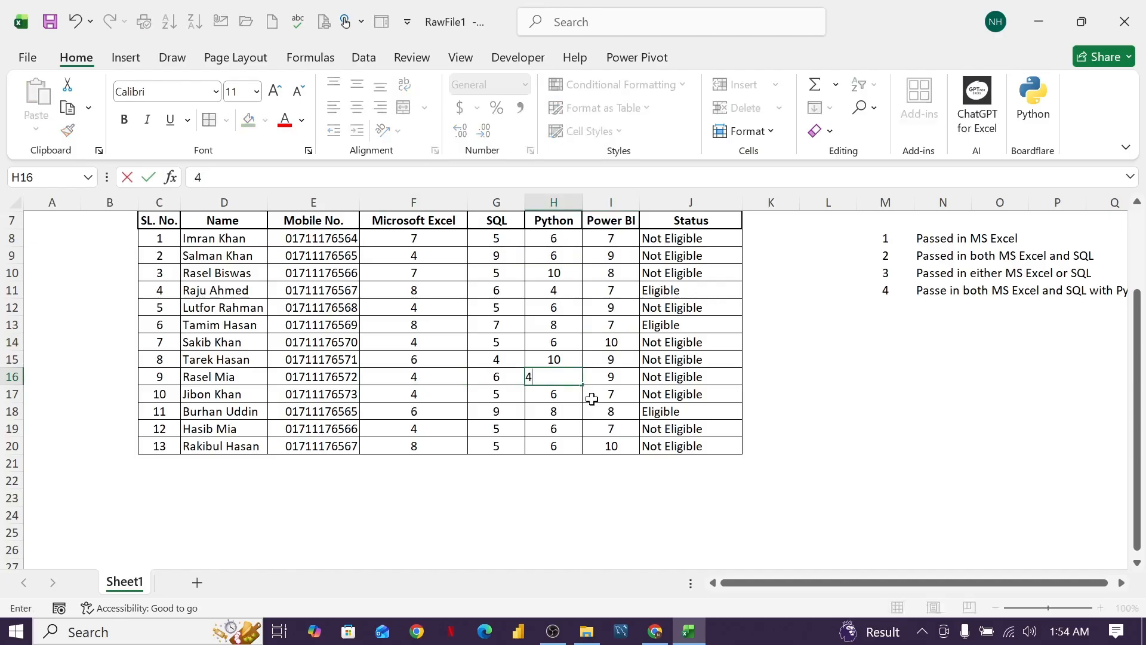
{"action": "left_click", "coordinate": [591, 396]}
{"action": "left_click_drag", "start_coordinate": [566, 375], "coordinate": [600, 377]}
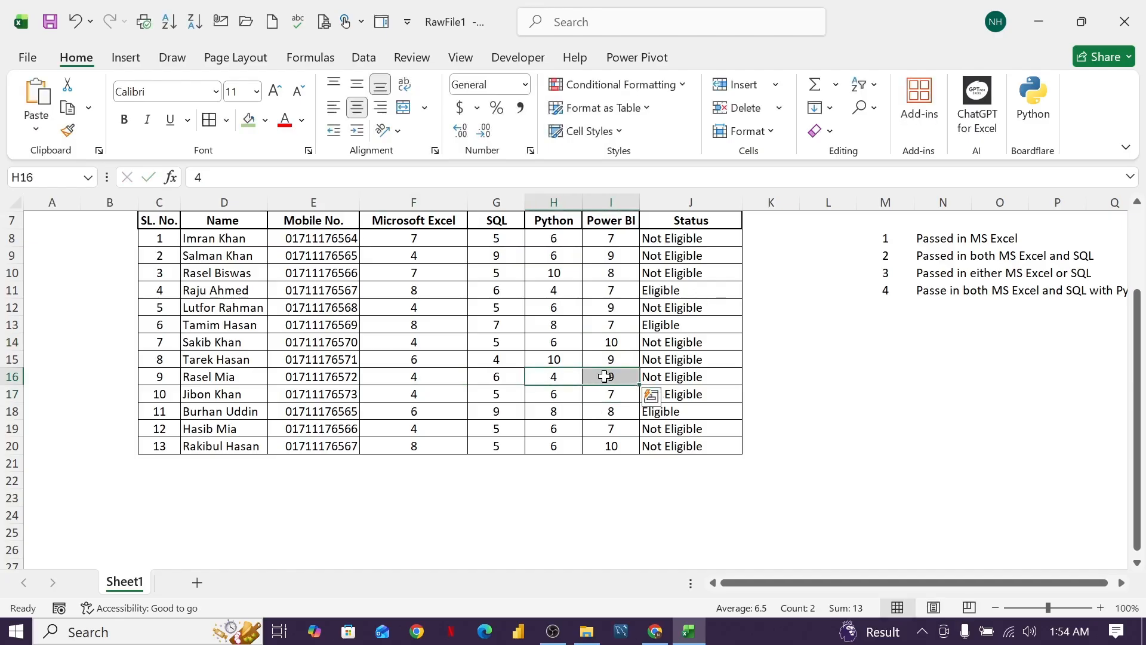
{"action": "left_click", "coordinate": [592, 393]}
{"action": "left_click", "coordinate": [610, 377]}
{"action": "left_click", "coordinate": [541, 380]}
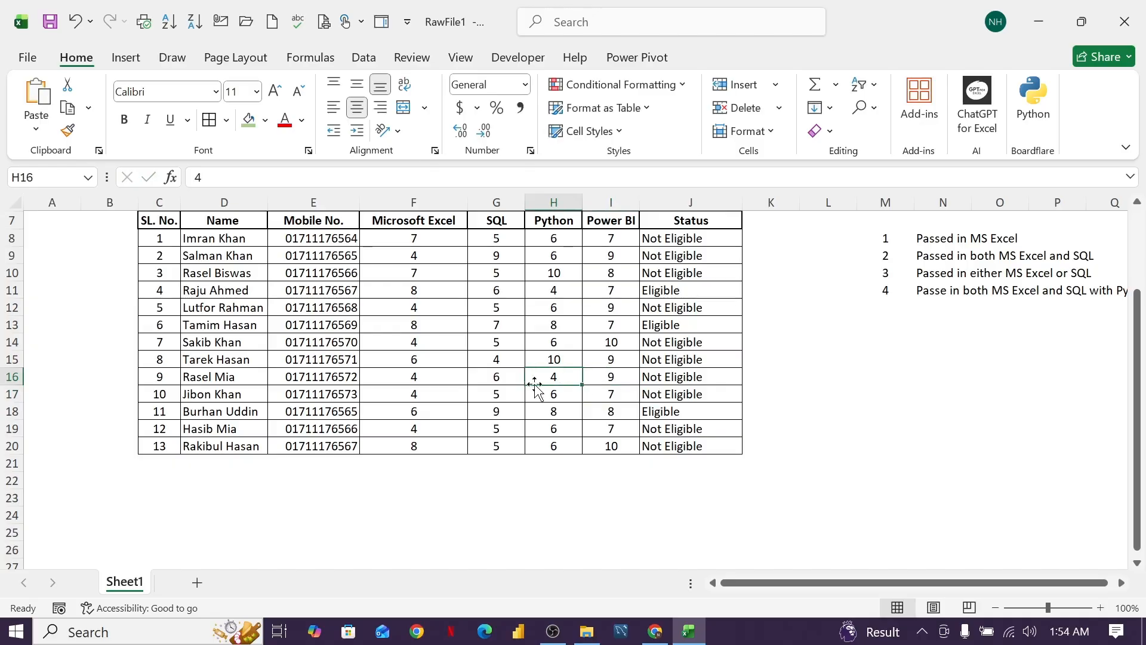
Set the Microsoft Excel score in F16 to 7.
{"action": "left_click", "coordinate": [414, 377]}
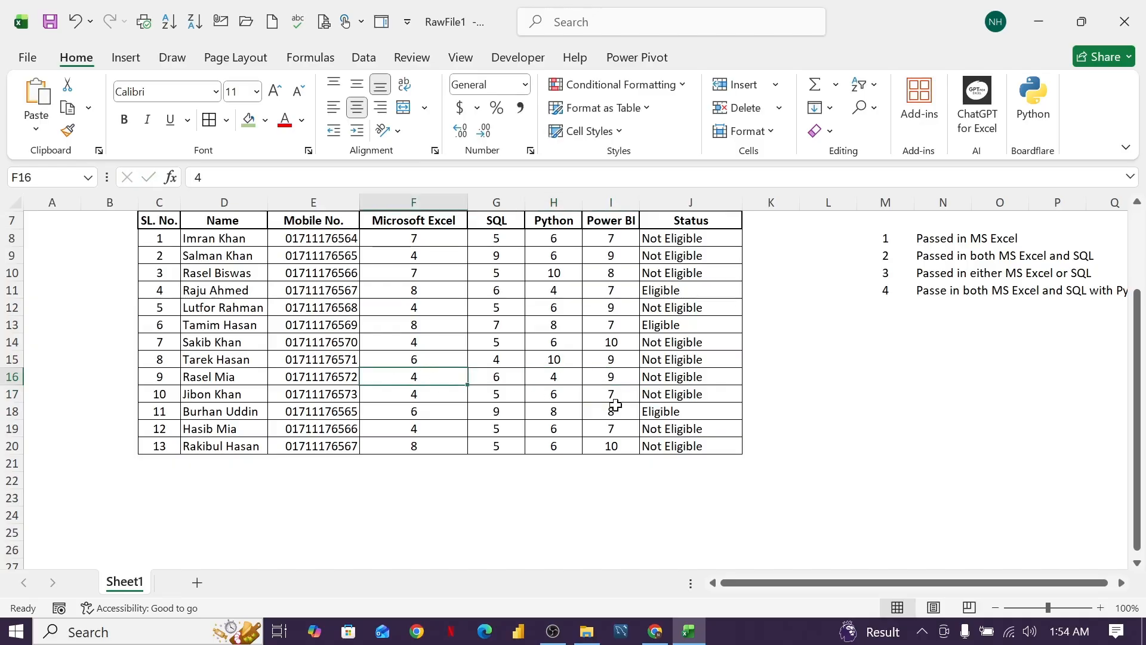
{"action": "type", "text": "7"}
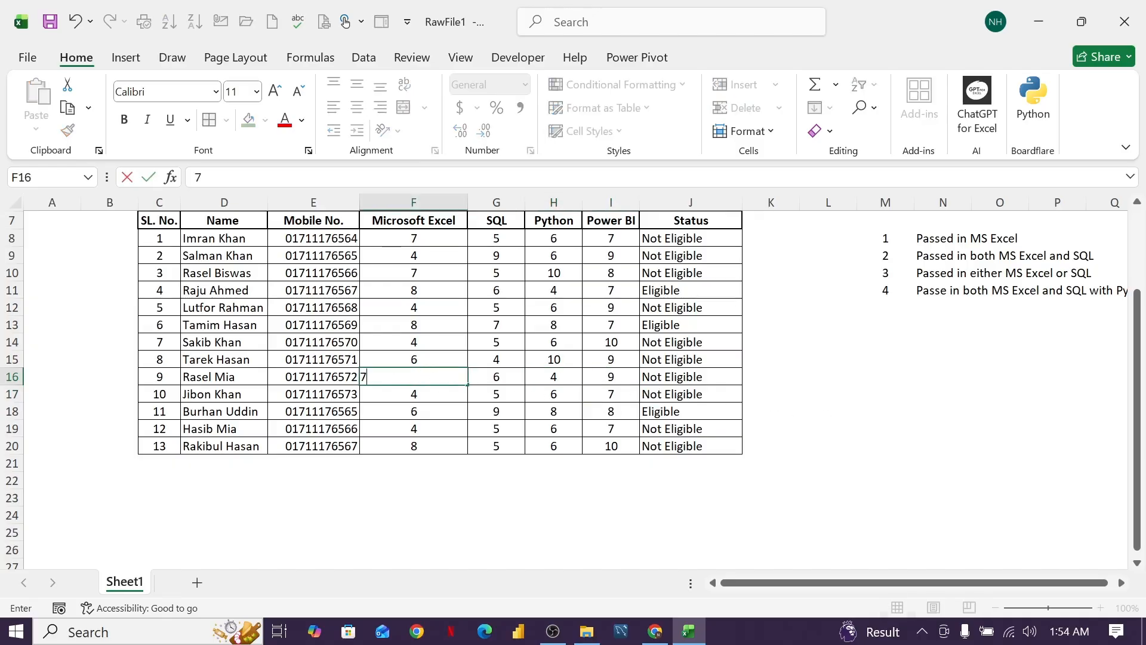
{"action": "left_click", "coordinate": [463, 431]}
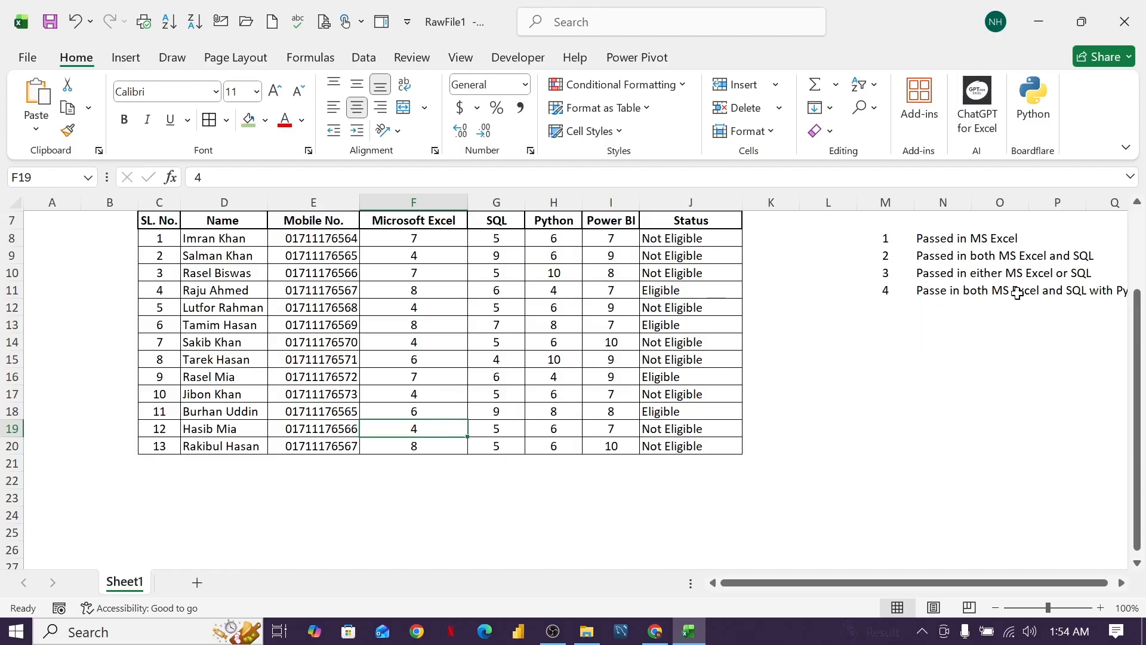
Review the four subject columns and the Status results against the fourth criterion in the list beside the table.
{"action": "left_click", "coordinate": [440, 222]}
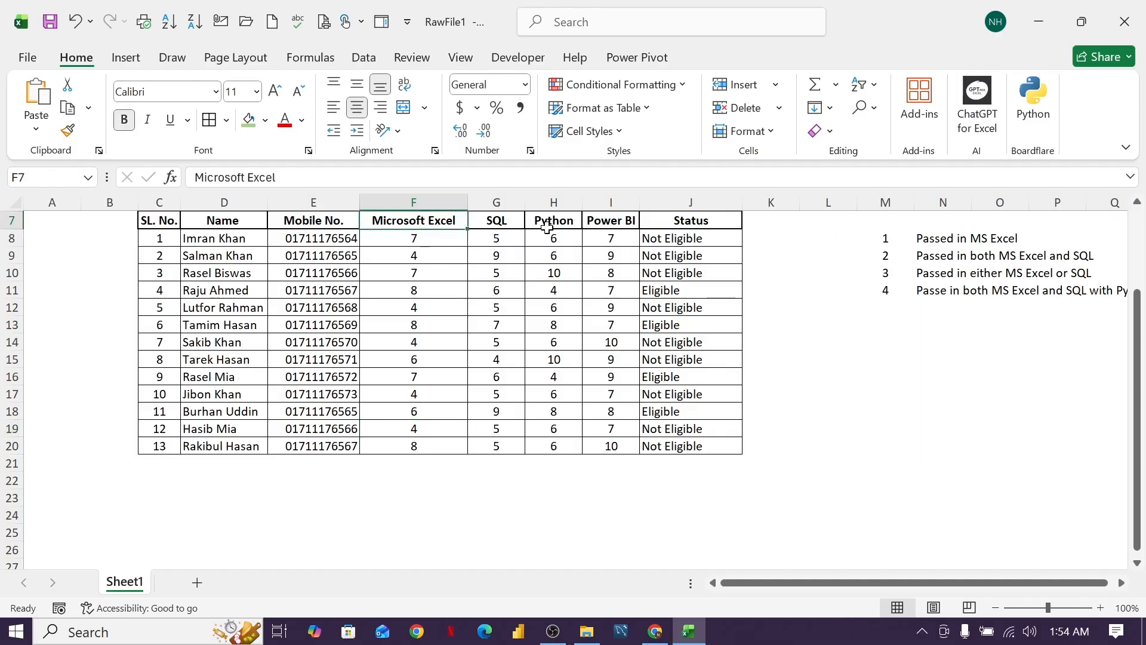
{"action": "left_click", "coordinate": [501, 222]}
{"action": "left_click_drag", "start_coordinate": [553, 222], "coordinate": [601, 220]}
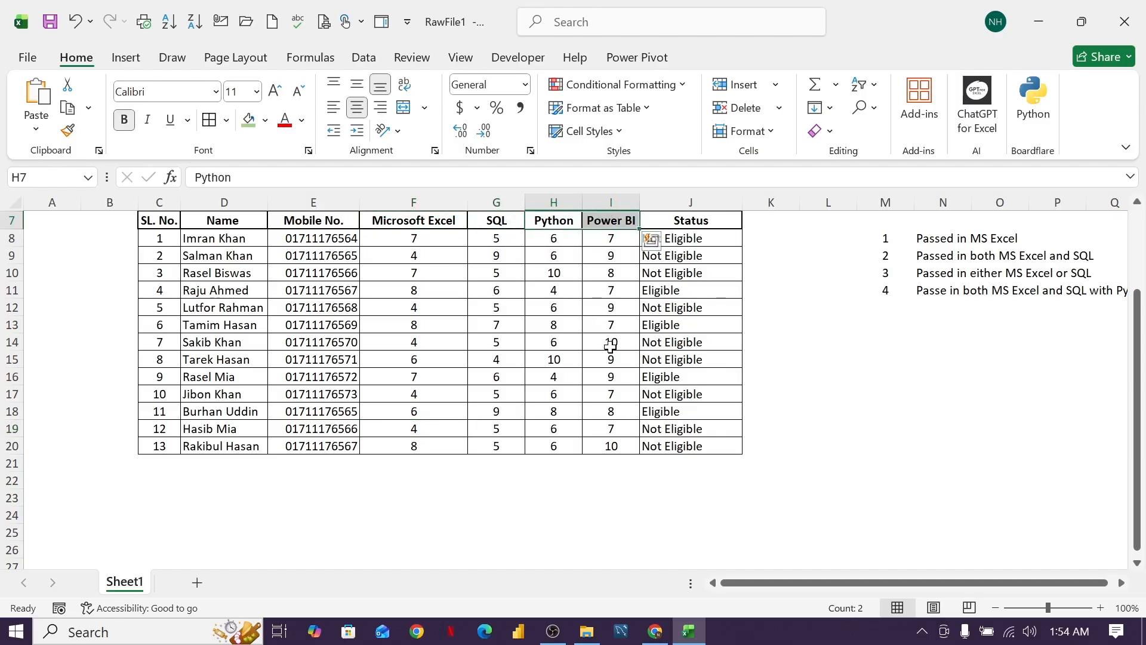
{"action": "scroll", "coordinate": [609, 345], "scroll_direction": "up", "scroll_amount": 2}
{"action": "scroll", "coordinate": [607, 346], "scroll_direction": "down", "scroll_amount": 2}
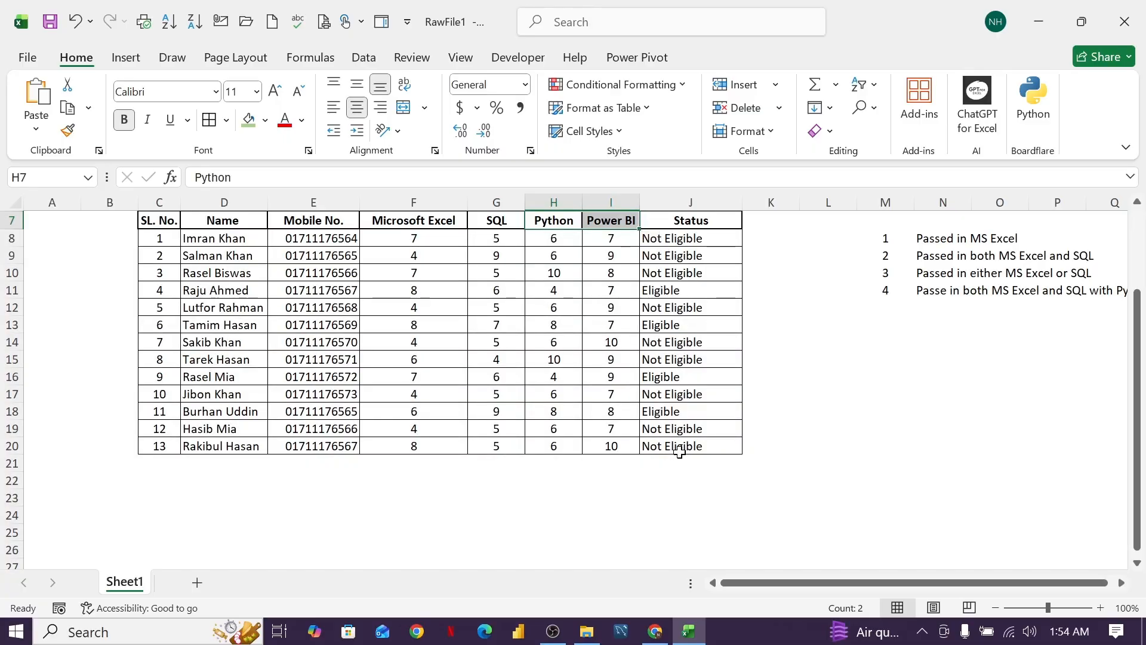
{"action": "scroll", "coordinate": [682, 373], "scroll_direction": "up", "scroll_amount": 2}
{"action": "scroll", "coordinate": [682, 373], "scroll_direction": "down", "scroll_amount": 1}
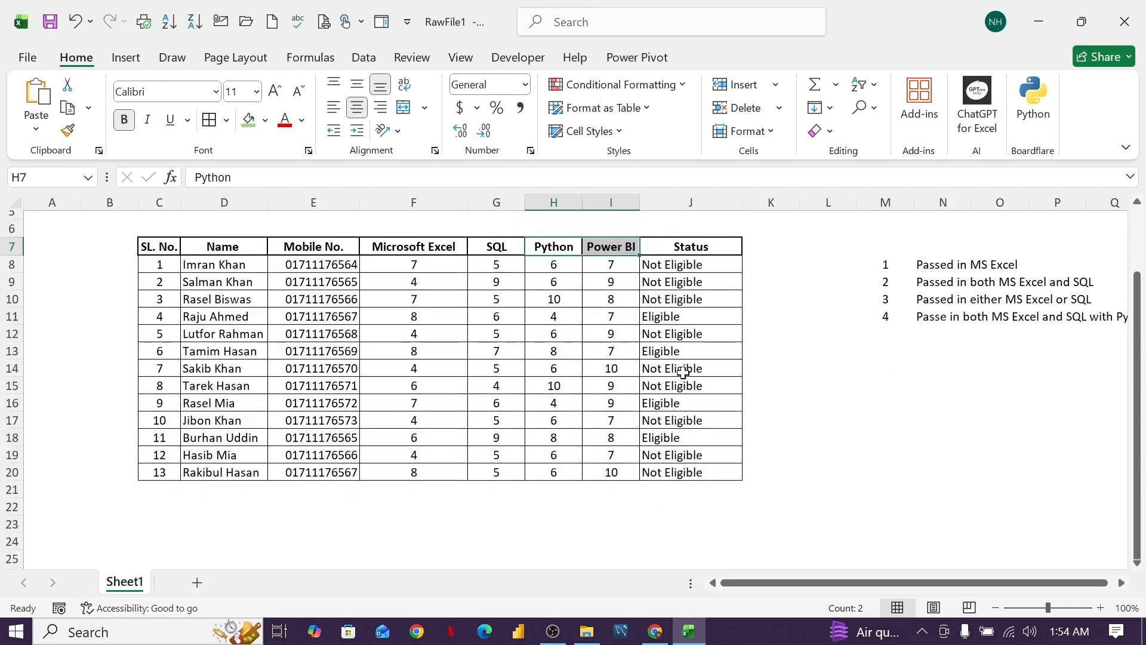
{"action": "left_click", "coordinate": [808, 356]}
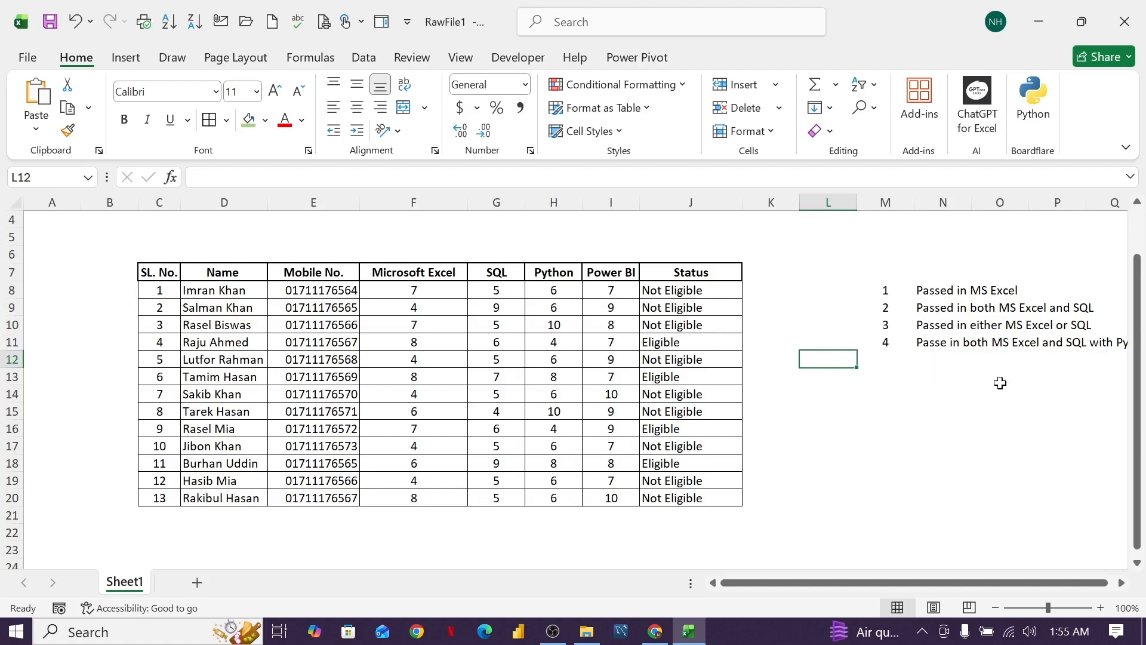
{"action": "left_click_drag", "start_coordinate": [979, 588], "coordinate": [1039, 588]}
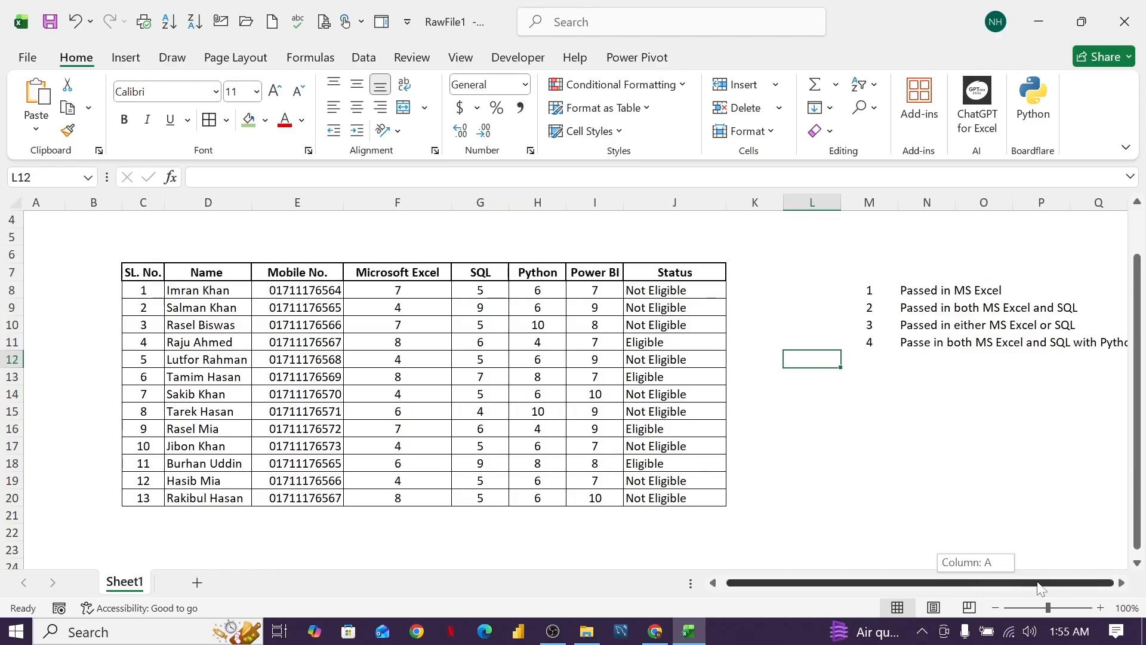